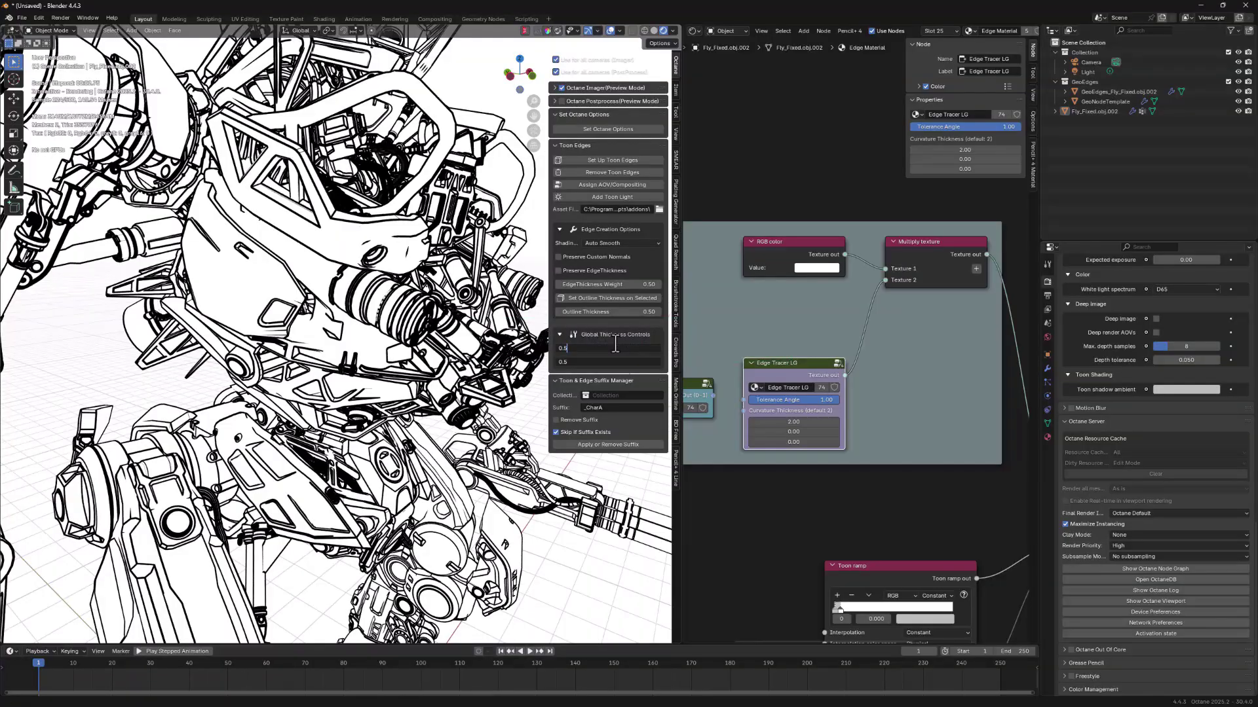
Set the global outline thickness and edge thickness of the mech's toon lines to 0.5.
{"action": "key", "text": "Return"}
{"action": "middle_click_drag", "start_coordinate": [425, 452], "coordinate": [440, 473]}
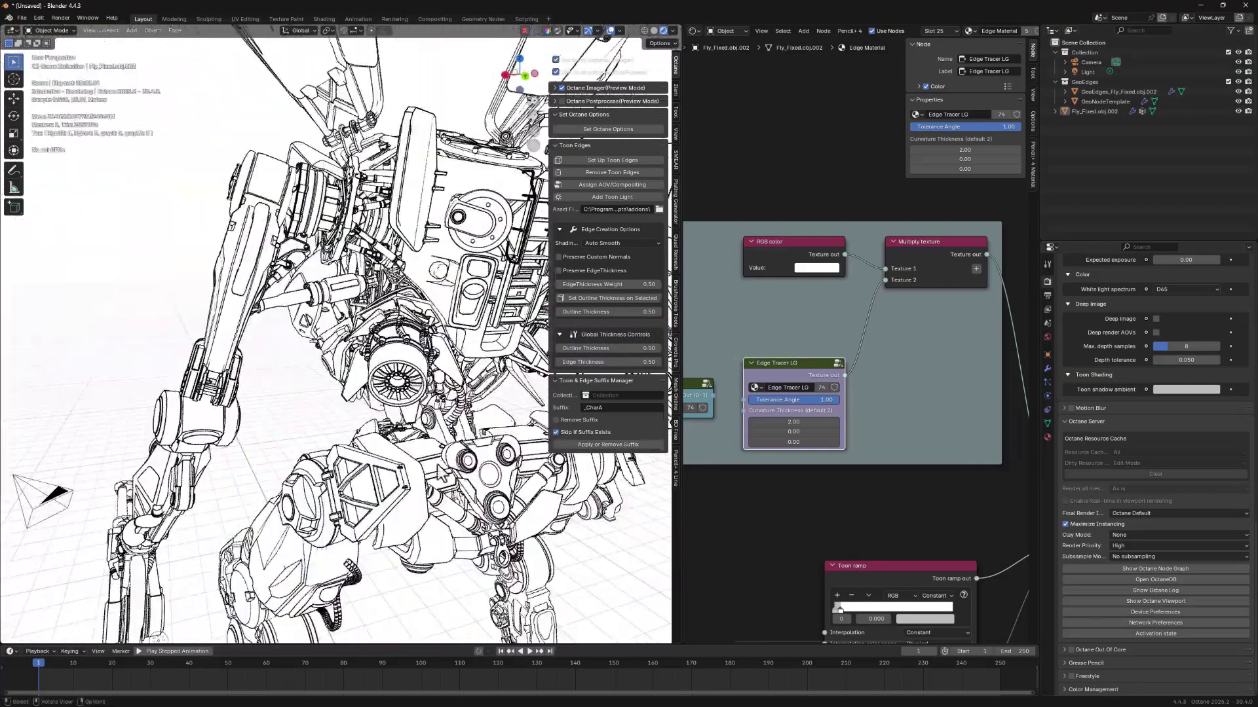
{"action": "middle_click_drag", "start_coordinate": [490, 431], "coordinate": [412, 76], "text": "shift"}
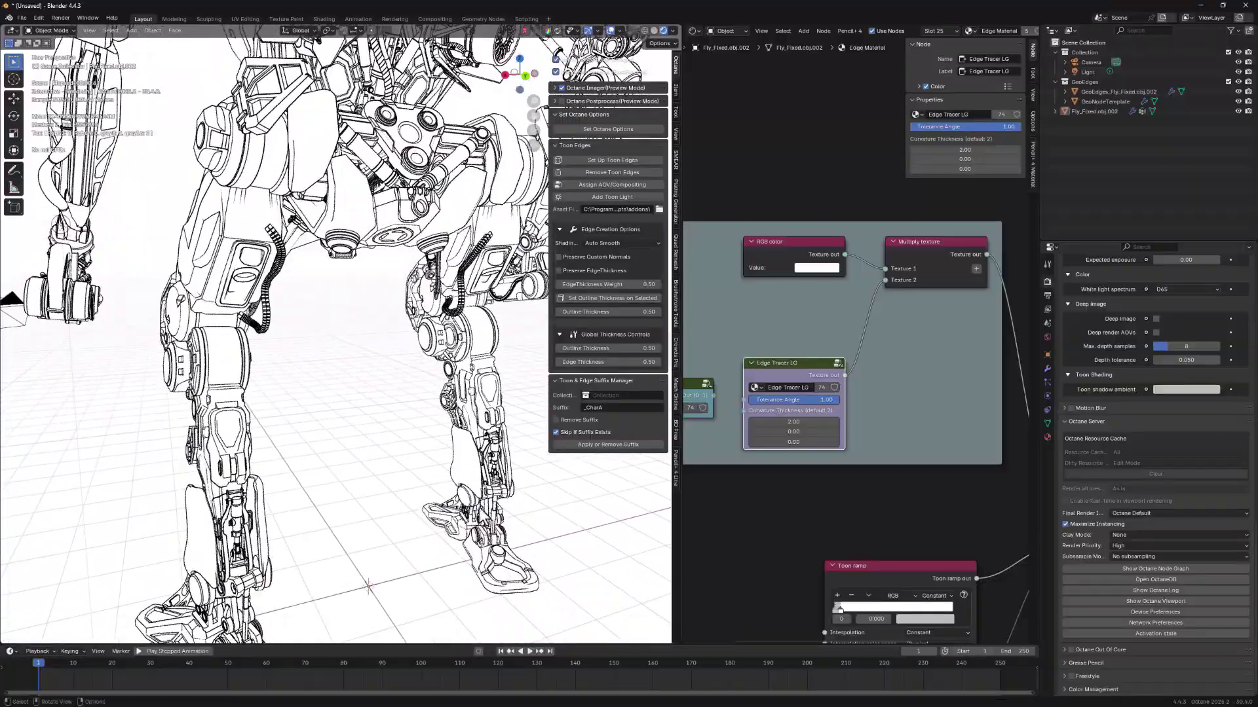
{"action": "middle_click_drag", "start_coordinate": [443, 488], "coordinate": [550, 459]}
{"action": "scroll", "coordinate": [550, 458], "scroll_direction": "up", "scroll_amount": 2}
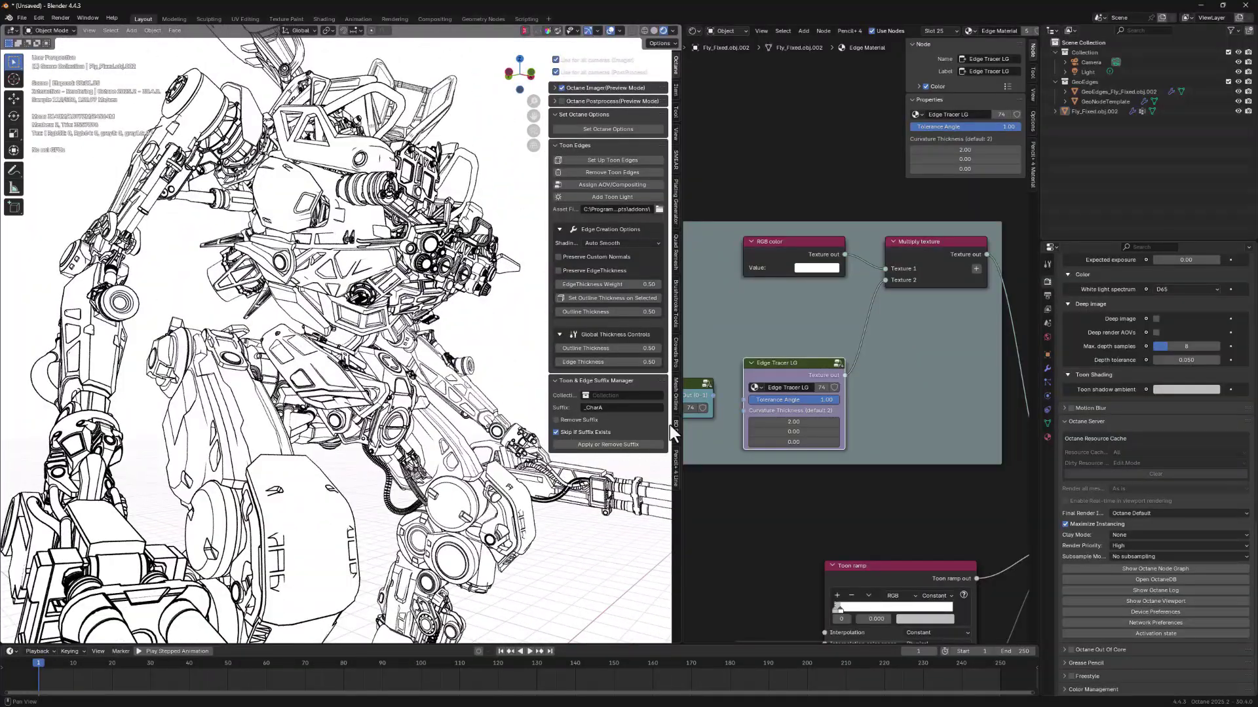
Set both the global outline thickness and the global edge thickness to 0.25 for the mech.
{"action": "left_click_drag", "start_coordinate": [626, 347], "coordinate": [623, 365]}
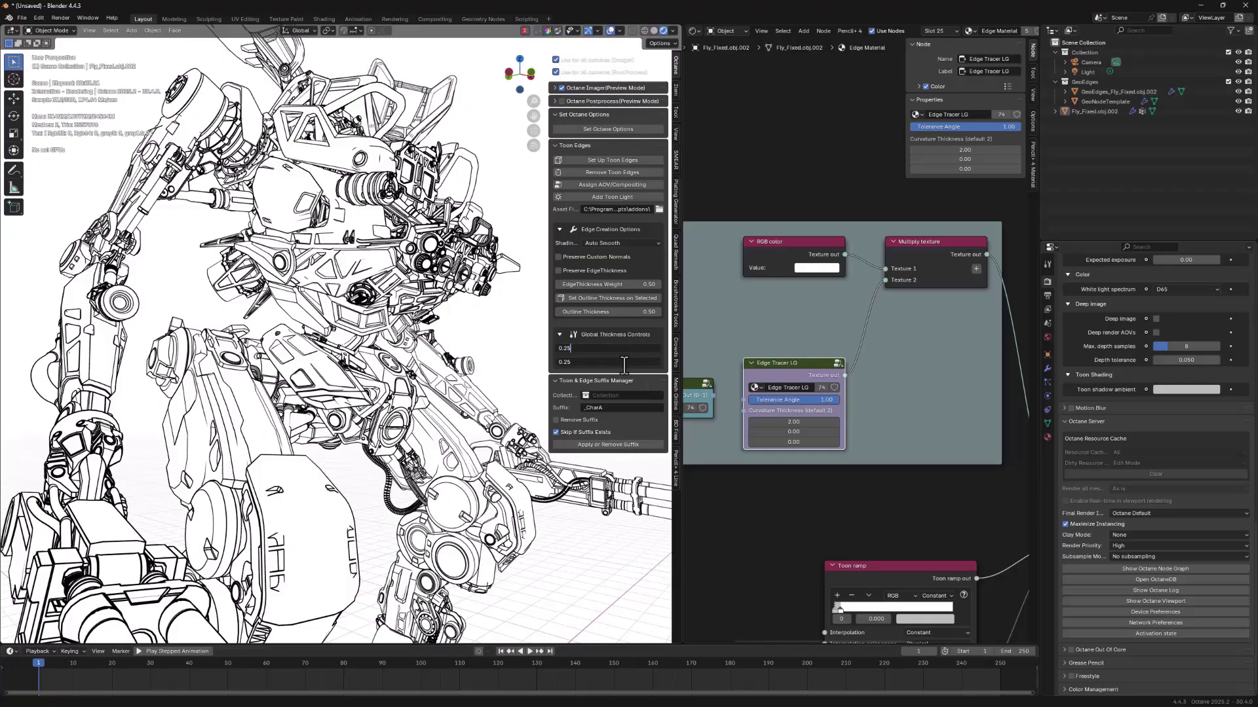
{"action": "type", "text": "0.25"}
{"action": "key", "text": "Return"}
{"action": "middle_click_drag", "start_coordinate": [457, 359], "coordinate": [550, 492]}
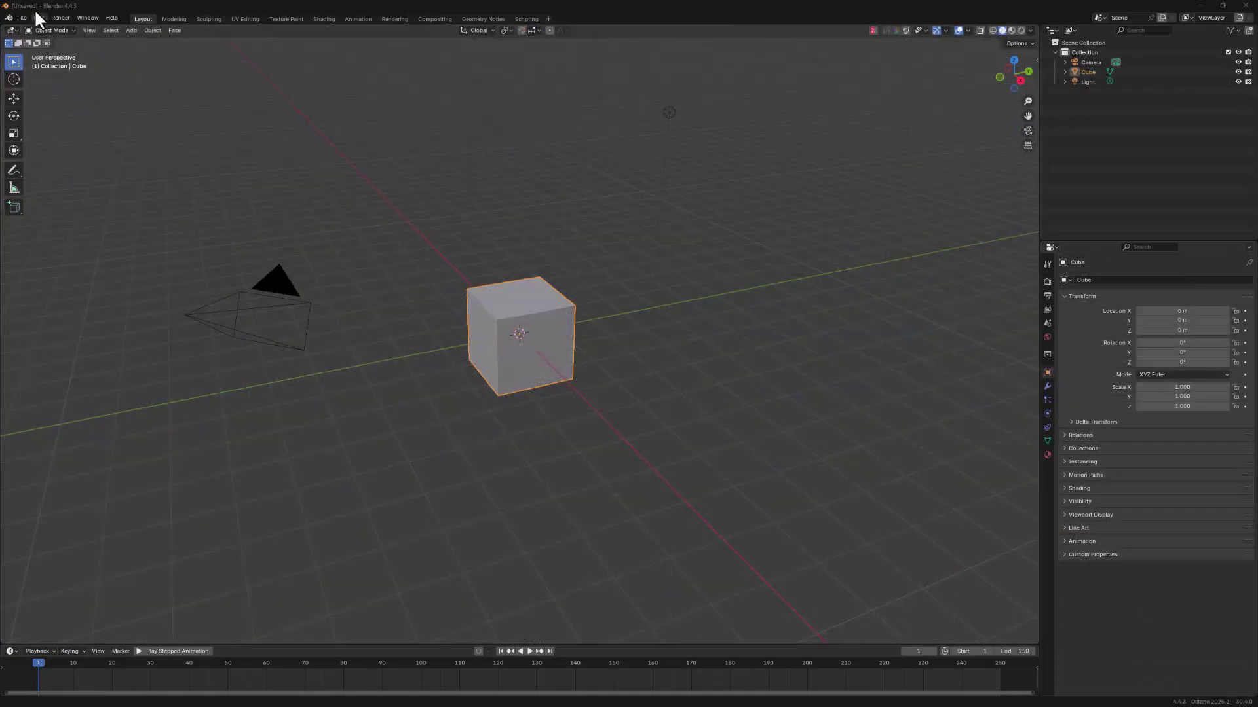
Install the Octane Edge Kit add-on from its zip in the Octane_Edge_Kit downloads folder, with Overwrite and Enable on Install active.
{"action": "left_click", "coordinate": [37, 17]}
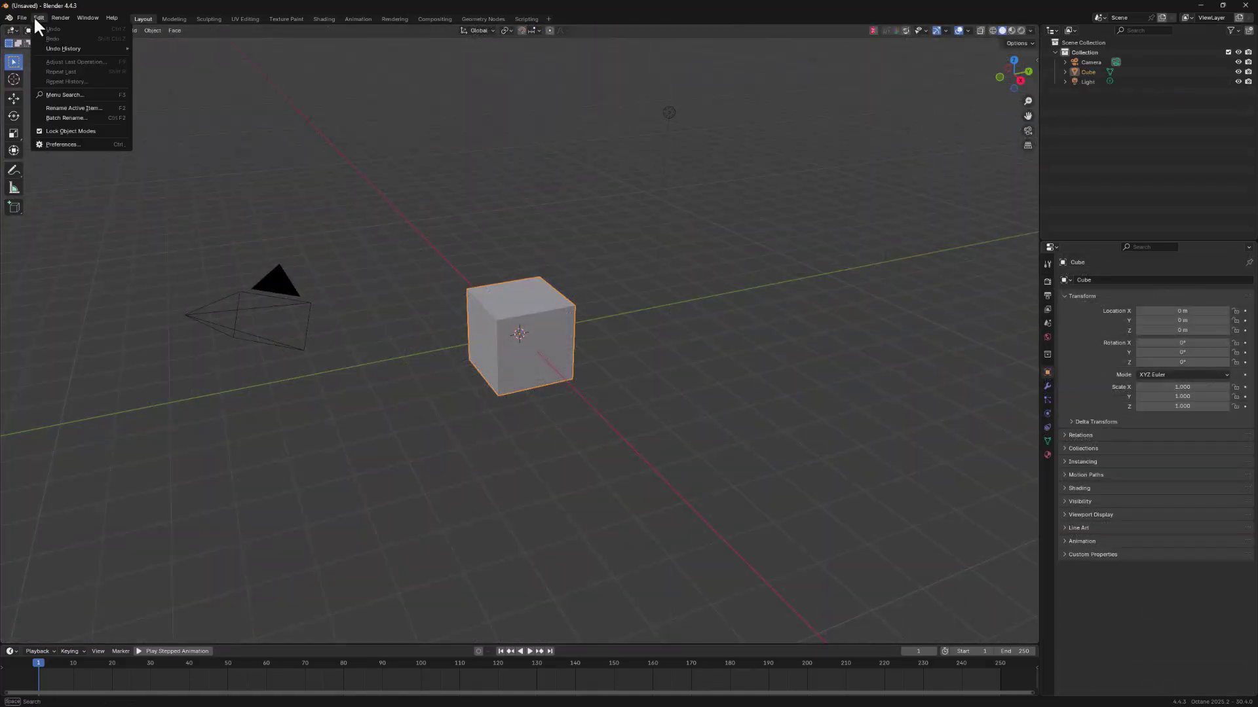
{"action": "left_click", "coordinate": [65, 142]}
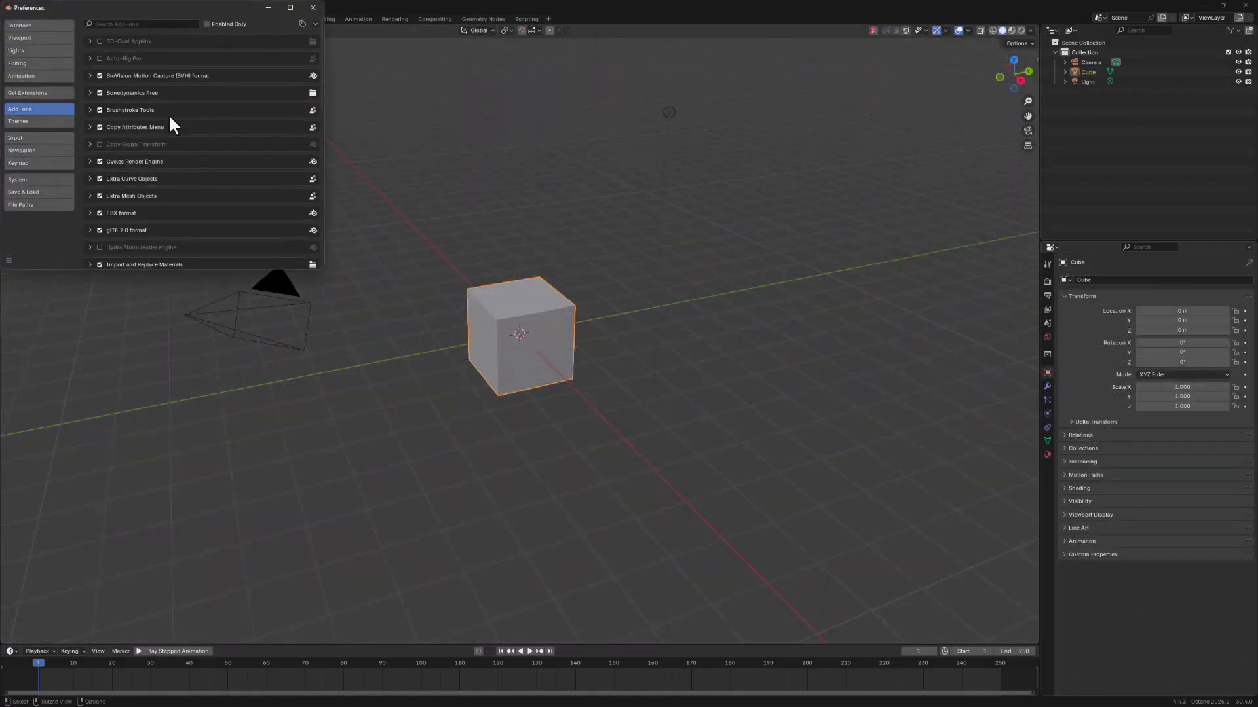
{"action": "key", "text": "alt+Tab"}
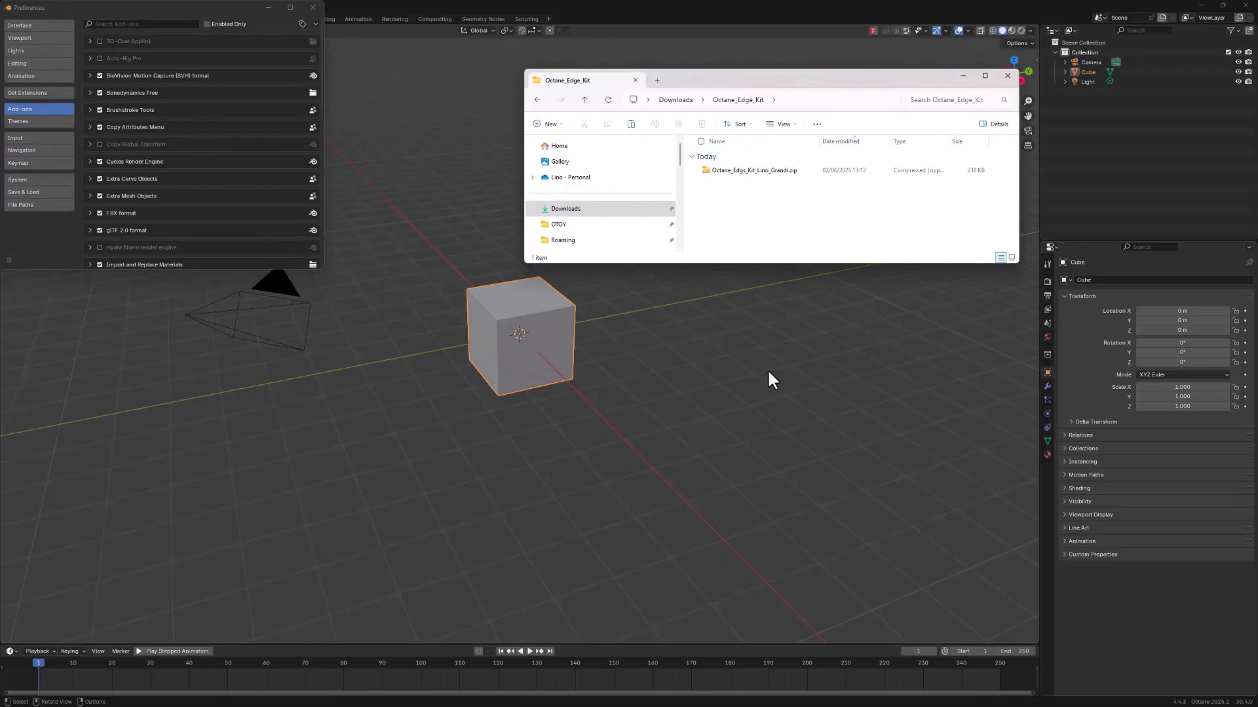
{"action": "left_click_drag", "start_coordinate": [760, 171], "coordinate": [235, 70]}
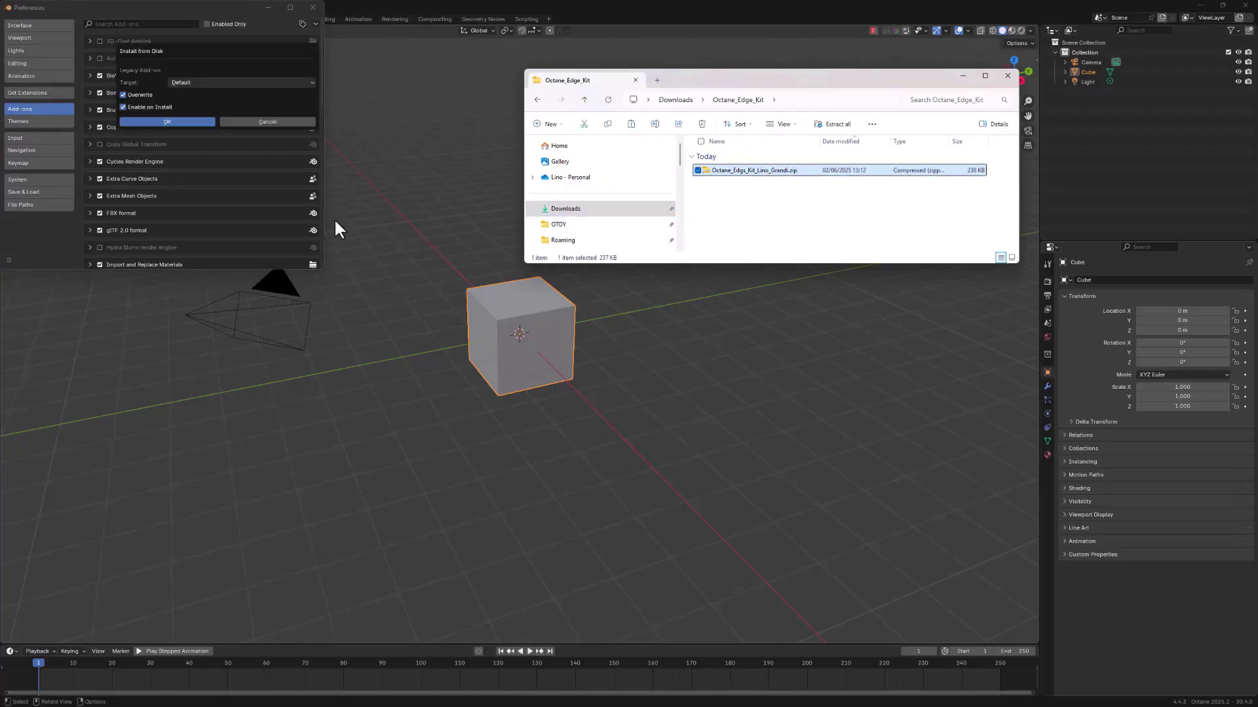
{"action": "left_click", "coordinate": [174, 121]}
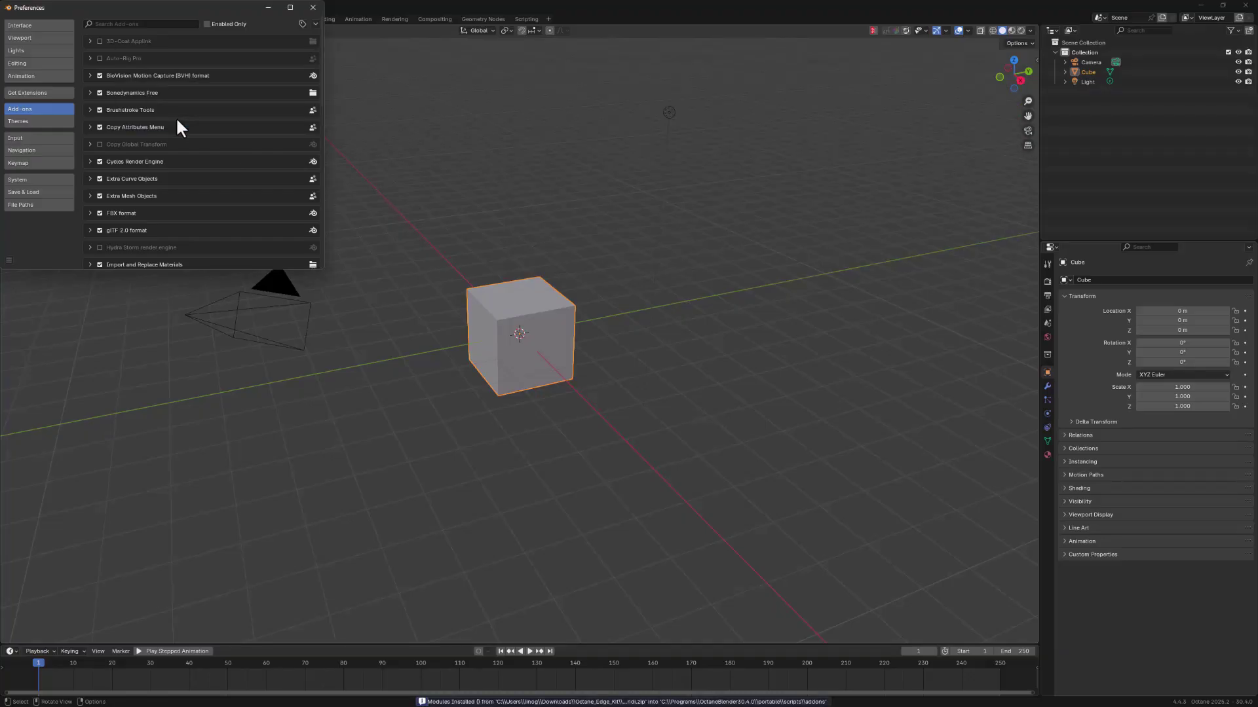
{"action": "left_click", "coordinate": [313, 8]}
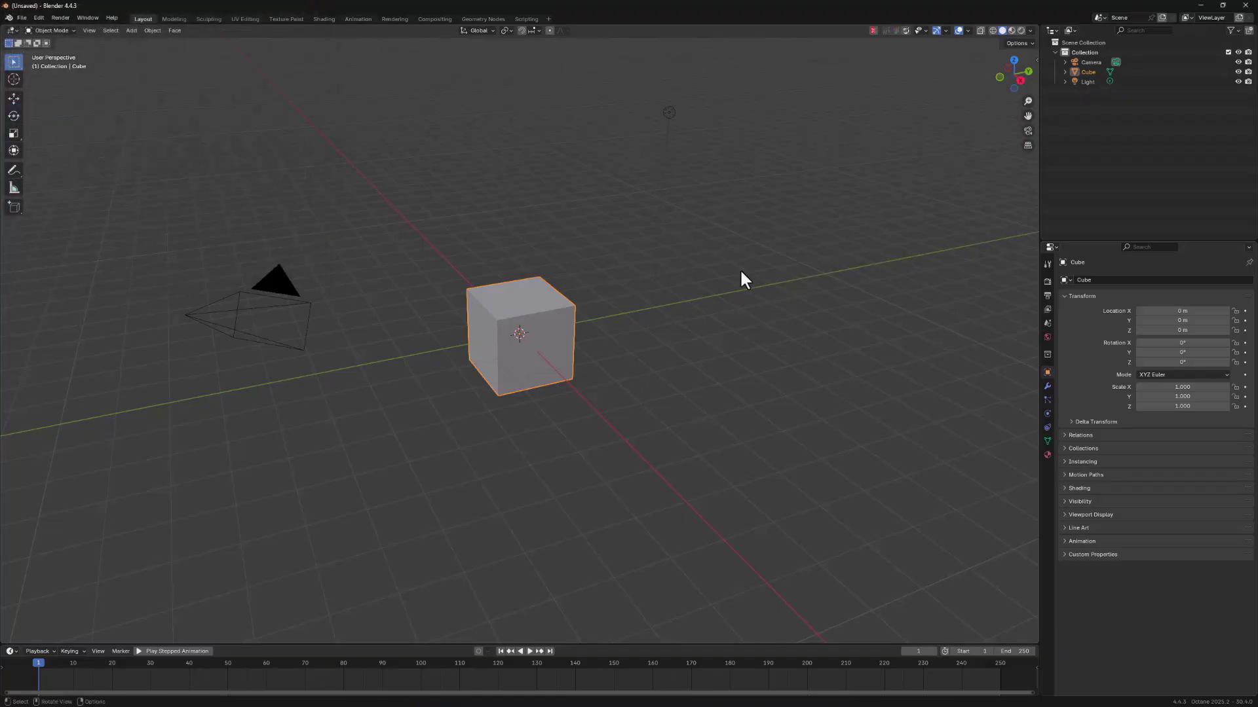
Show the Octane toon edge controls and accept the portable\scripts\addons folder holding Octane_Edge_Tools_Assets.blend as the asset file path.
{"action": "key", "text": "n"}
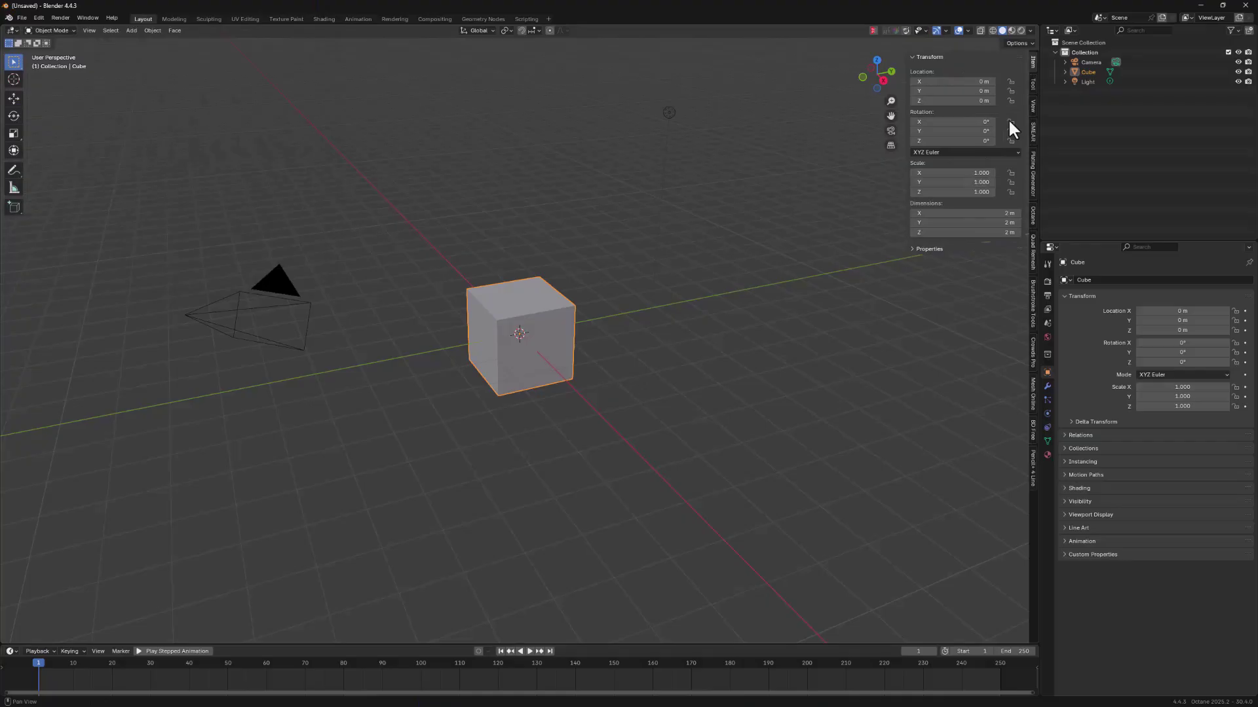
{"action": "left_click", "coordinate": [1032, 218]}
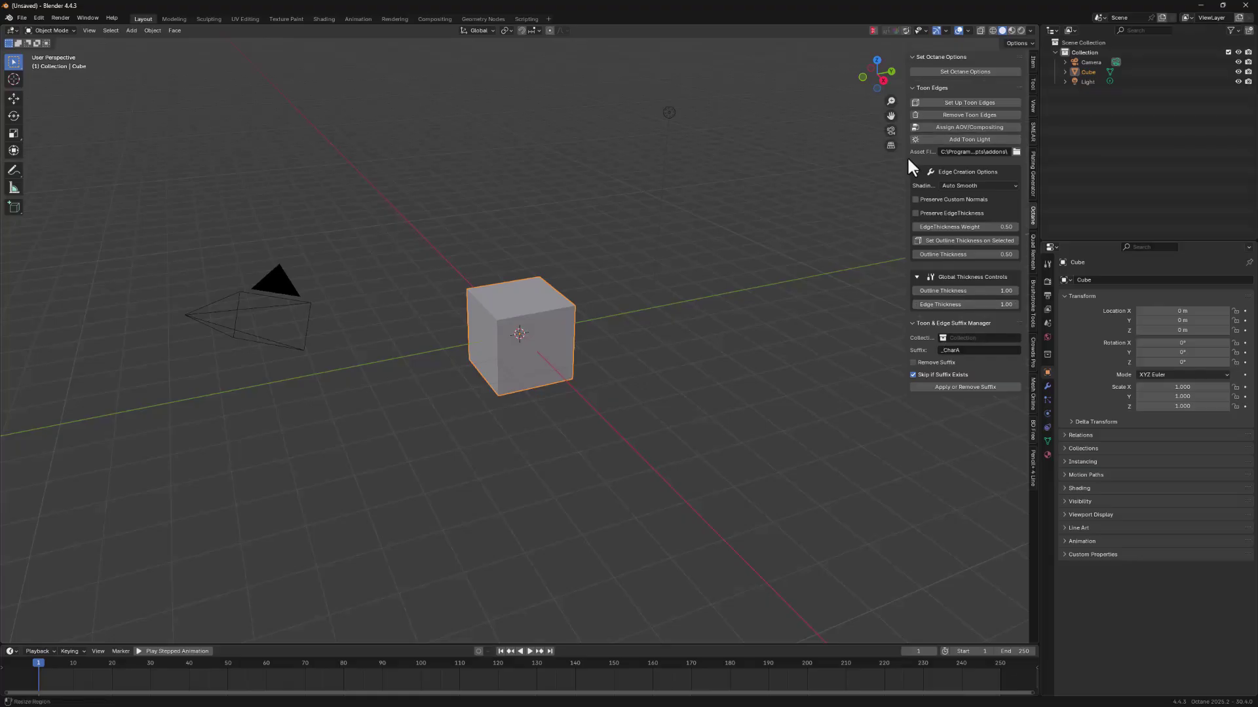
{"action": "left_click_drag", "start_coordinate": [904, 153], "coordinate": [837, 152]}
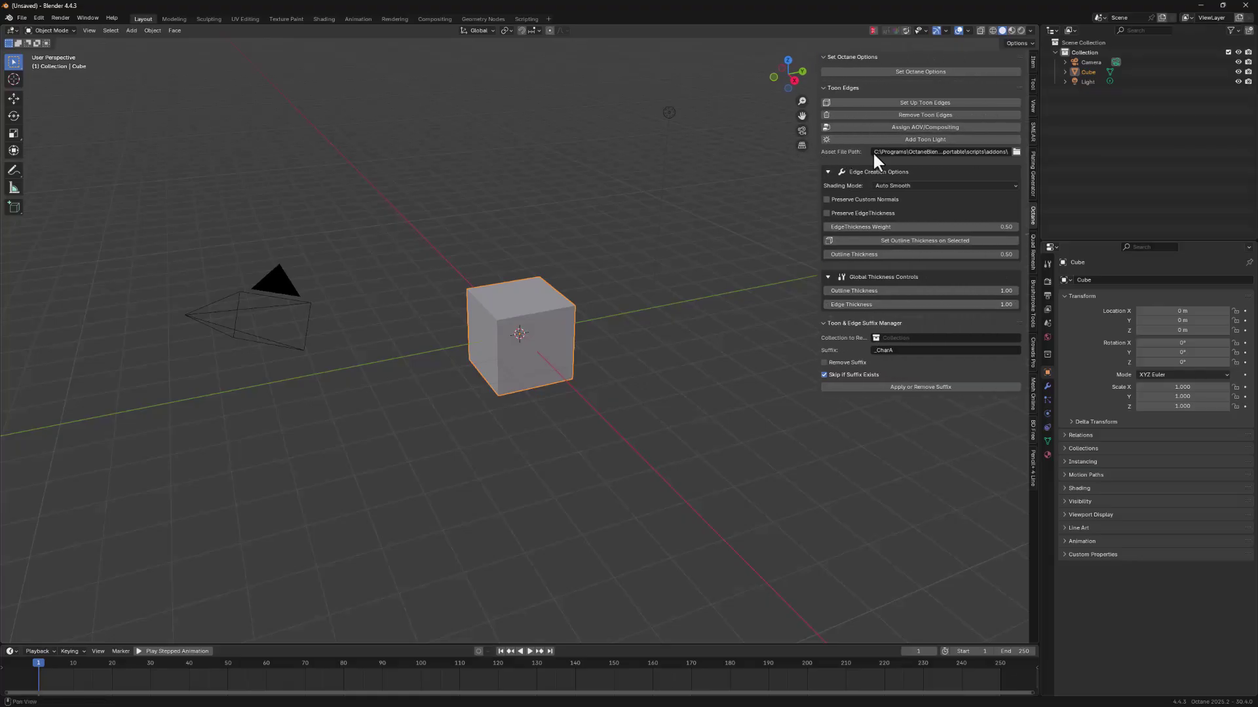
{"action": "left_click", "coordinate": [1015, 151]}
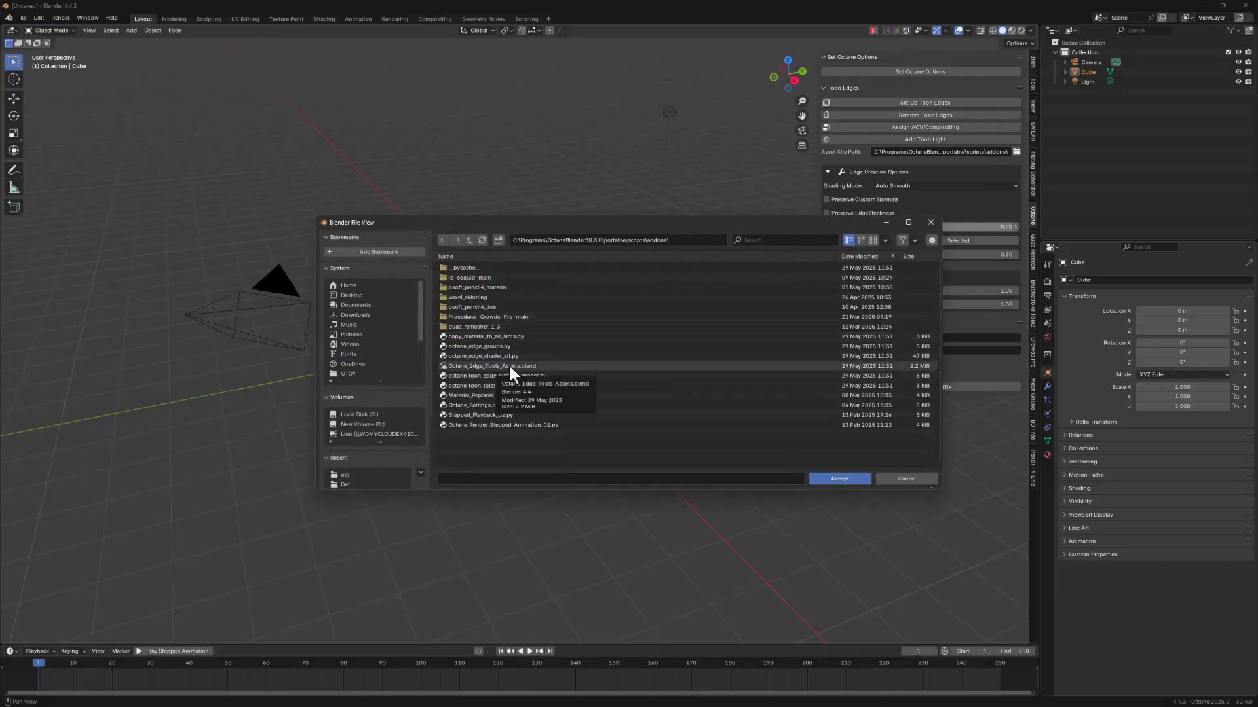
{"action": "left_click", "coordinate": [835, 480]}
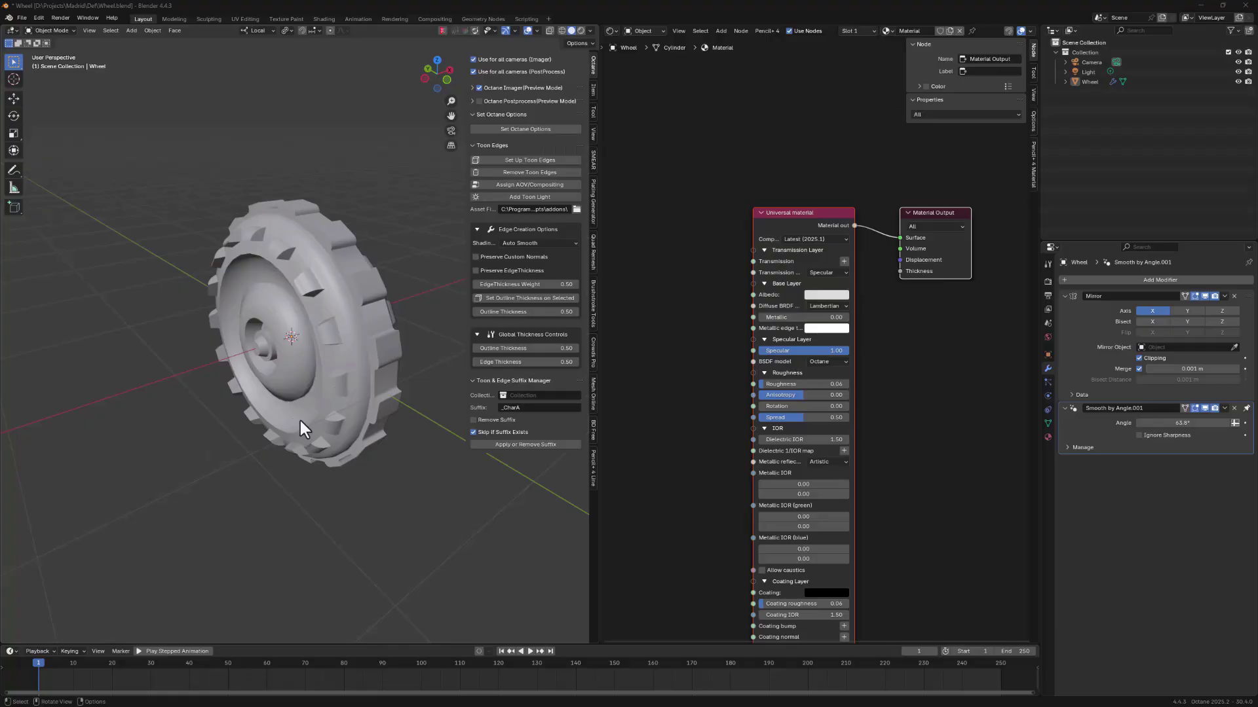
Set up toon edges on the wheel and assign the toon AOV and compositing setup.
{"action": "left_click", "coordinate": [366, 305]}
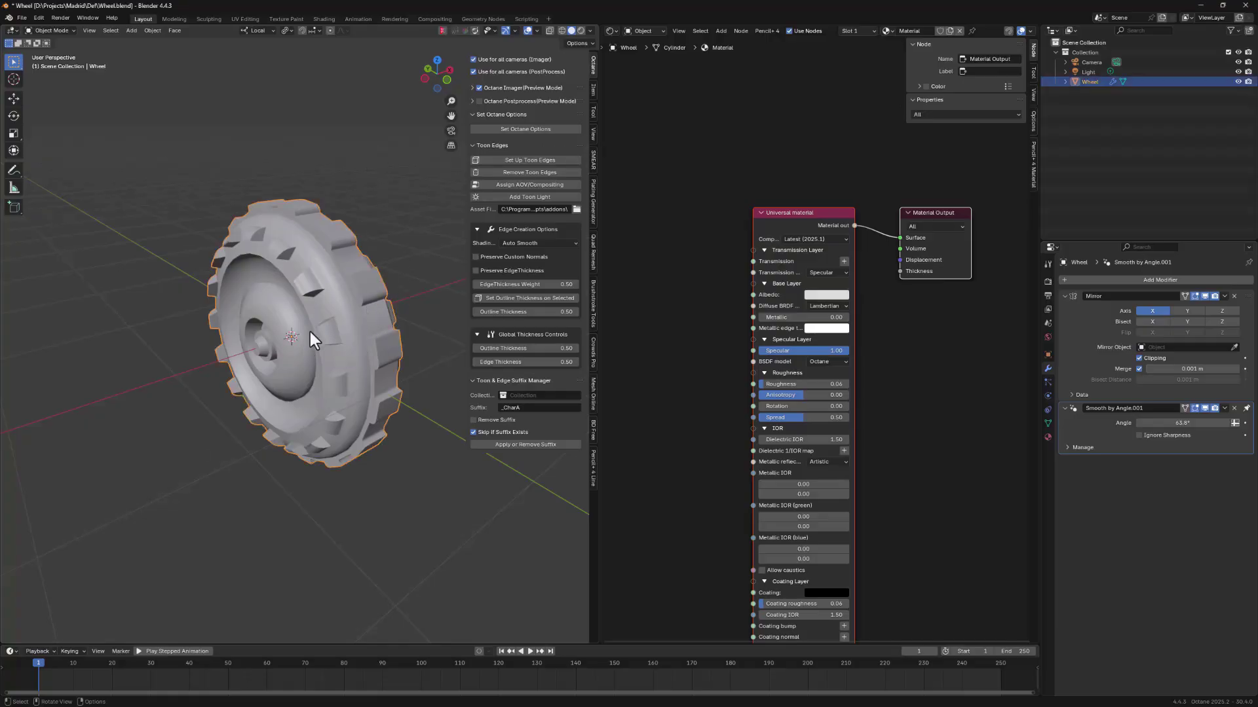
{"action": "left_click", "coordinate": [536, 159]}
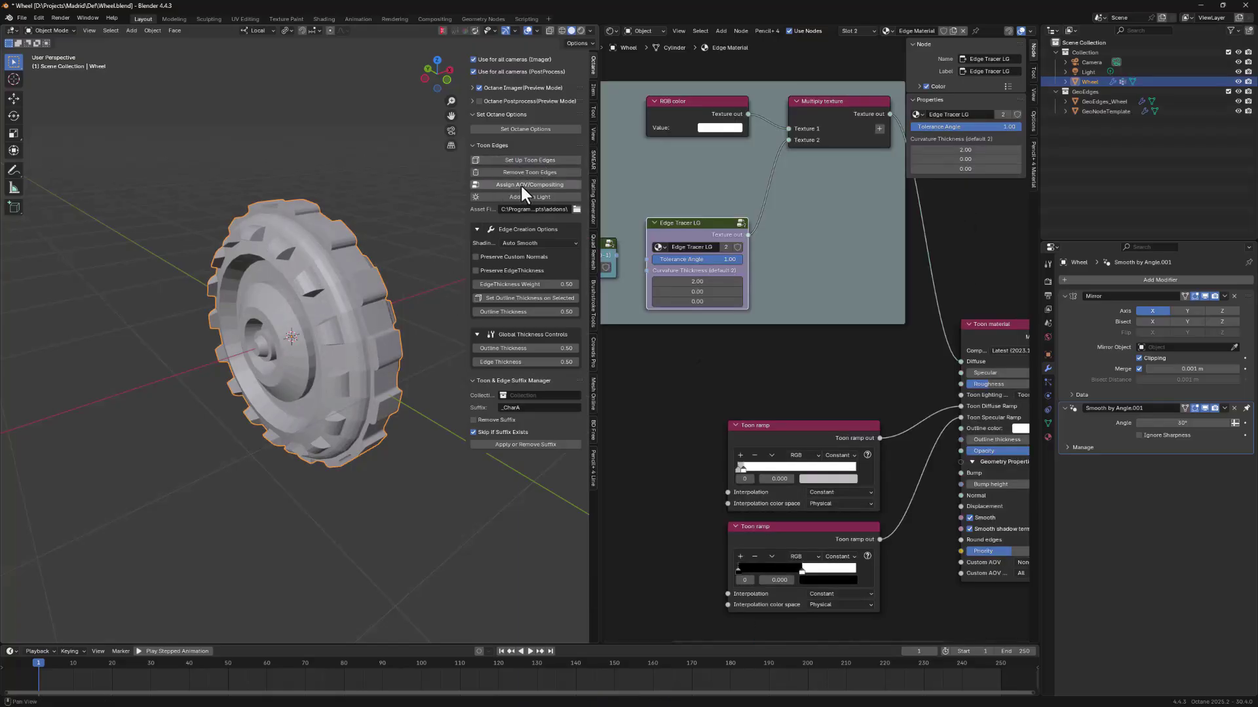
{"action": "left_click", "coordinate": [520, 185]}
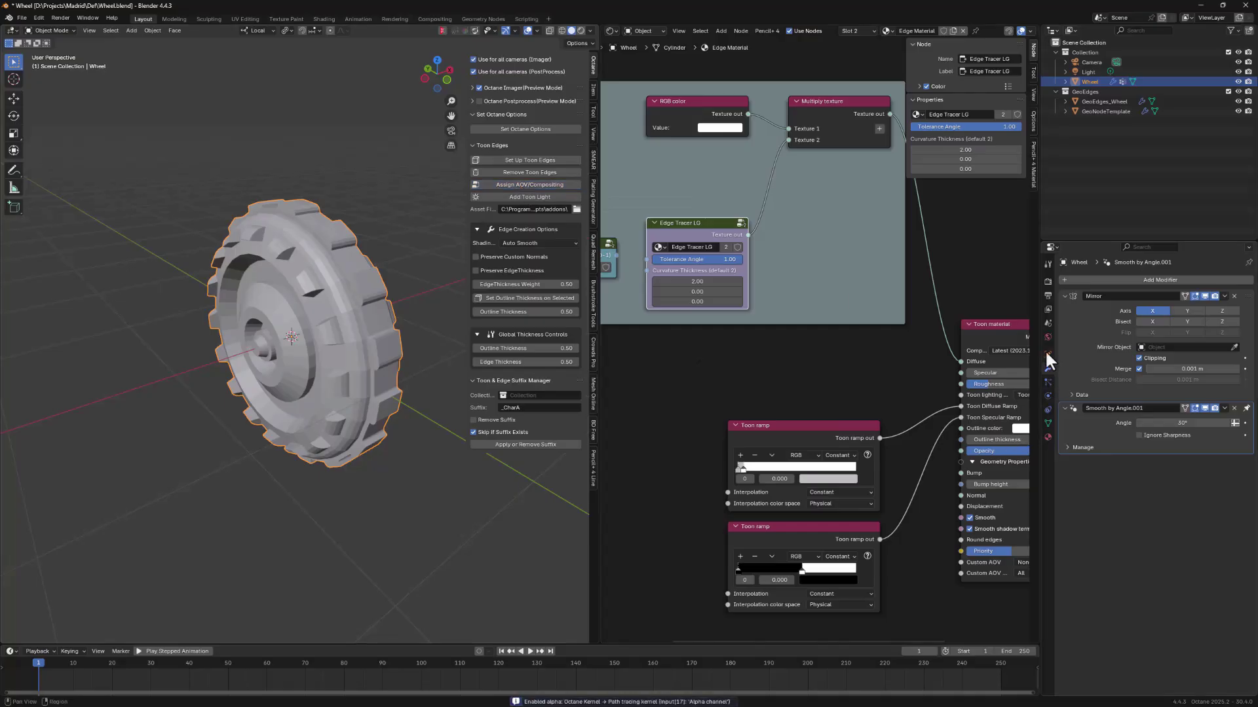
Display the view layer's AOV settings and switch the viewport to rendered shading to preview the wheel's toon edges.
{"action": "left_click", "coordinate": [1047, 310]}
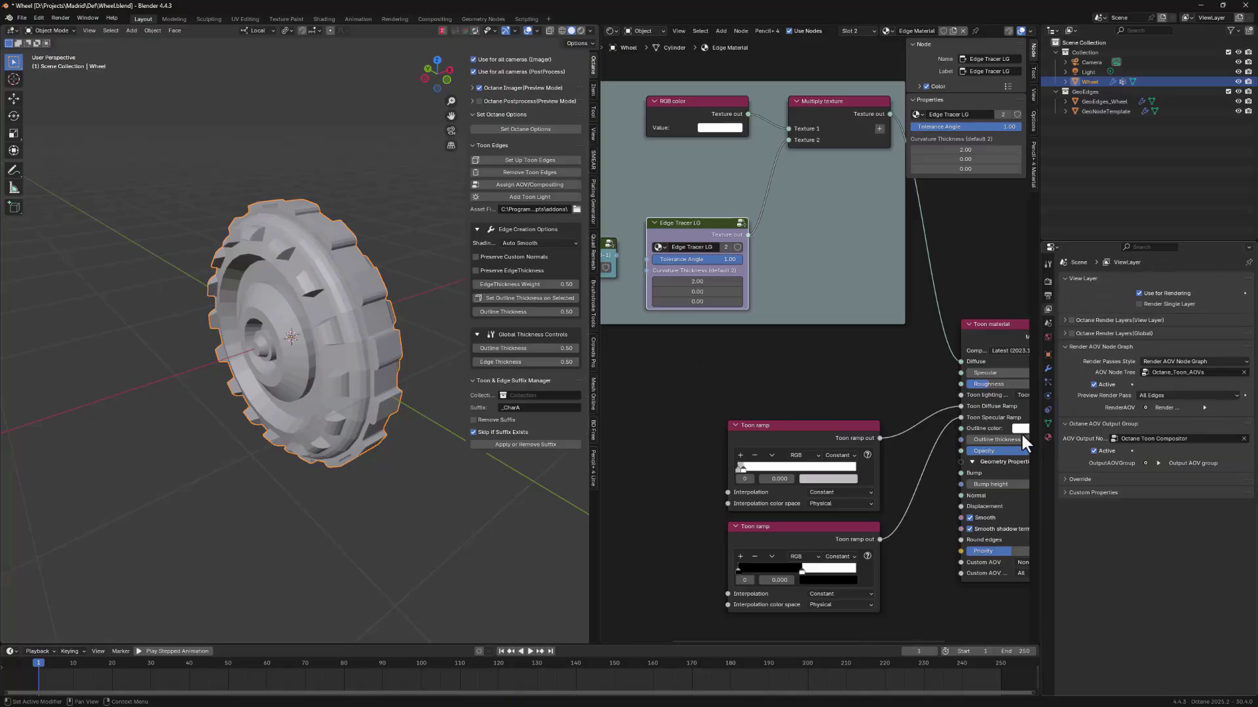
{"action": "left_click", "coordinate": [581, 30]}
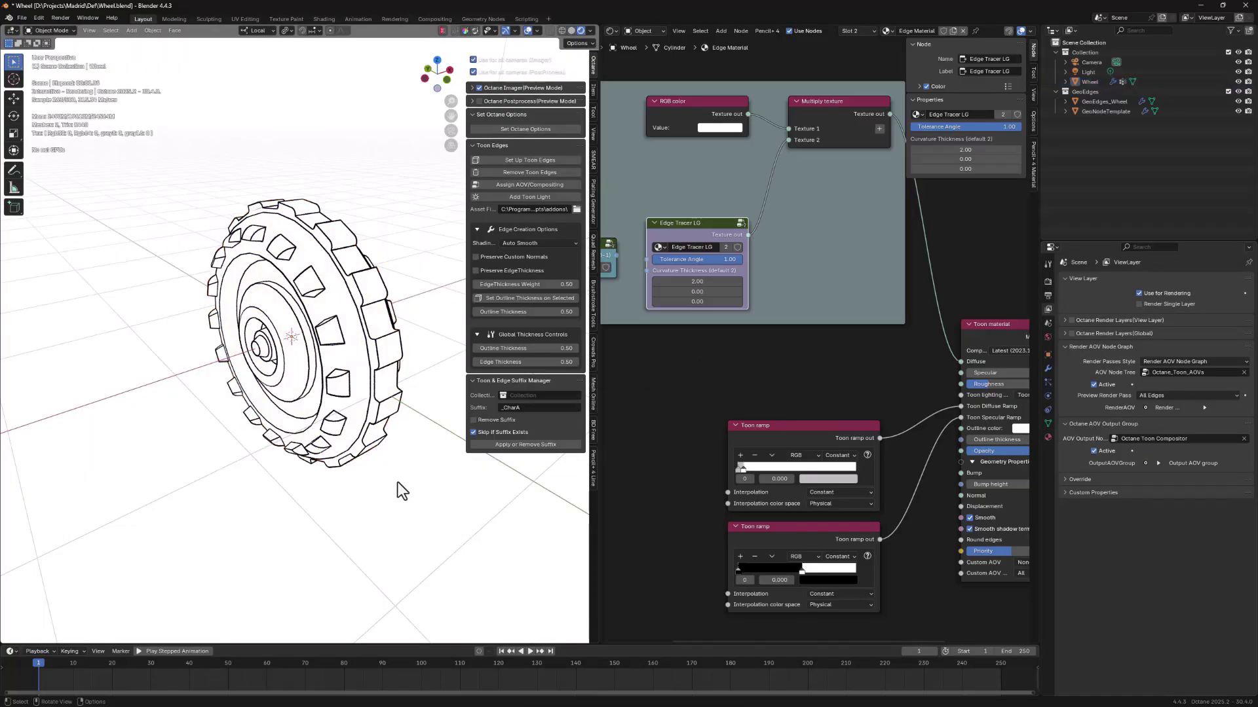
{"action": "middle_click_drag", "start_coordinate": [402, 491], "coordinate": [383, 429]}
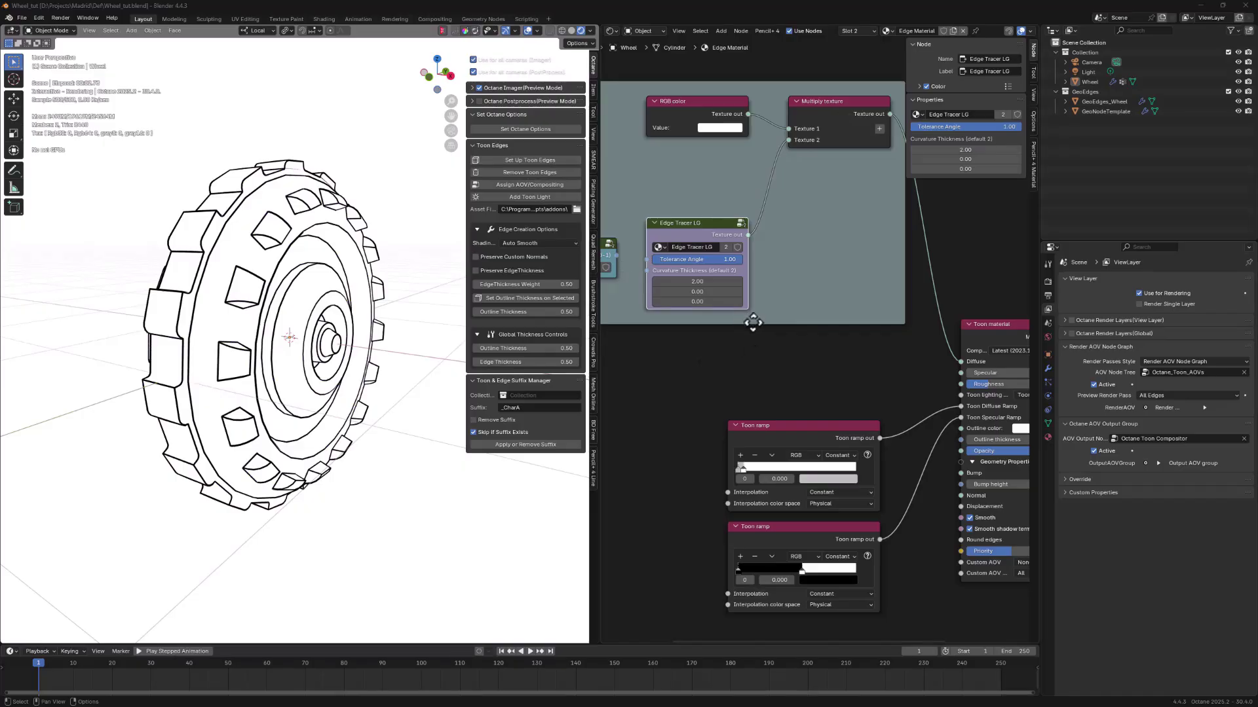
Examine the wheel's material slots and the node graph of Material_Toon.
{"action": "left_click", "coordinate": [1048, 435]}
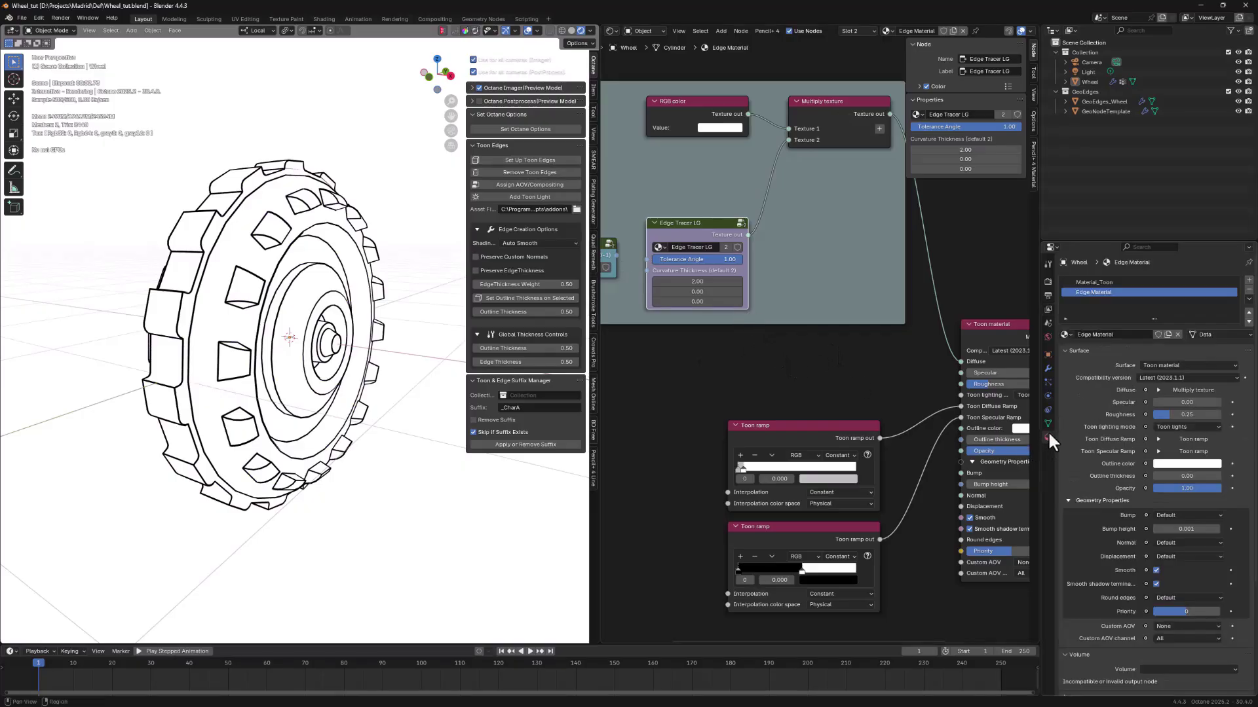
{"action": "left_click", "coordinate": [1095, 283]}
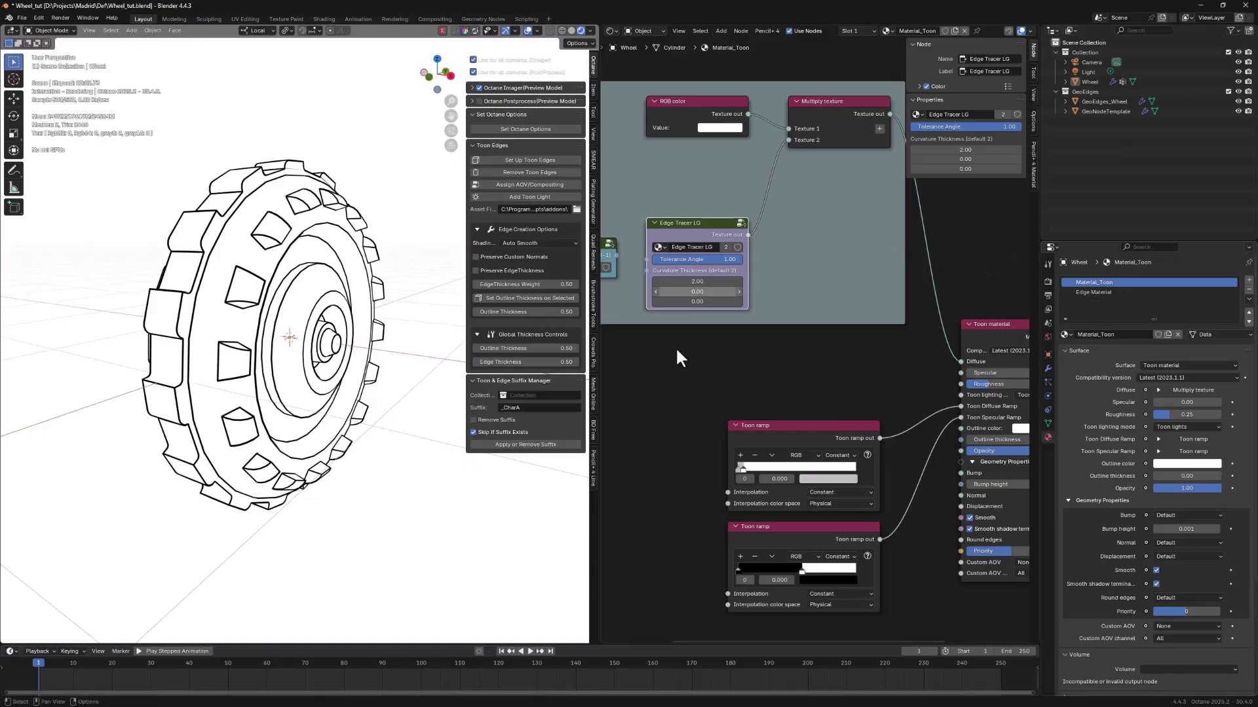
{"action": "scroll", "coordinate": [826, 364], "scroll_direction": "down", "scroll_amount": 3}
{"action": "middle_click_drag", "start_coordinate": [753, 315], "coordinate": [800, 343]}
{"action": "scroll", "coordinate": [775, 357], "scroll_direction": "down", "scroll_amount": 3}
{"action": "scroll", "coordinate": [845, 342], "scroll_direction": "up", "scroll_amount": 2}
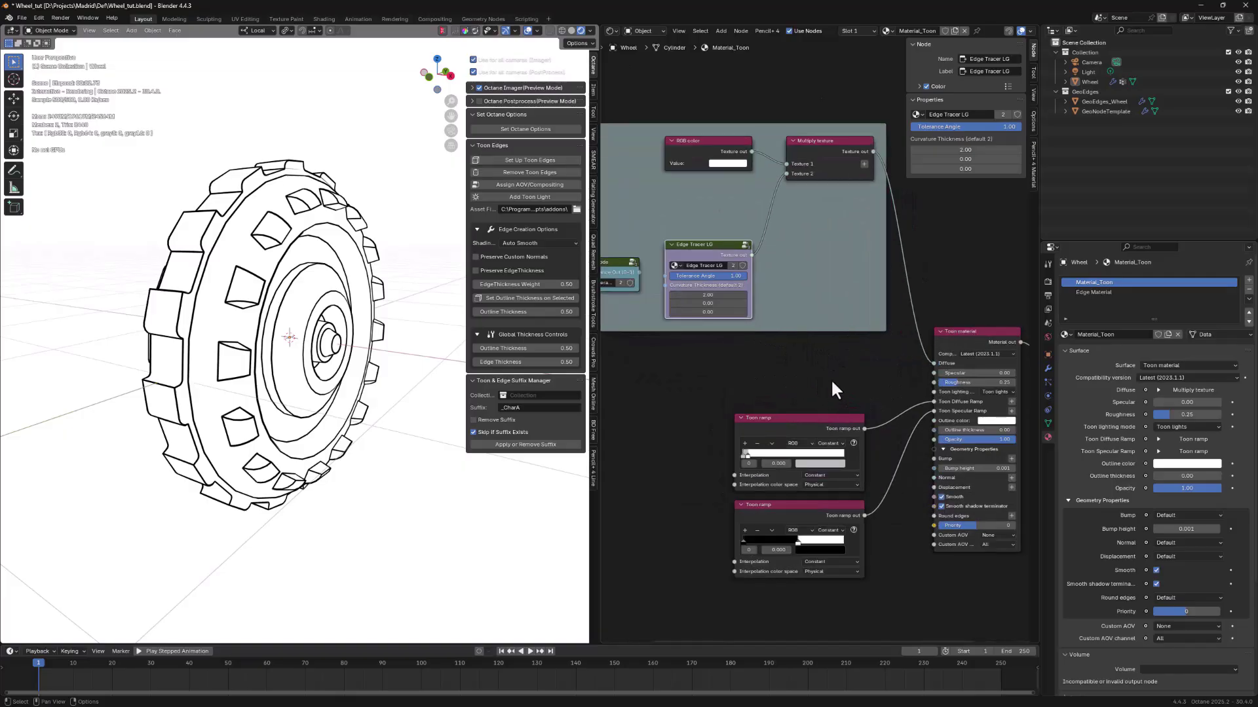
Remove the wheel's unused Edge Material slot with Remove Unused Slots.
{"action": "left_click", "coordinate": [1090, 292]}
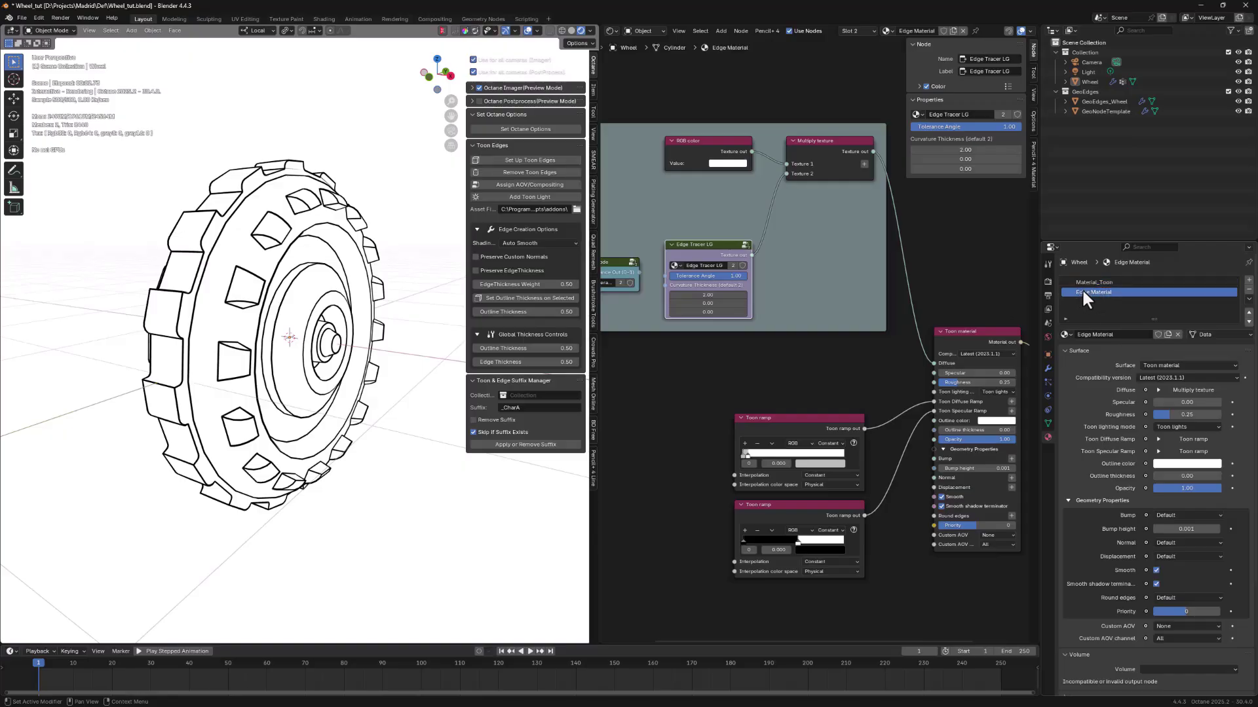
{"action": "left_click", "coordinate": [1248, 298]}
{"action": "mouse_move", "coordinate": [1212, 357]}
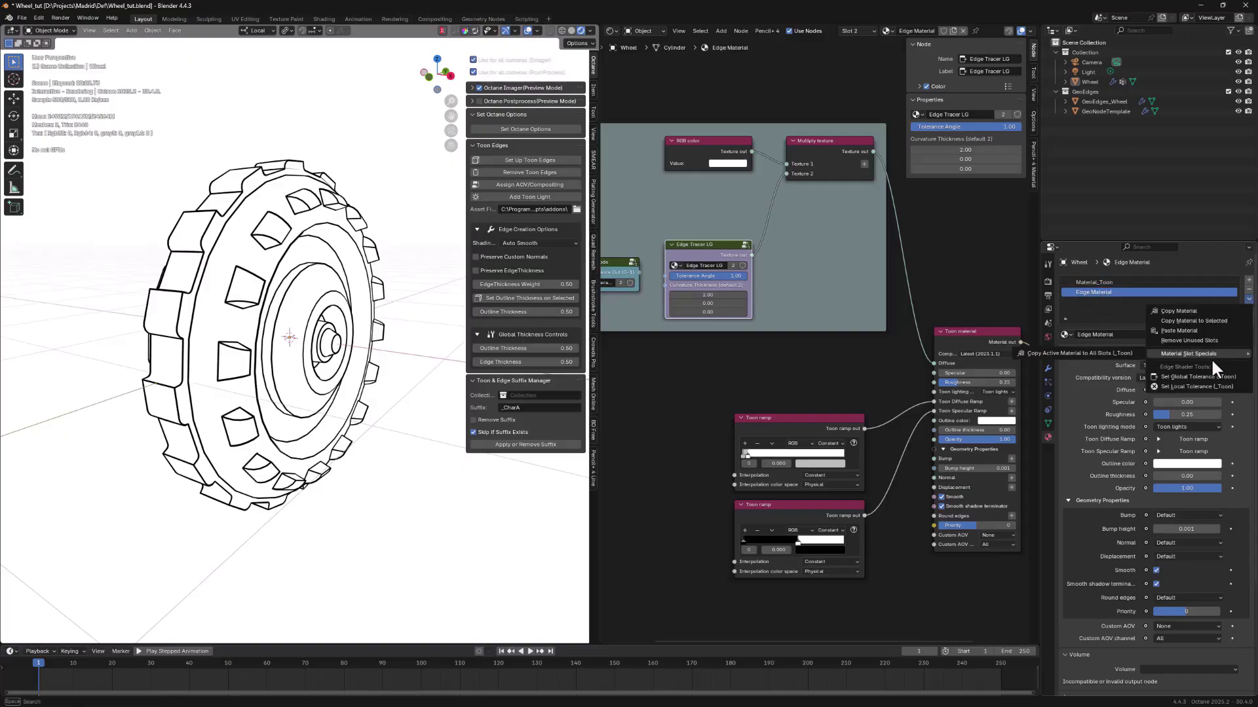
{"action": "left_click", "coordinate": [1189, 339]}
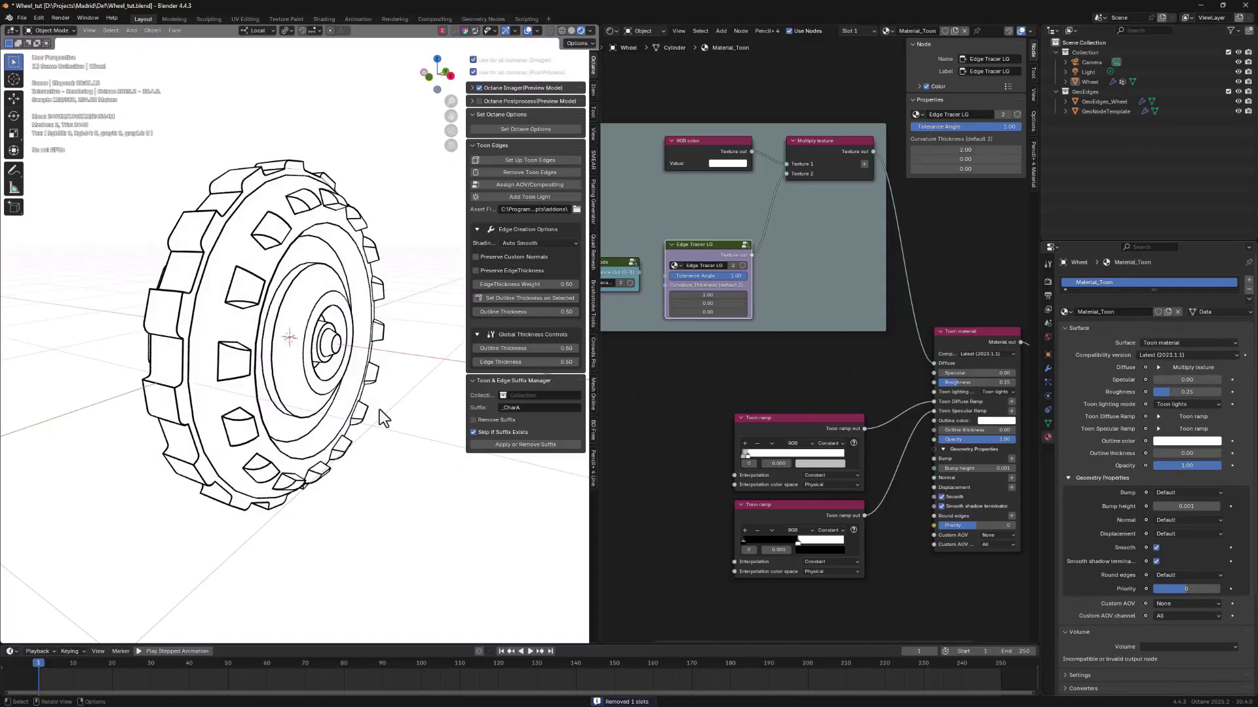
{"action": "middle_click_drag", "start_coordinate": [379, 410], "coordinate": [387, 417]}
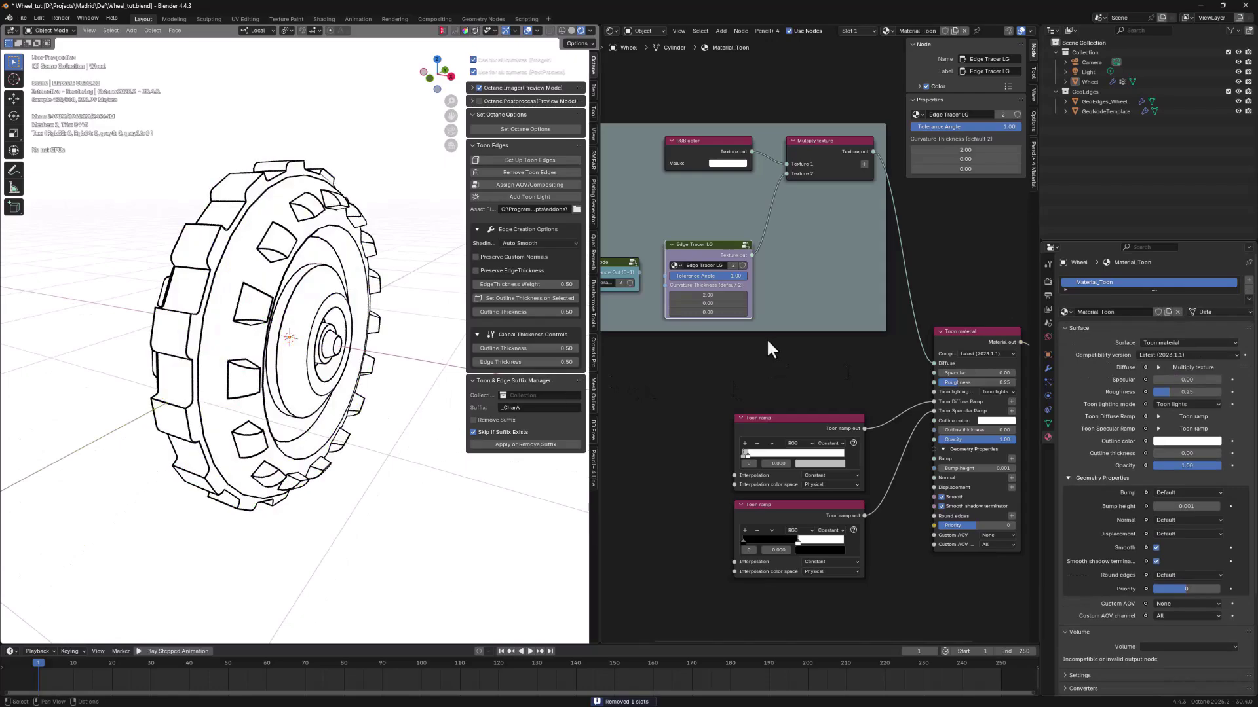
Try adjusting the global outline thickness of the wheel.
{"action": "middle_click_drag", "start_coordinate": [834, 369], "coordinate": [783, 363]}
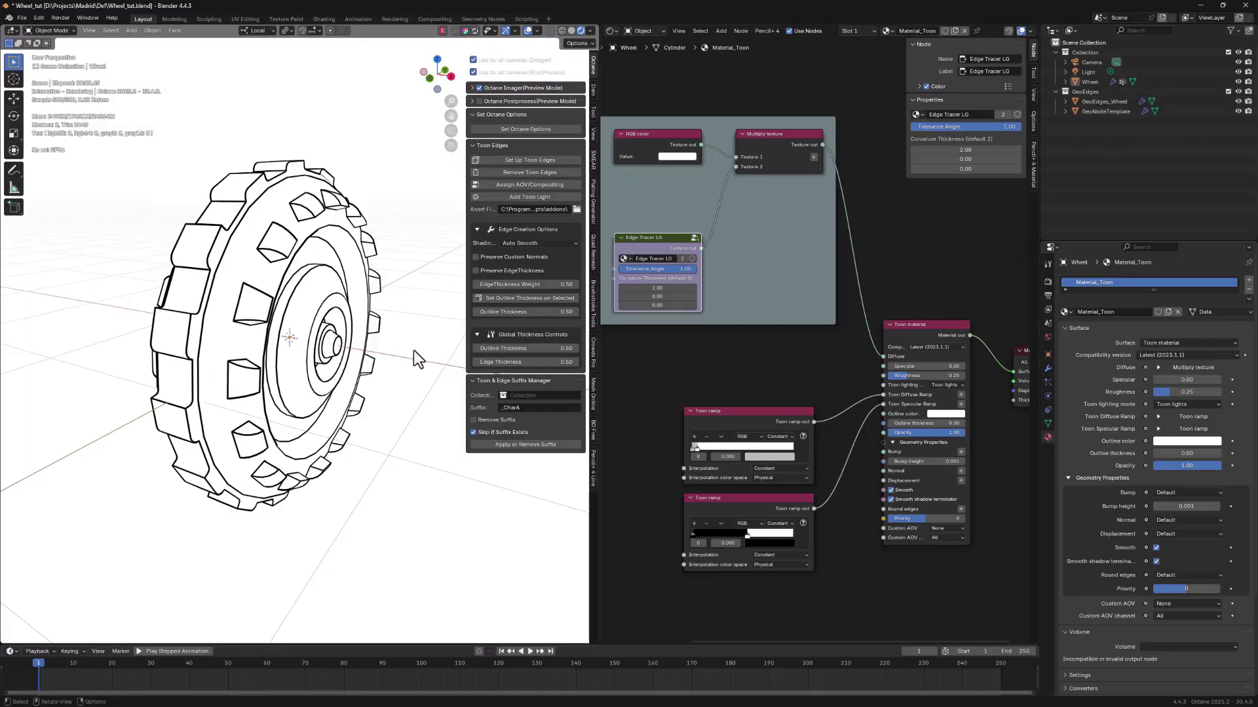
{"action": "mouse_move", "coordinate": [518, 348]}
{"action": "left_mouse_down"}
{"action": "mouse_move", "coordinate": [563, 348]}
{"action": "mouse_move", "coordinate": [523, 348]}
{"action": "left_mouse_up"}
{"action": "right_click", "coordinate": [522, 349]}
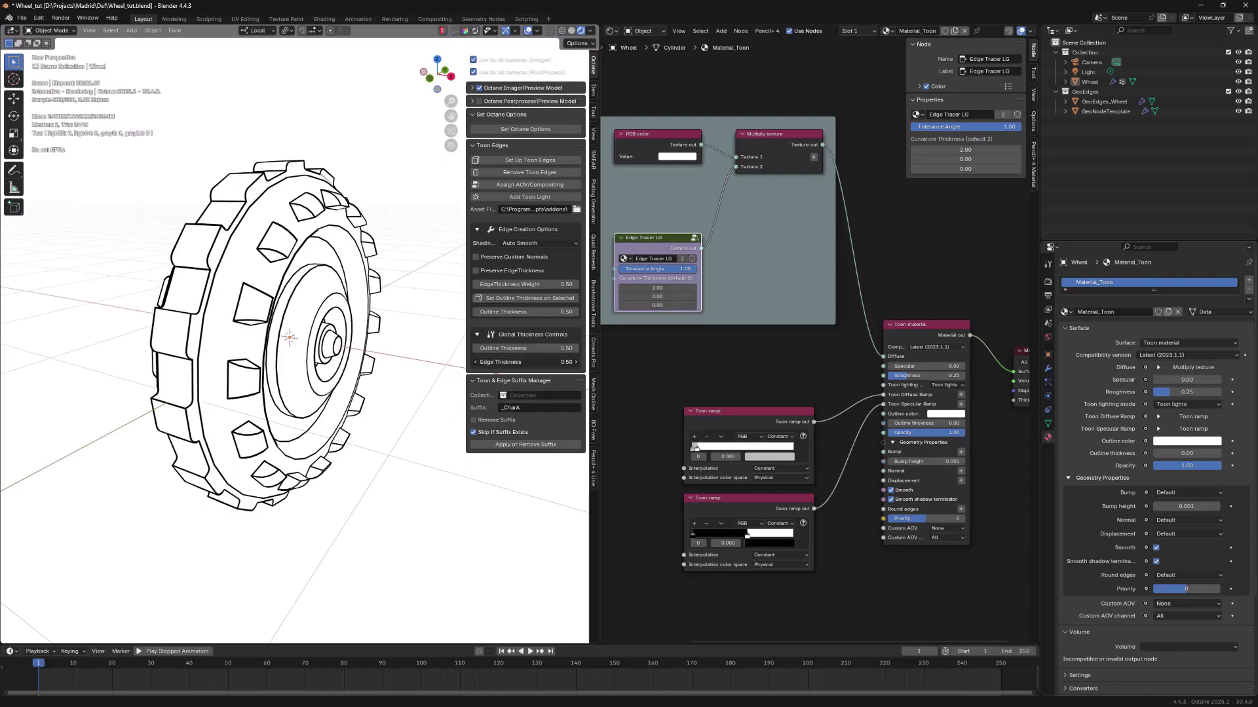
Try adjusting the first Curvature Thickness value on the Edge Tracer LG node of Material_Toon.
{"action": "middle_click_drag", "start_coordinate": [718, 370], "coordinate": [775, 412]}
{"action": "scroll", "coordinate": [755, 387], "scroll_direction": "down", "scroll_amount": 2}
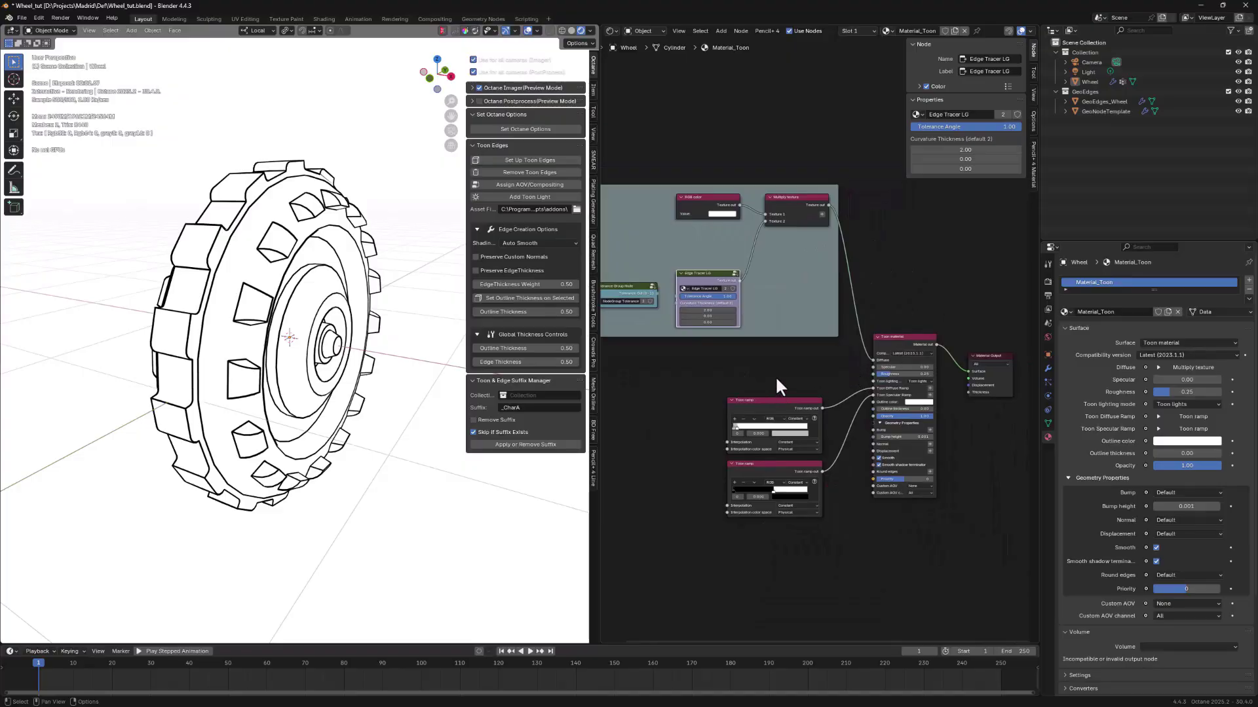
{"action": "scroll", "coordinate": [777, 377], "scroll_direction": "up", "scroll_amount": 4}
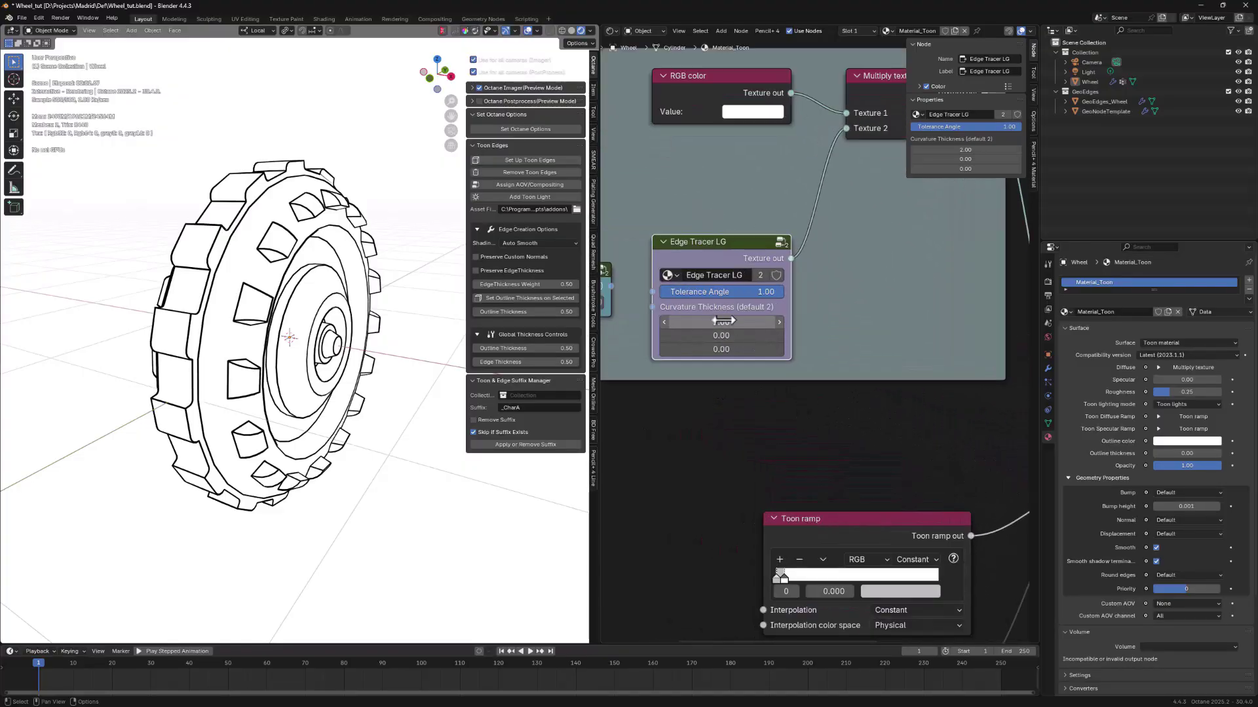
{"action": "left_click_drag", "start_coordinate": [724, 321], "coordinate": [753, 320]}
{"action": "right_click", "coordinate": [722, 322]}
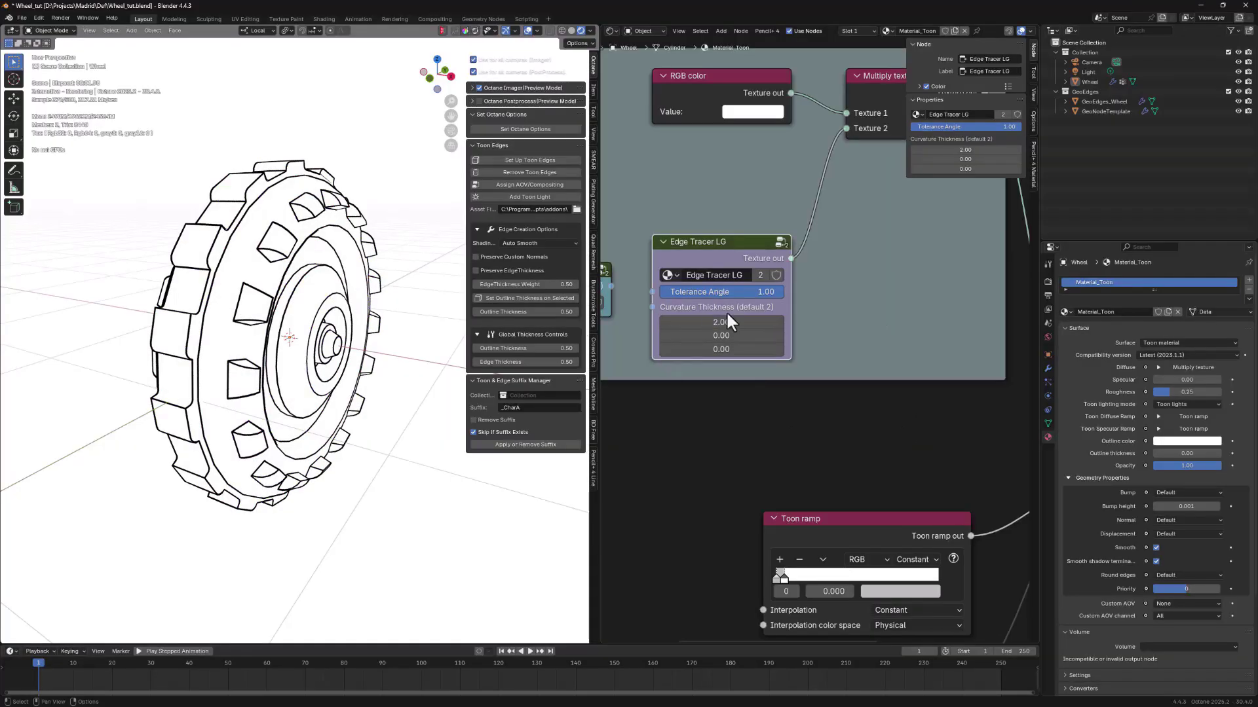
{"action": "middle_click_drag", "start_coordinate": [726, 414], "coordinate": [784, 415]}
{"action": "scroll", "coordinate": [765, 418], "scroll_direction": "down", "scroll_amount": 1}
{"action": "middle_click_drag", "start_coordinate": [747, 370], "coordinate": [733, 378]}
{"action": "scroll", "coordinate": [773, 393], "scroll_direction": "up", "scroll_amount": 3}
{"action": "middle_click_drag", "start_coordinate": [819, 412], "coordinate": [794, 420]}
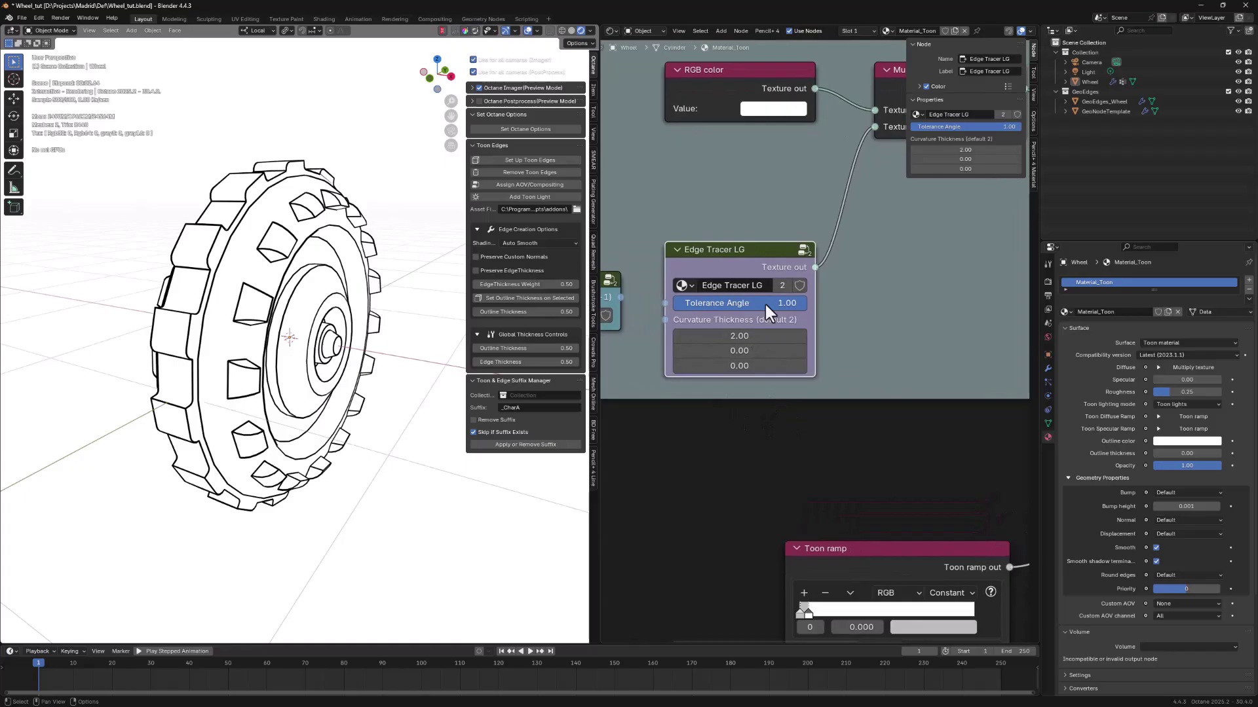
Try the Edge Tracer LG node with its Tolerance Angle at 0 and Smooth disabled on the Toon material node.
{"action": "left_click_drag", "start_coordinate": [797, 304], "coordinate": [663, 303]}
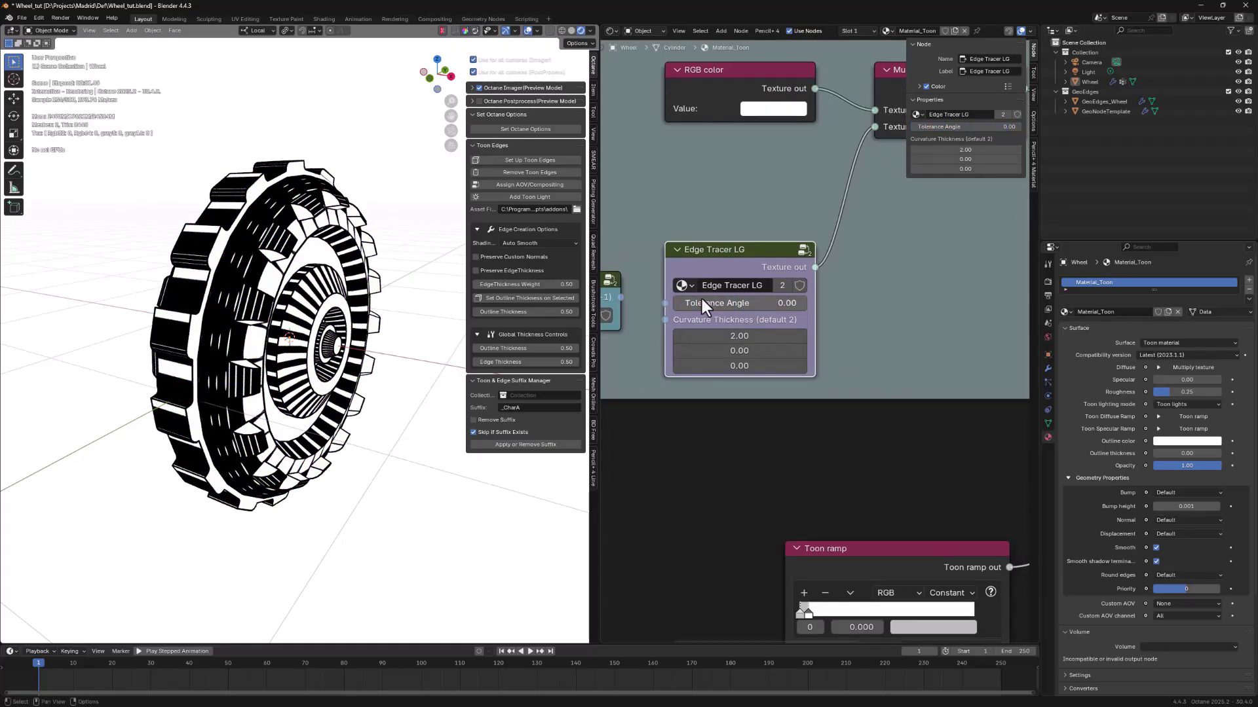
{"action": "scroll", "coordinate": [917, 388], "scroll_direction": "down", "scroll_amount": 2}
{"action": "middle_click_drag", "start_coordinate": [927, 393], "coordinate": [871, 347]}
{"action": "scroll", "coordinate": [871, 393], "scroll_direction": "down", "scroll_amount": 1}
{"action": "middle_click_drag", "start_coordinate": [877, 435], "coordinate": [825, 405]}
{"action": "scroll", "coordinate": [819, 380], "scroll_direction": "up", "scroll_amount": 1}
{"action": "left_click", "coordinate": [876, 495]}
{"action": "scroll", "coordinate": [819, 401], "scroll_direction": "down", "scroll_amount": 2}
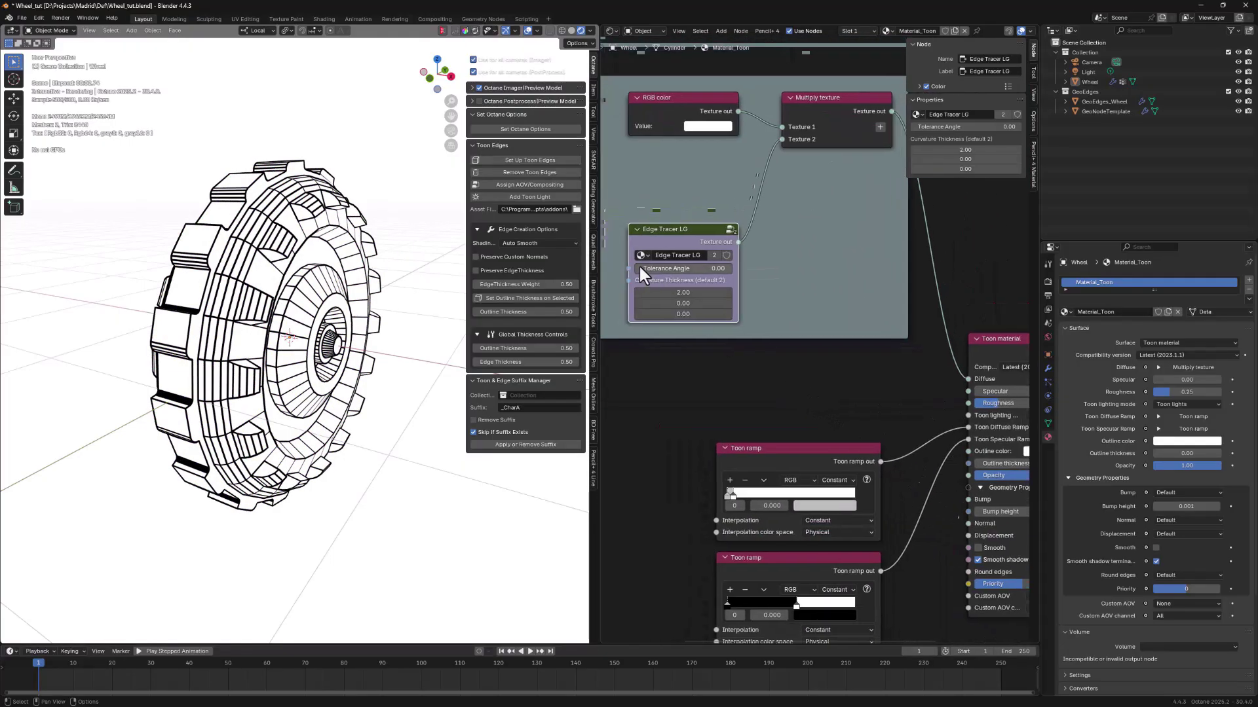
{"action": "mouse_move", "coordinate": [639, 266]}
{"action": "left_mouse_down"}
{"action": "mouse_move", "coordinate": [655, 266]}
{"action": "mouse_move", "coordinate": [634, 266]}
{"action": "left_mouse_up"}
{"action": "mouse_move", "coordinate": [291, 387]}
{"action": "middle_mouse_down"}
{"action": "mouse_move", "coordinate": [341, 375]}
{"action": "mouse_move", "coordinate": [297, 369]}
{"action": "middle_mouse_up"}
{"action": "scroll", "coordinate": [321, 379], "scroll_direction": "up", "scroll_amount": 4}
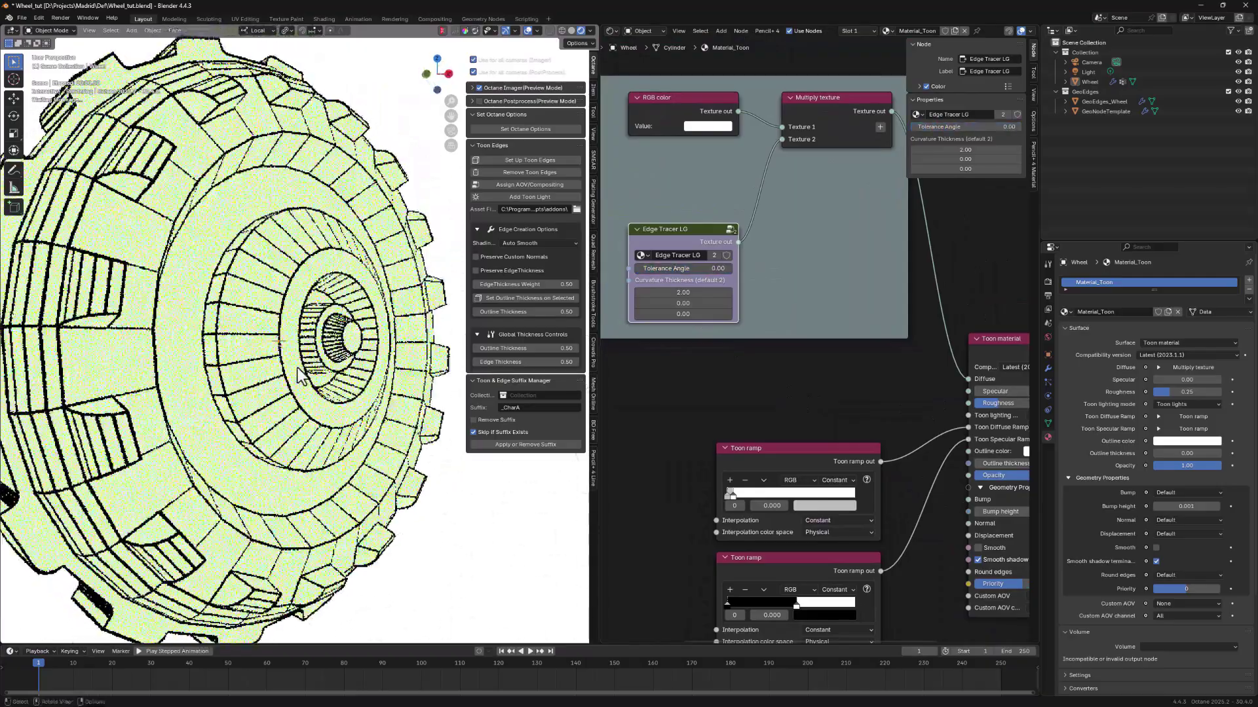
{"action": "scroll", "coordinate": [298, 377], "scroll_direction": "down", "scroll_amount": 6}
{"action": "scroll", "coordinate": [754, 327], "scroll_direction": "up", "scroll_amount": 1, "text": "shift"}
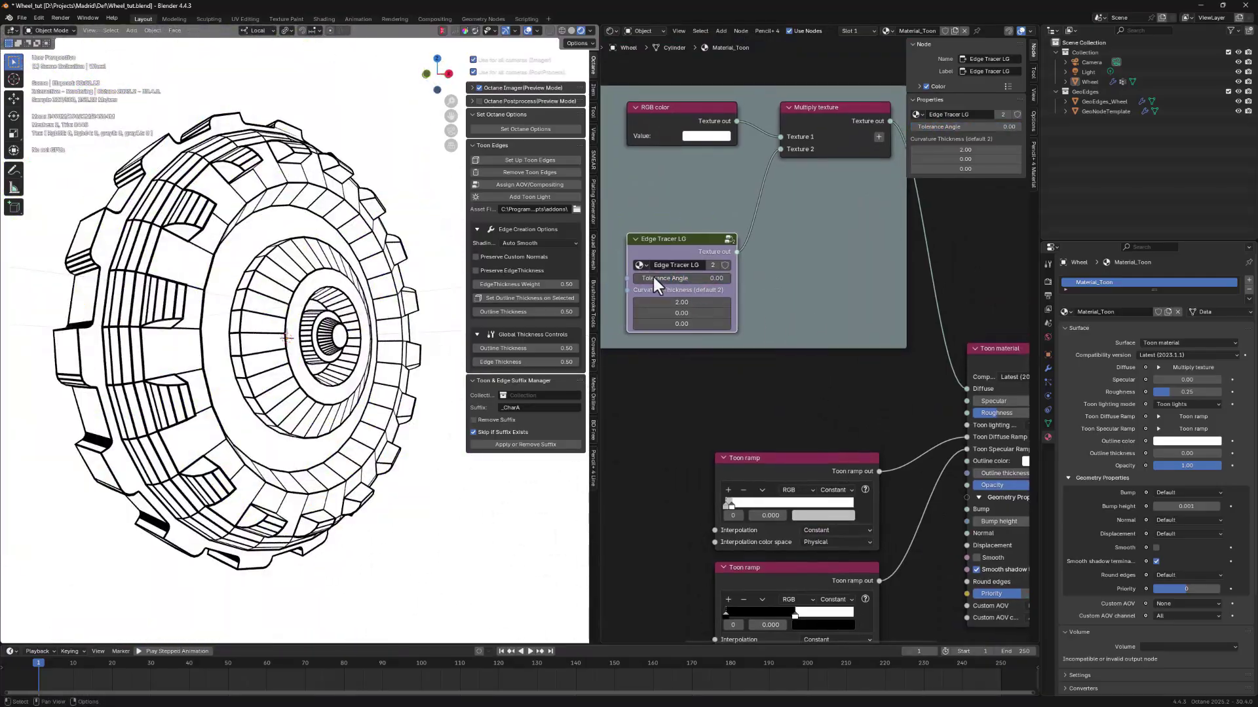
Set the Edge Tracer LG Tolerance Angle to 1.00 and enable Smooth on the Toon material node.
{"action": "left_click_drag", "start_coordinate": [654, 278], "coordinate": [734, 278]}
{"action": "middle_click_drag", "start_coordinate": [811, 422], "coordinate": [669, 330]}
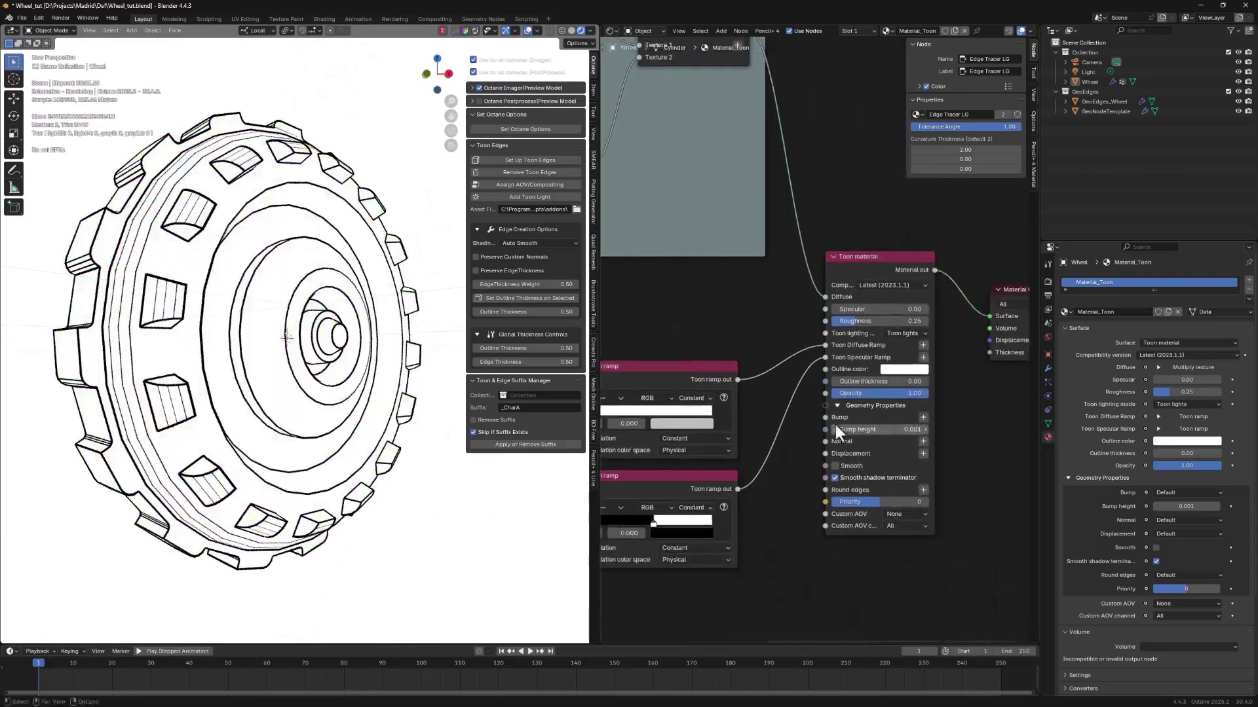
{"action": "left_click", "coordinate": [835, 466]}
{"action": "scroll", "coordinate": [752, 337], "scroll_direction": "down", "scroll_amount": 2}
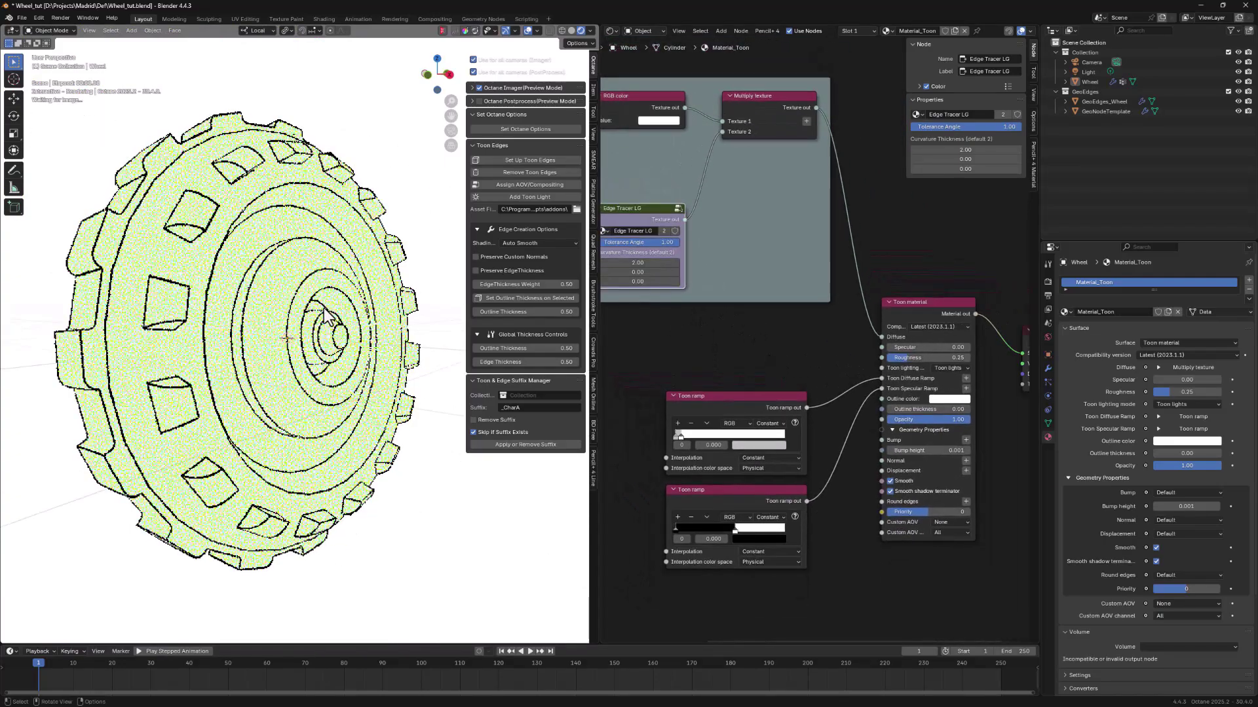
Set the angle of the wheel's Smooth by Angle modifier to 0°.
{"action": "left_click", "coordinate": [326, 317]}
{"action": "left_click", "coordinate": [1047, 370]}
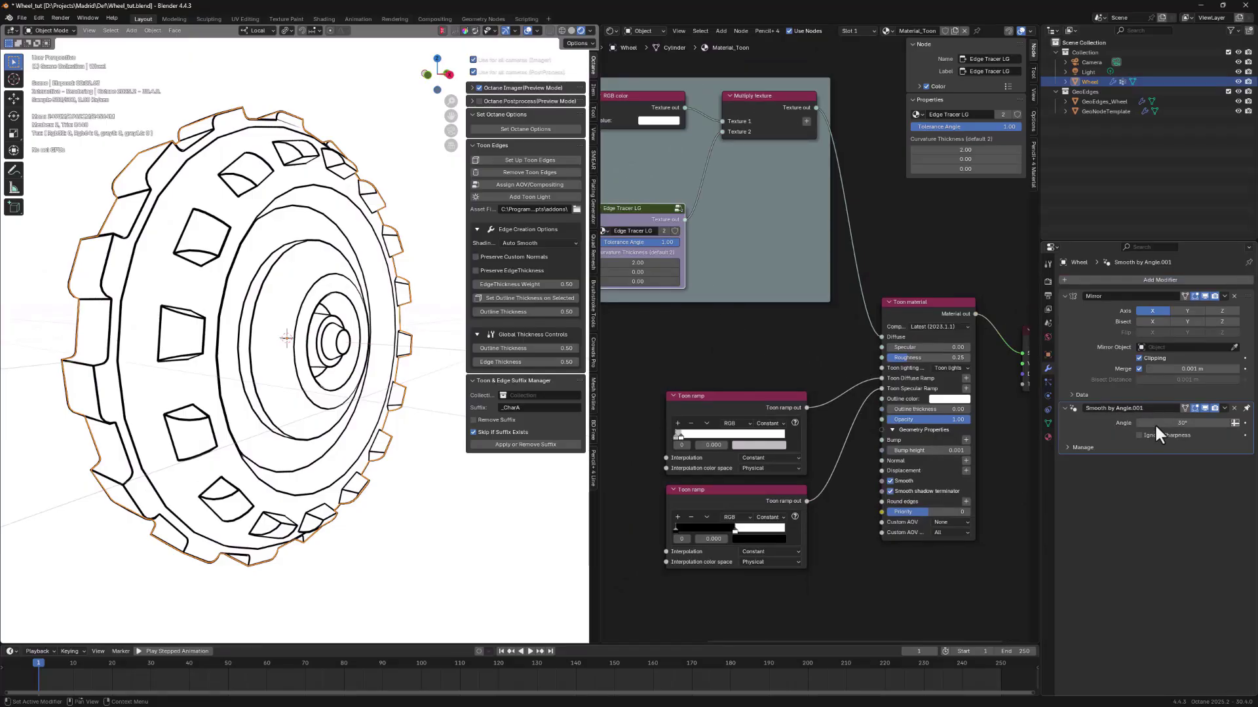
{"action": "left_click", "coordinate": [517, 548]}
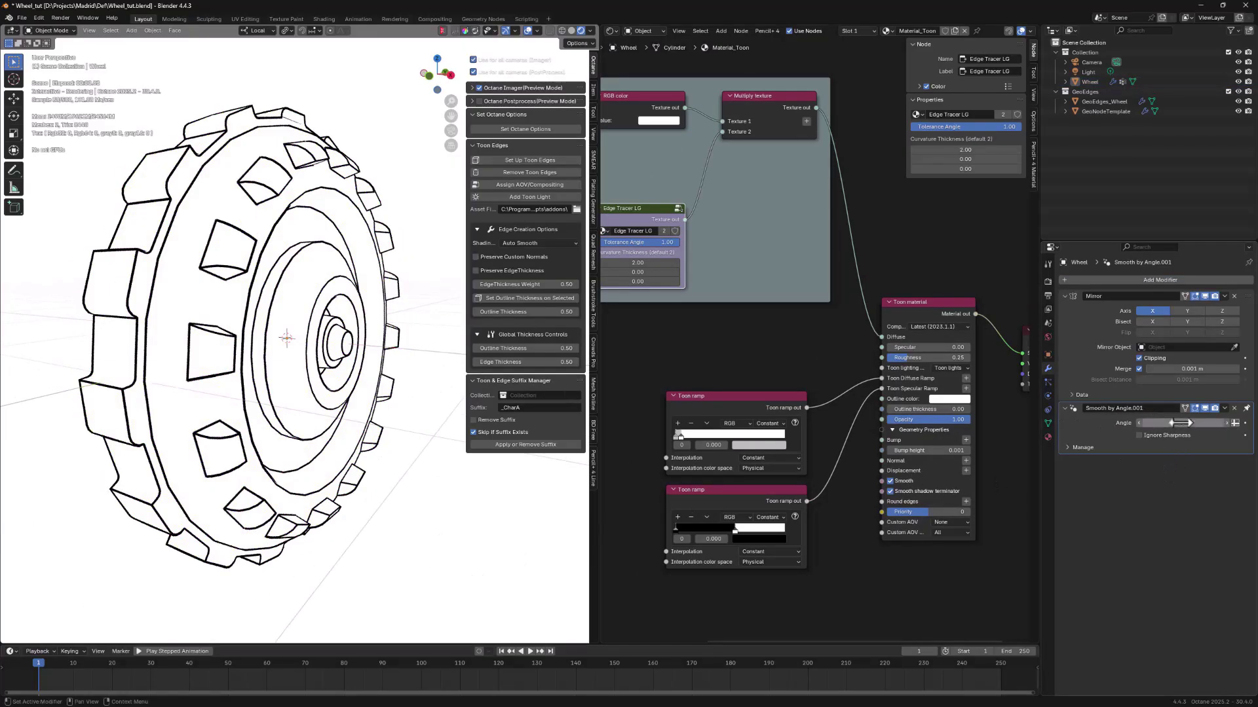
{"action": "left_click_drag", "start_coordinate": [1181, 423], "coordinate": [1117, 423]}
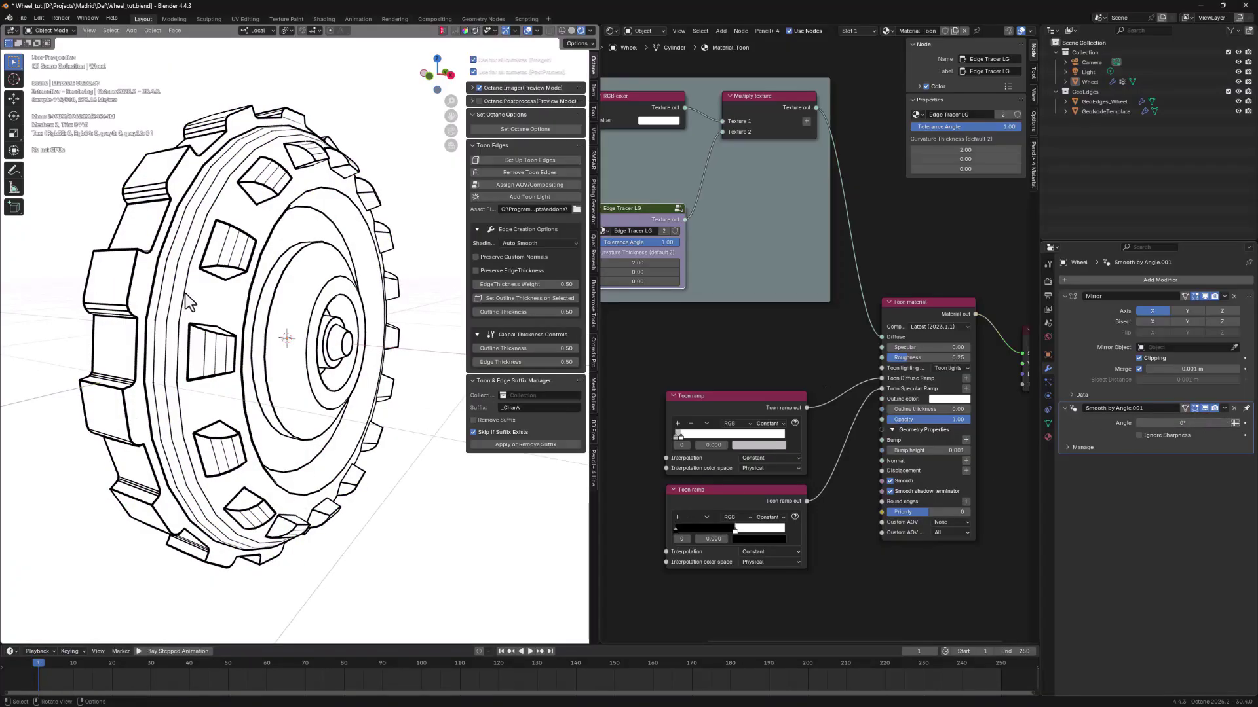
Raise the angle of the wheel's Smooth by Angle modifier to 69.1°.
{"action": "middle_click_drag", "start_coordinate": [677, 340], "coordinate": [778, 376]}
{"action": "scroll", "coordinate": [804, 334], "scroll_direction": "up", "scroll_amount": 3}
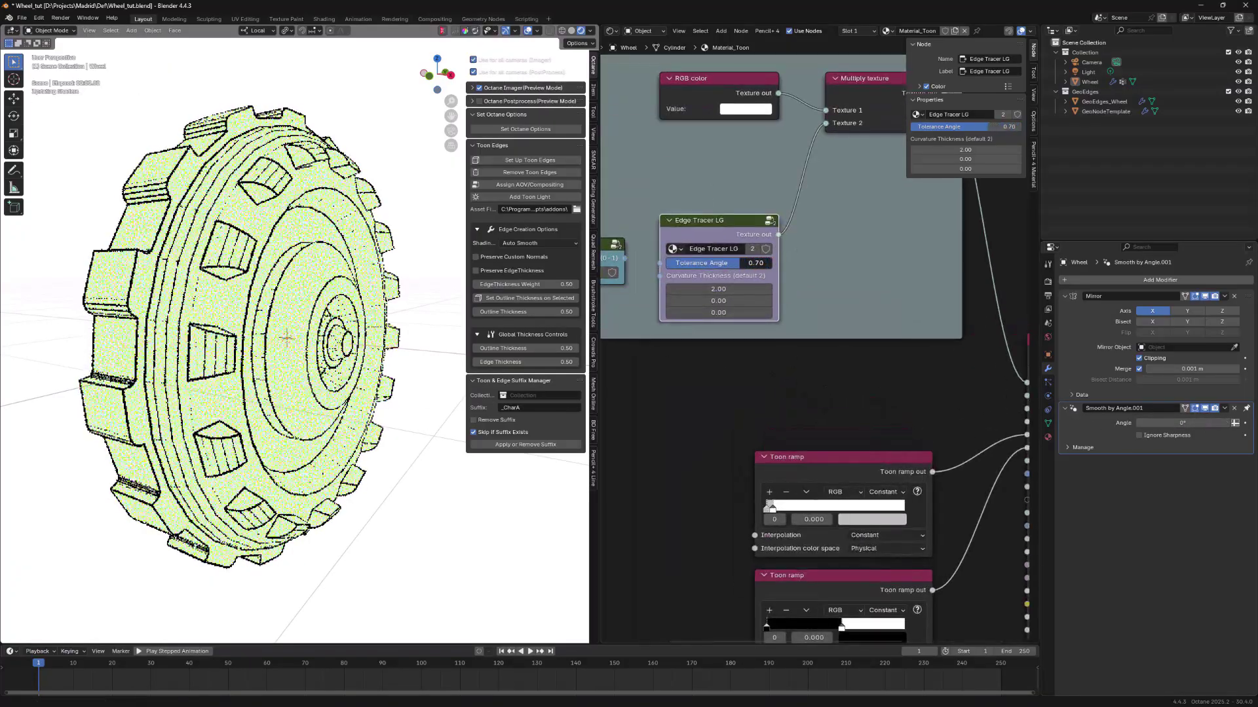
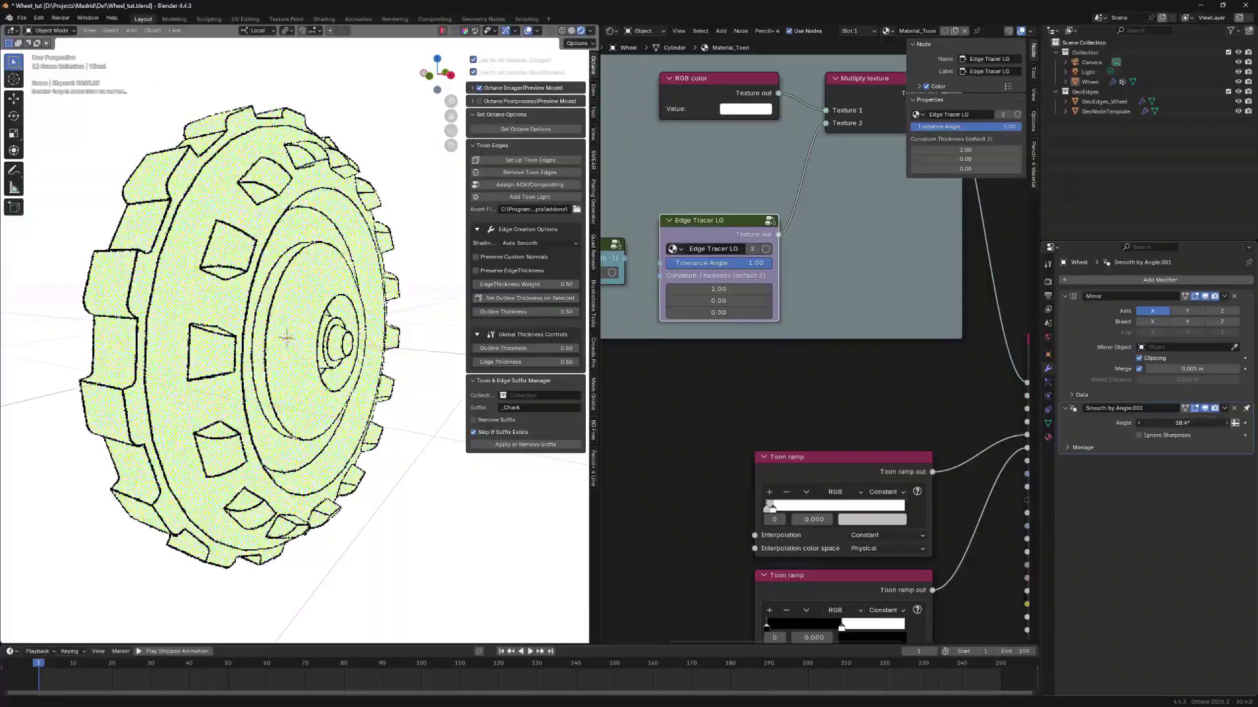
{"action": "middle_click_drag", "start_coordinate": [439, 404], "coordinate": [418, 415]}
{"action": "mouse_move", "coordinate": [1184, 423]}
{"action": "left_mouse_down"}
{"action": "mouse_move", "coordinate": [1214, 423]}
{"action": "mouse_move", "coordinate": [1190, 421]}
{"action": "left_mouse_up"}
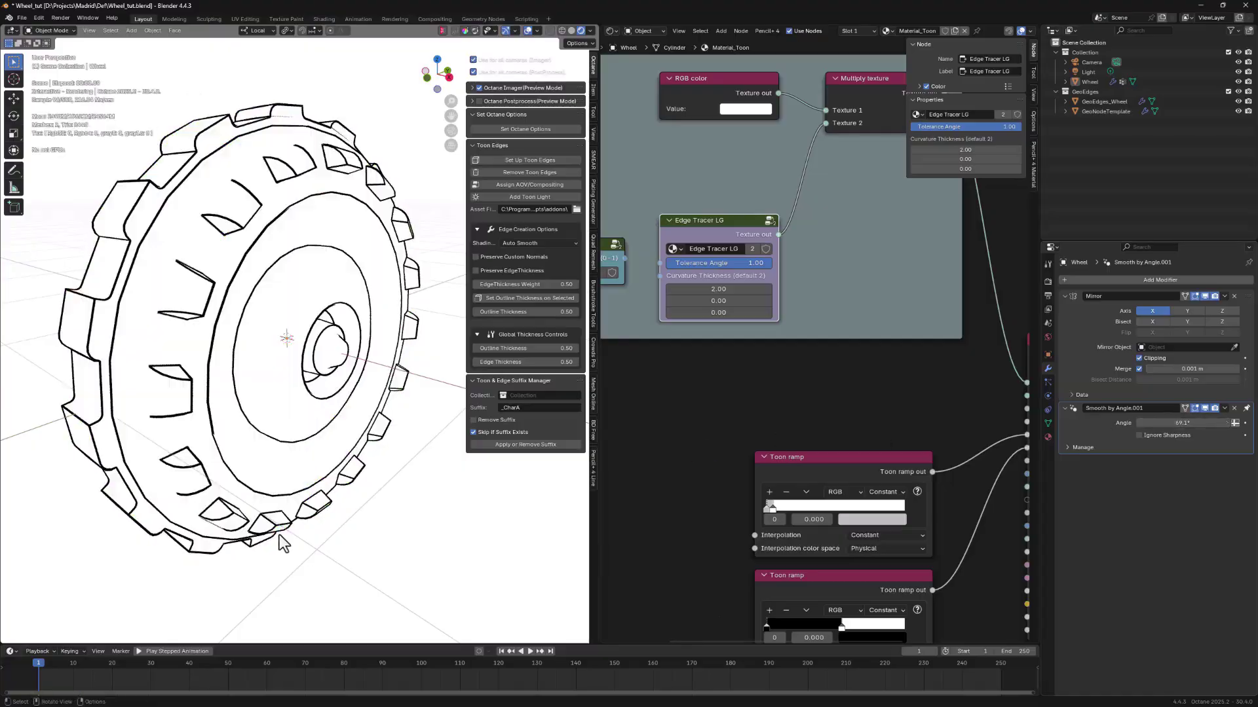
{"action": "middle_click_drag", "start_coordinate": [276, 540], "coordinate": [211, 309]}
{"action": "middle_click_drag", "start_coordinate": [331, 443], "coordinate": [210, 360]}
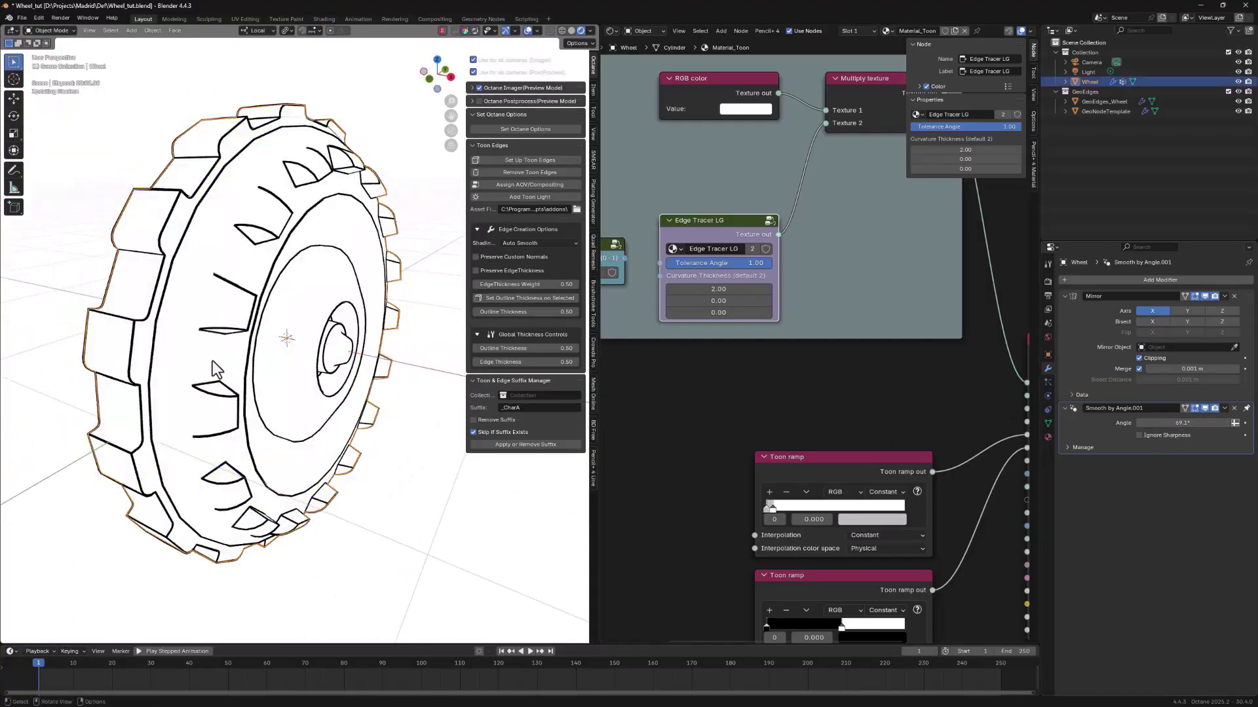
Mark the undrawn edge of one side tread block as sharp in Edit Mode, and return to Object Mode.
{"action": "left_click", "coordinate": [278, 367]}
{"action": "key", "text": "Tab"}
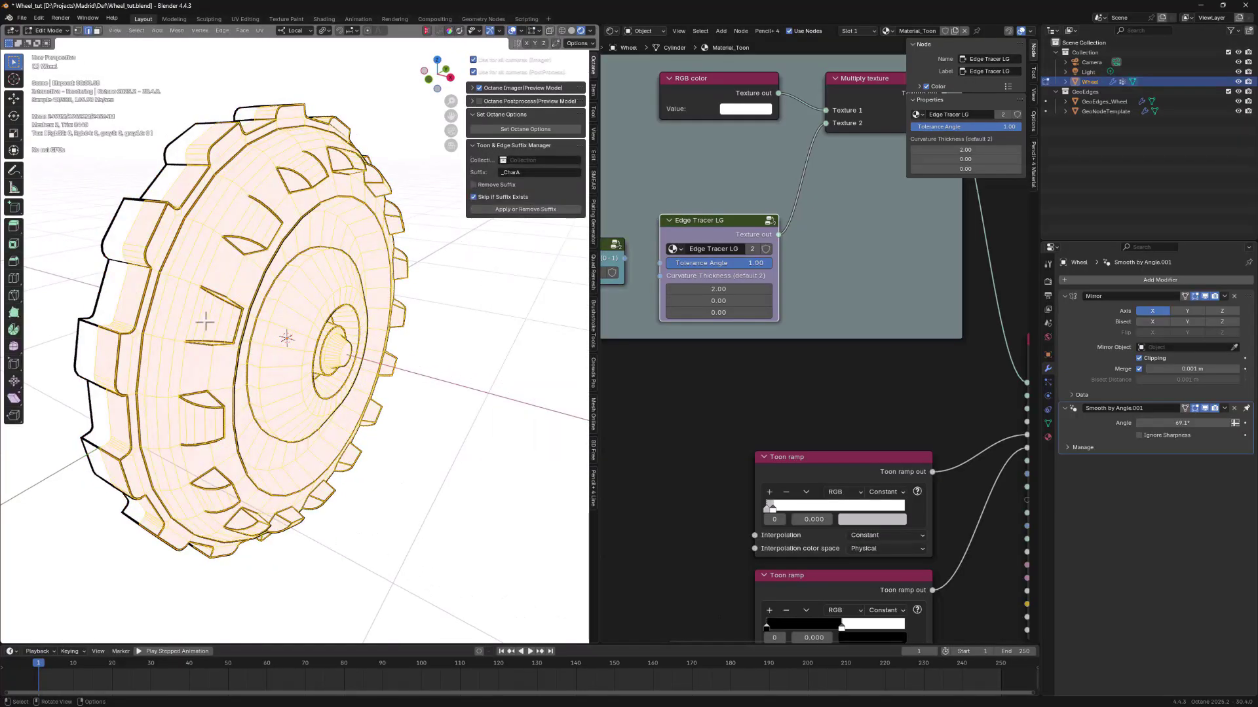
{"action": "key", "text": "alt+a"}
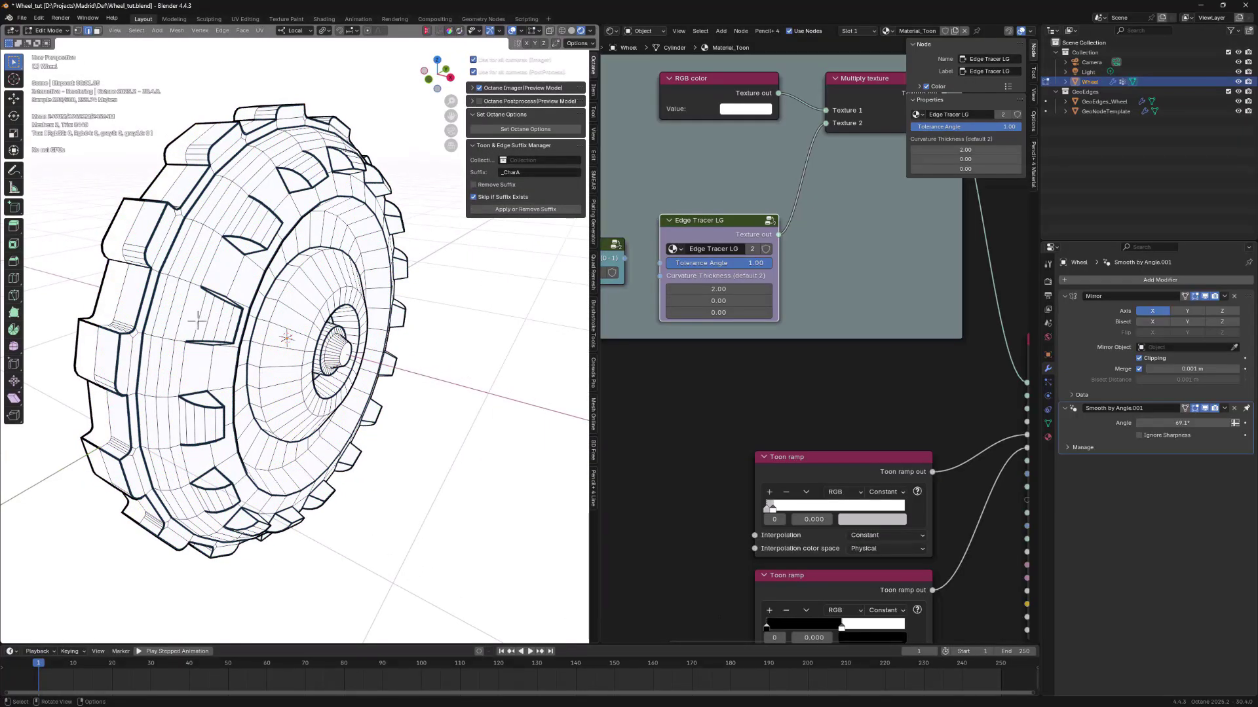
{"action": "right_click", "coordinate": [197, 321]}
{"action": "left_click", "coordinate": [169, 500]}
{"action": "key", "text": "Tab"}
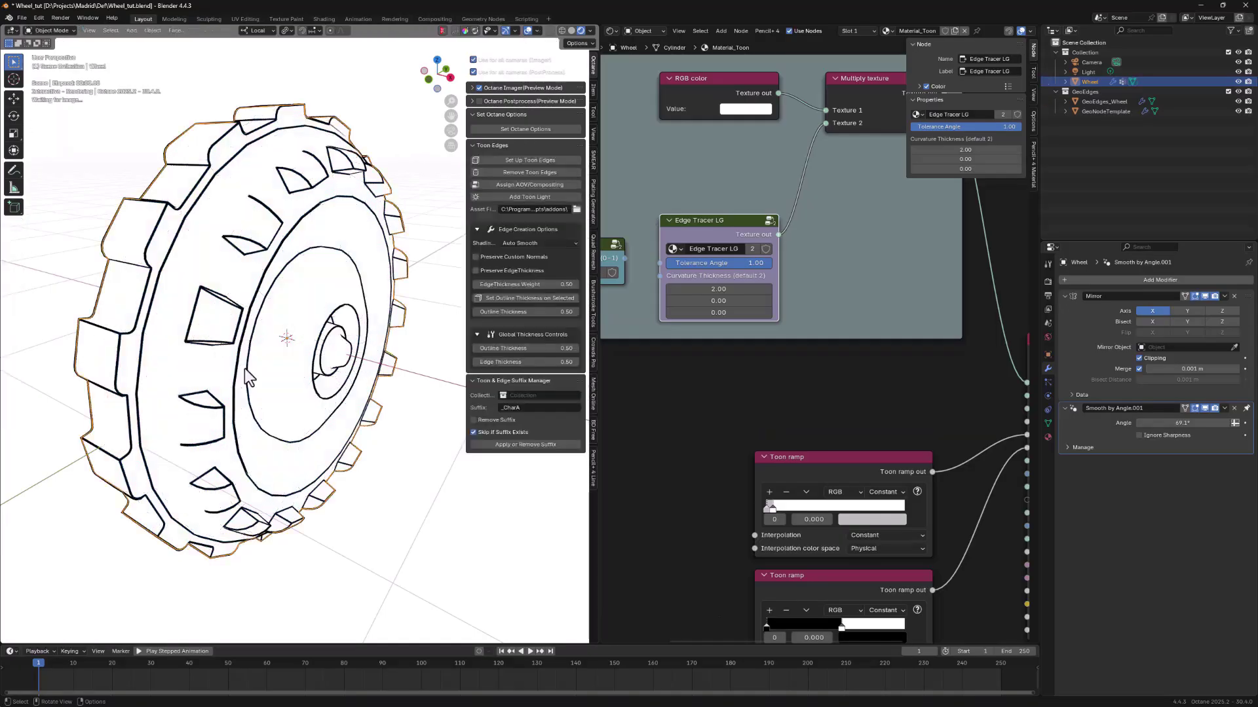
Switch Ignore Sharpness on and off again in the Smooth by Angle modifier.
{"action": "middle_click_drag", "start_coordinate": [253, 287], "coordinate": [247, 303]}
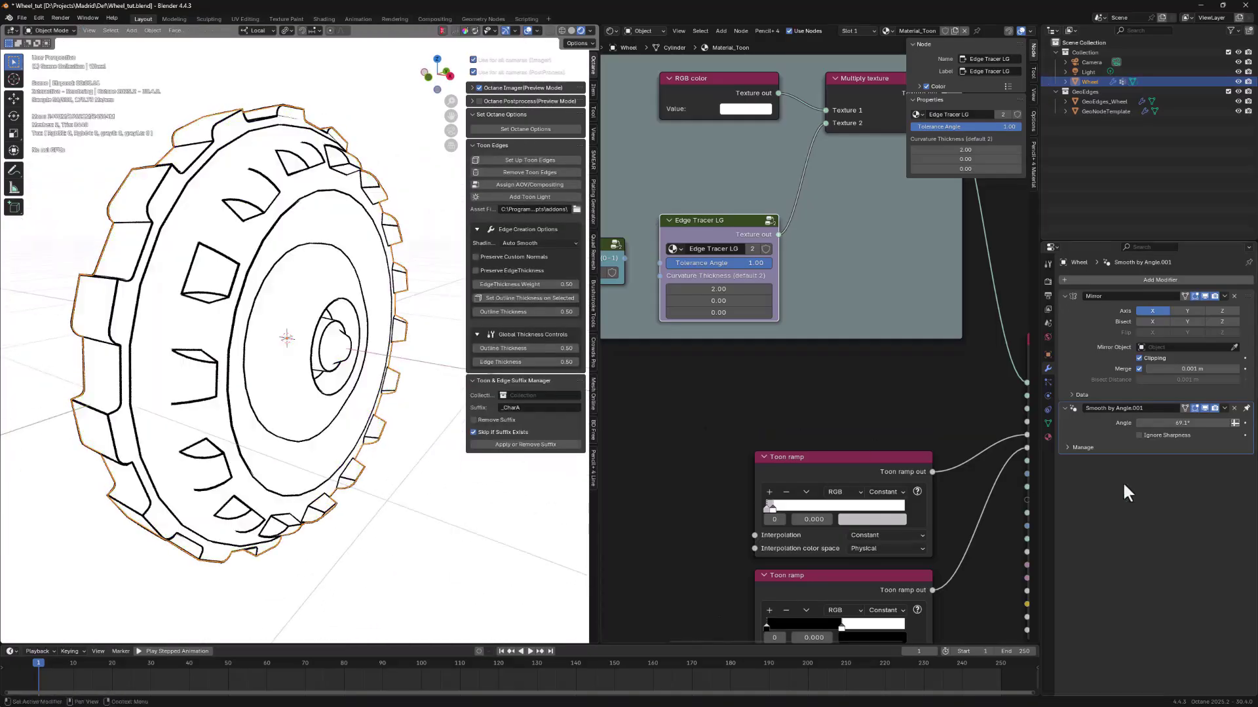
{"action": "left_click", "coordinate": [1140, 436]}
{"action": "left_click", "coordinate": [1138, 435]}
Mark the large circular edge loop on the wheel's inner disc as sharp and return to Object Mode.
{"action": "key", "text": "Tab"}
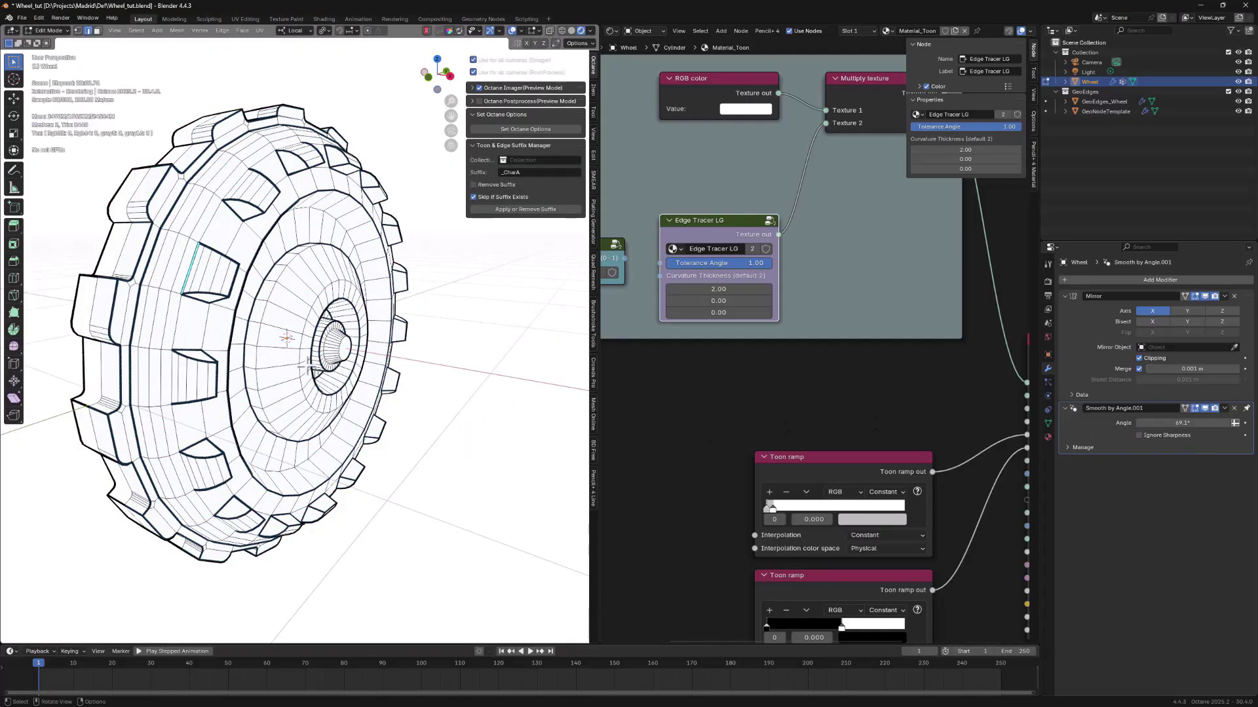
{"action": "left_click", "coordinate": [258, 402], "text": "alt"}
{"action": "right_click", "coordinate": [259, 404]}
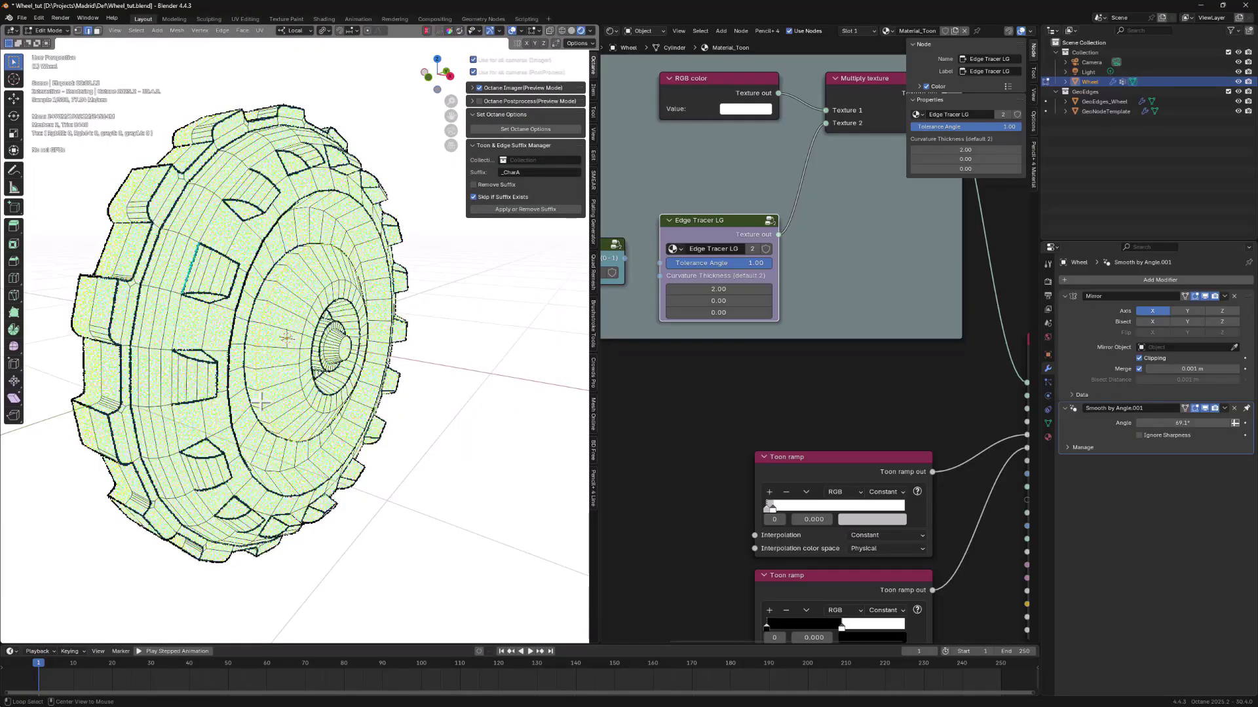
{"action": "left_click", "coordinate": [260, 413]}
{"action": "key", "text": "Tab"}
{"action": "middle_click_drag", "start_coordinate": [321, 402], "coordinate": [327, 391]}
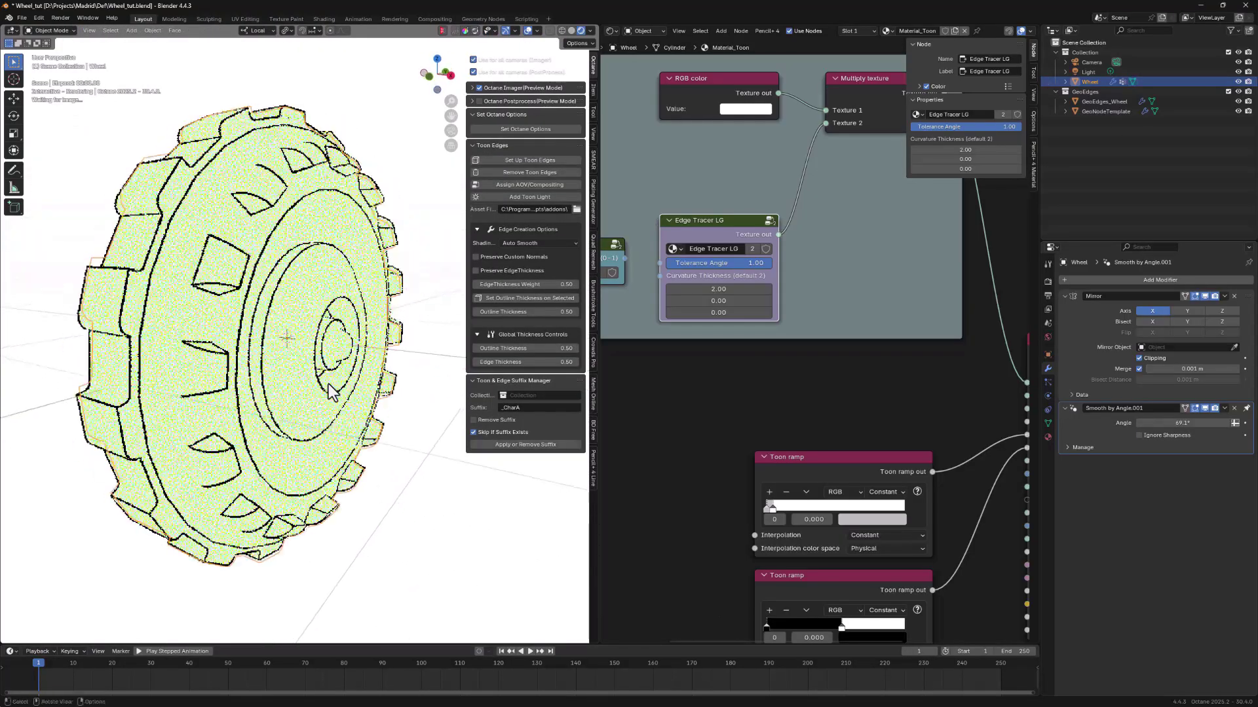
Mark the smaller circular edge loop around the wheel's hub as sharp and return to Object Mode.
{"action": "key", "text": "Tab"}
{"action": "left_click", "coordinate": [307, 364], "text": "alt"}
{"action": "right_click", "coordinate": [307, 364]}
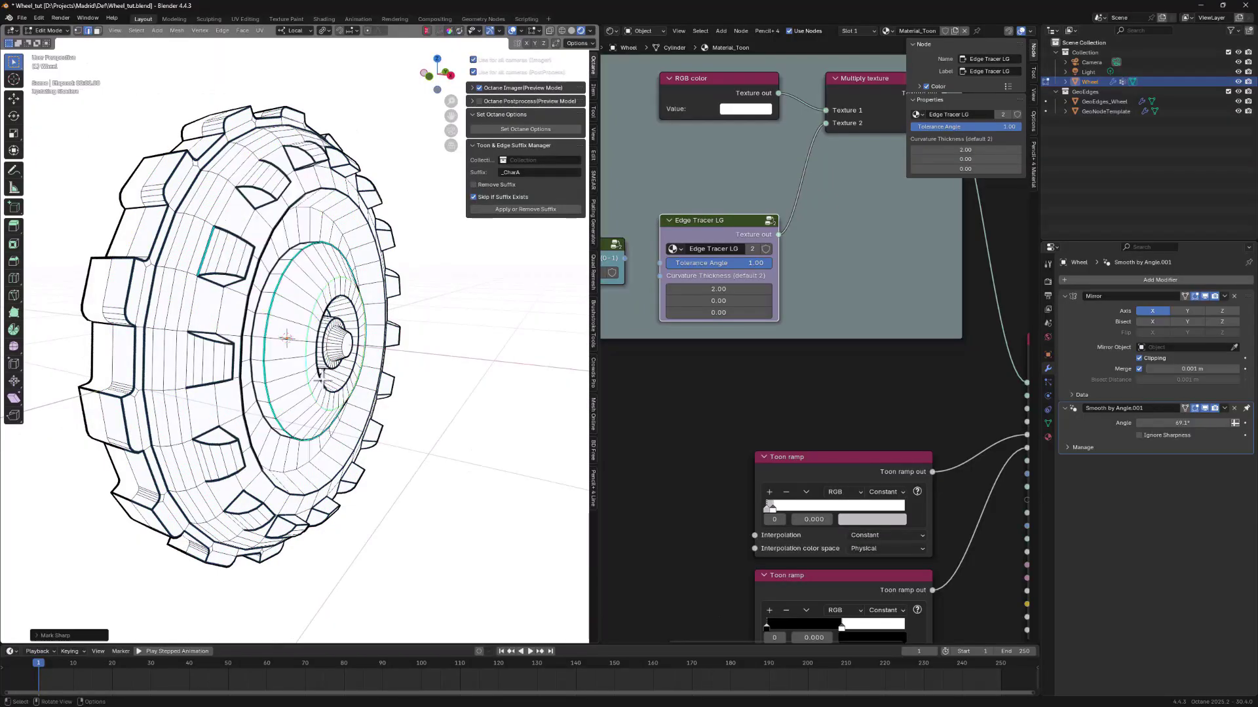
{"action": "left_click", "coordinate": [307, 366]}
{"action": "key", "text": "Tab"}
{"action": "mouse_move", "coordinate": [385, 449]}
{"action": "middle_mouse_down"}
{"action": "mouse_move", "coordinate": [353, 448]}
{"action": "mouse_move", "coordinate": [393, 458]}
{"action": "middle_mouse_up"}
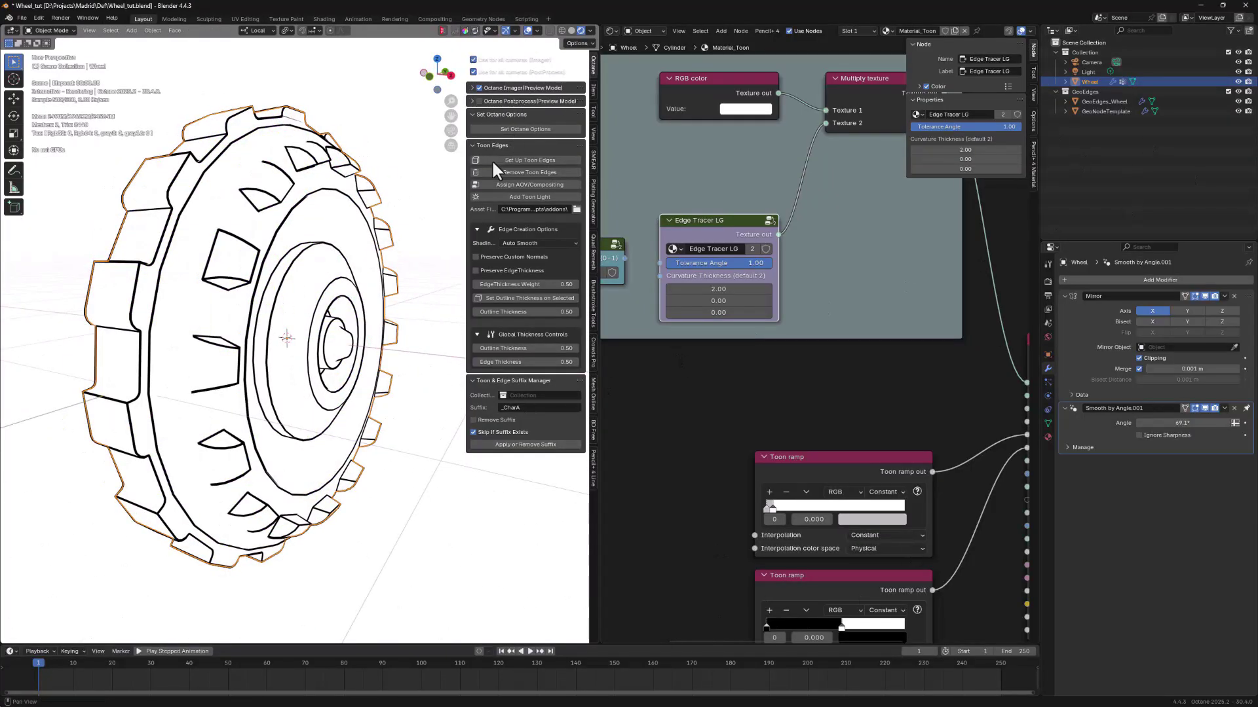
Run Set Up Toon Edges on the wheel again and clear the sharp marks from all its edges.
{"action": "left_click", "coordinate": [524, 160]}
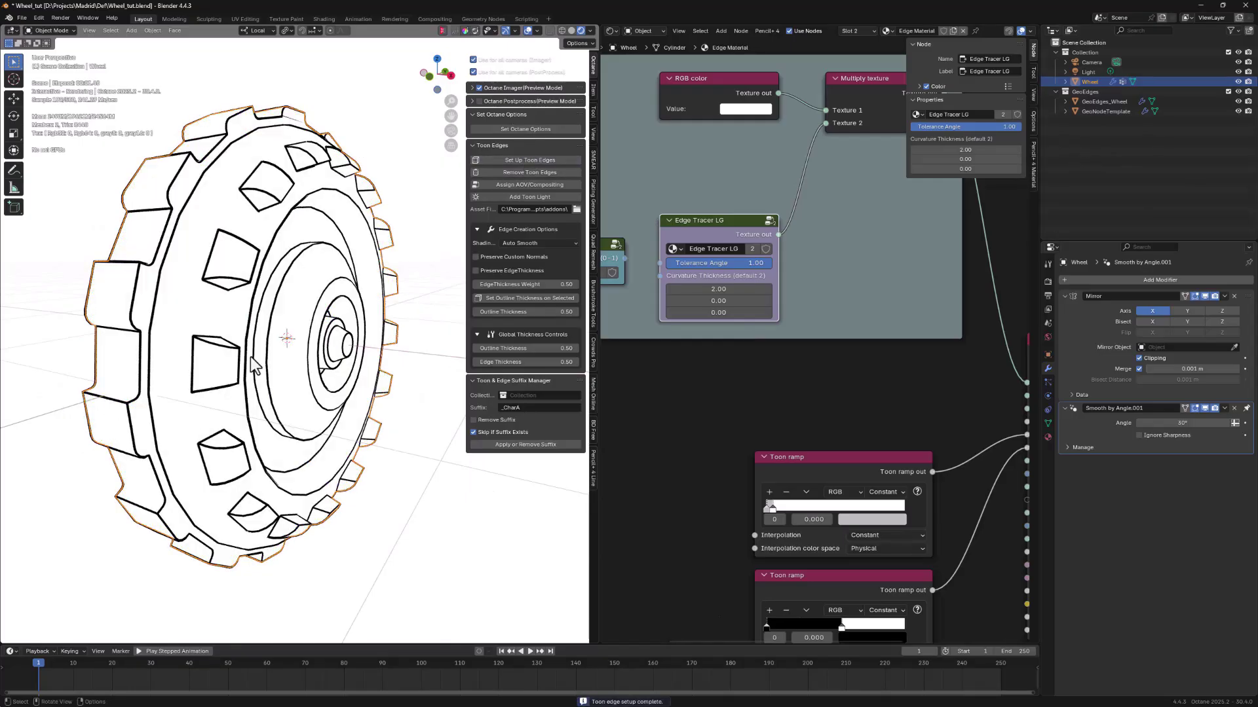
{"action": "key", "text": "Tab"}
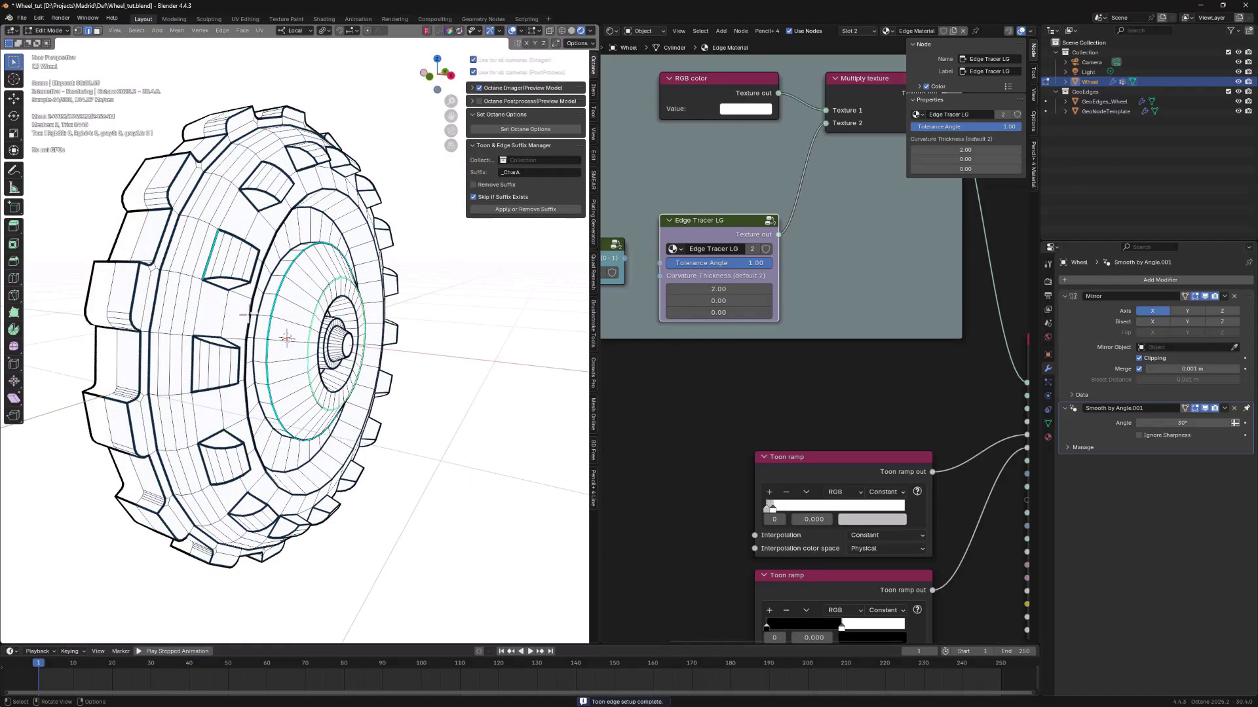
{"action": "key", "text": "a"}
{"action": "key", "text": "ctrl+e"}
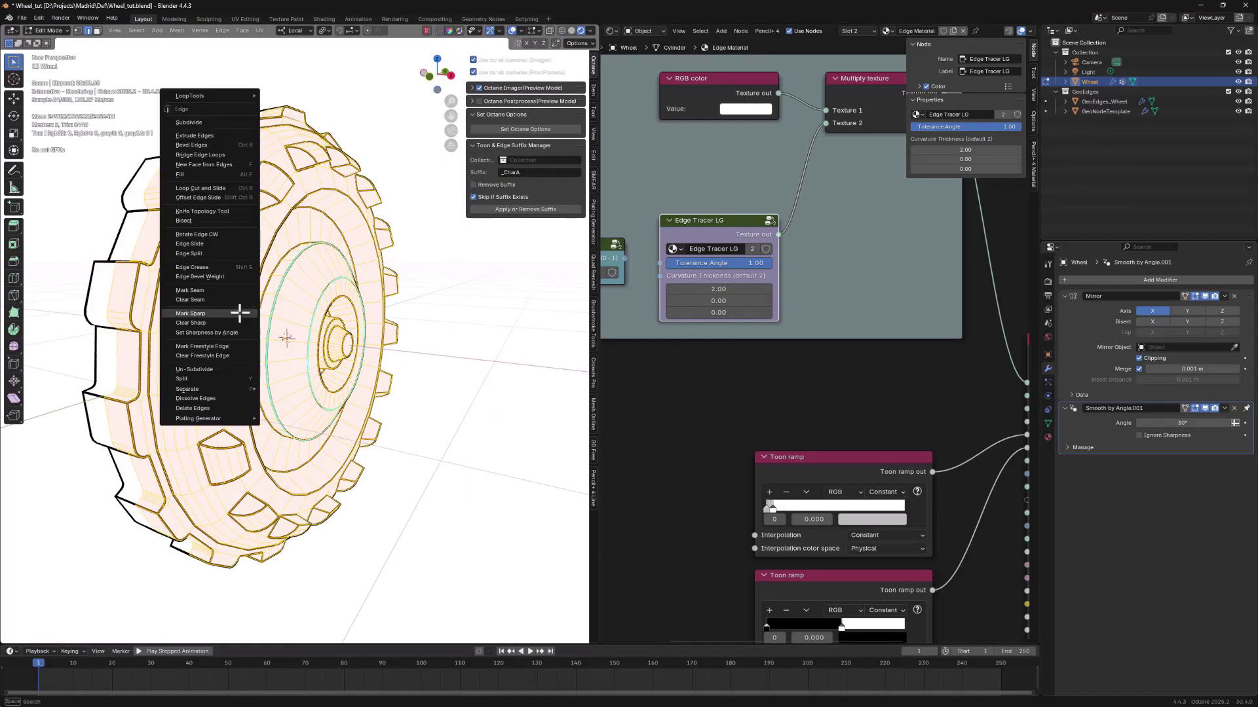
{"action": "left_click", "coordinate": [194, 322]}
{"action": "key", "text": "Tab"}
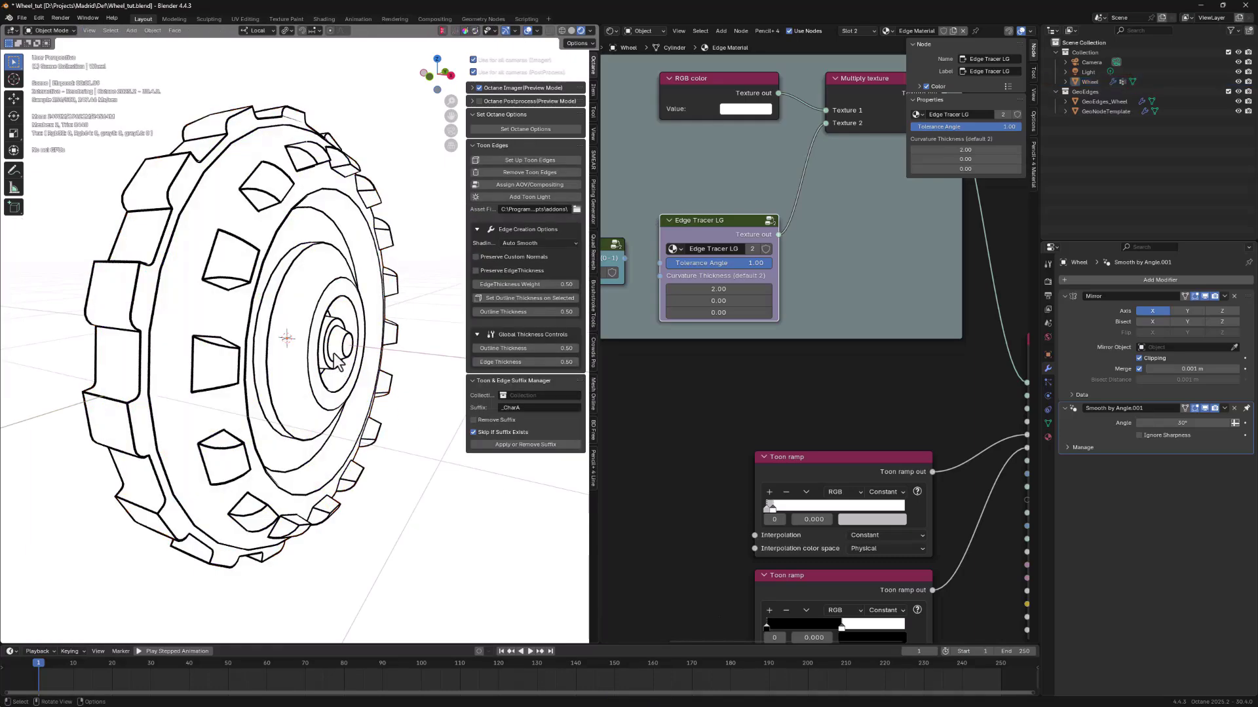
Try global Outline Thickness values of 1, 2 and 0.1, and set it back to 0.5.
{"action": "left_click", "coordinate": [527, 349]}
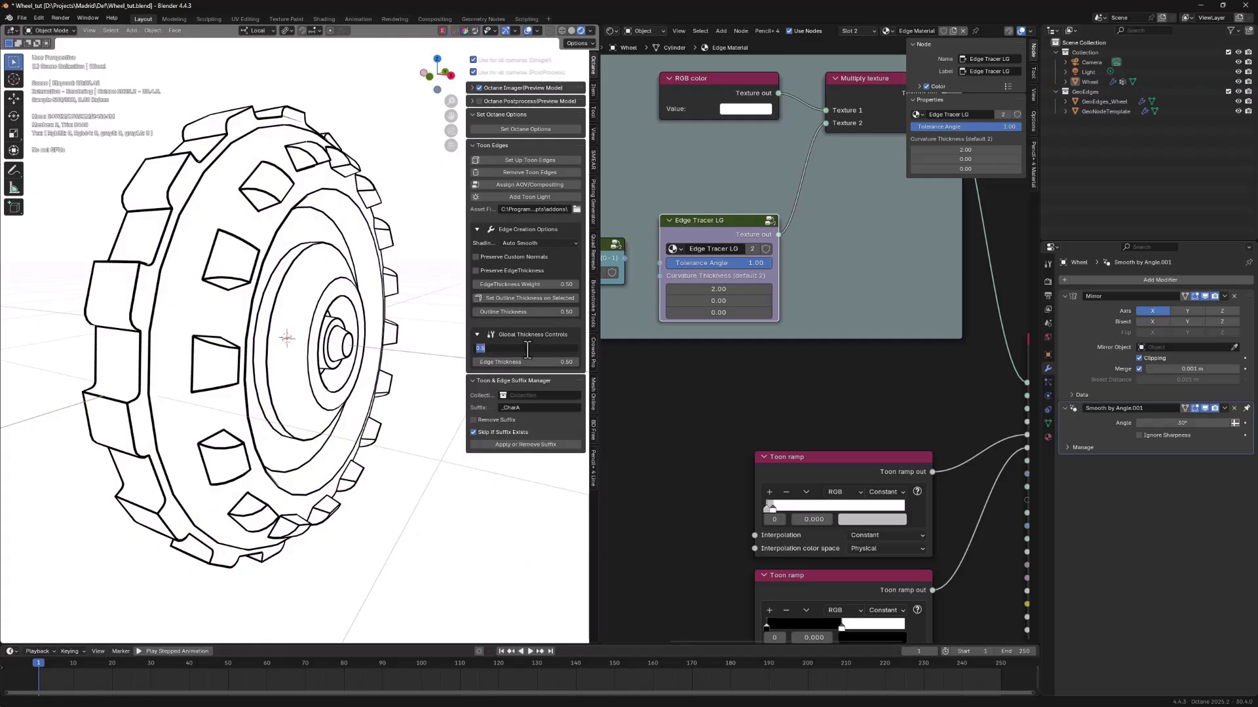
{"action": "type", "text": "1"}
{"action": "key", "text": "Return"}
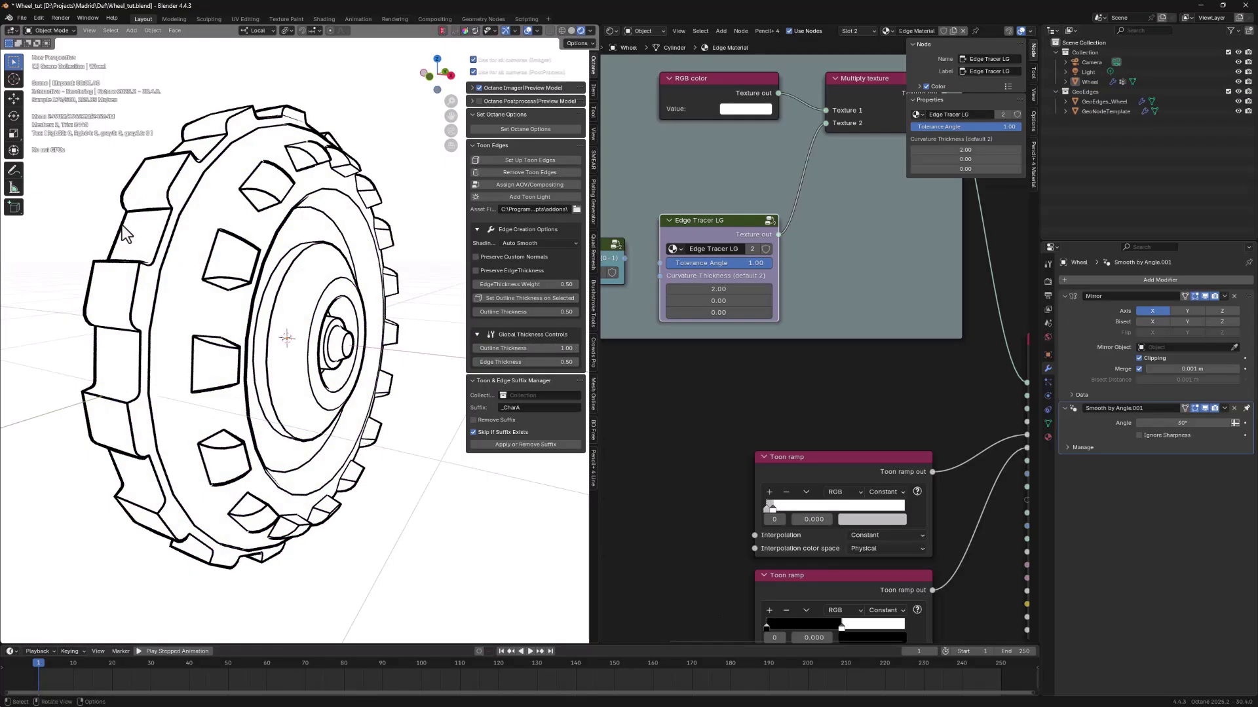
{"action": "left_click", "coordinate": [553, 349]}
{"action": "type", "text": "2"}
{"action": "key", "text": "Return"}
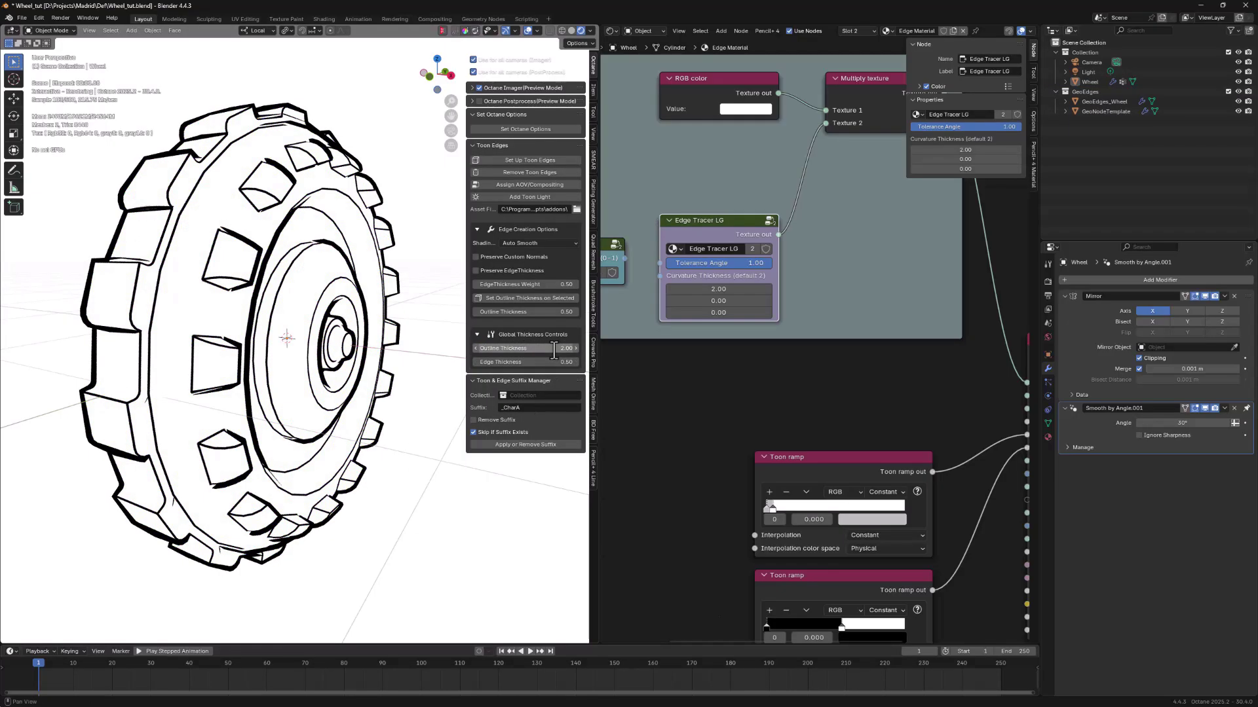
{"action": "left_click", "coordinate": [554, 349]}
{"action": "type", "text": "0.1"}
{"action": "key", "text": "Return"}
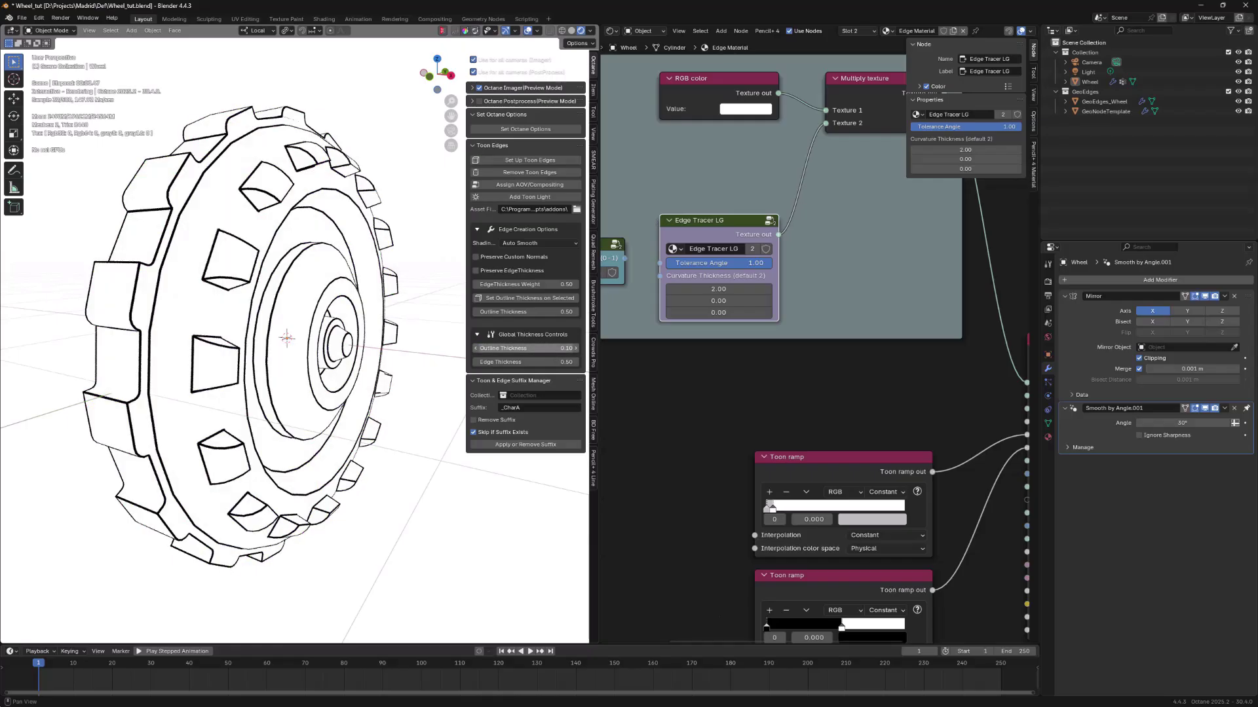
{"action": "left_click", "coordinate": [565, 348]}
{"action": "type", "text": "0.5"}
{"action": "key", "text": "Return"}
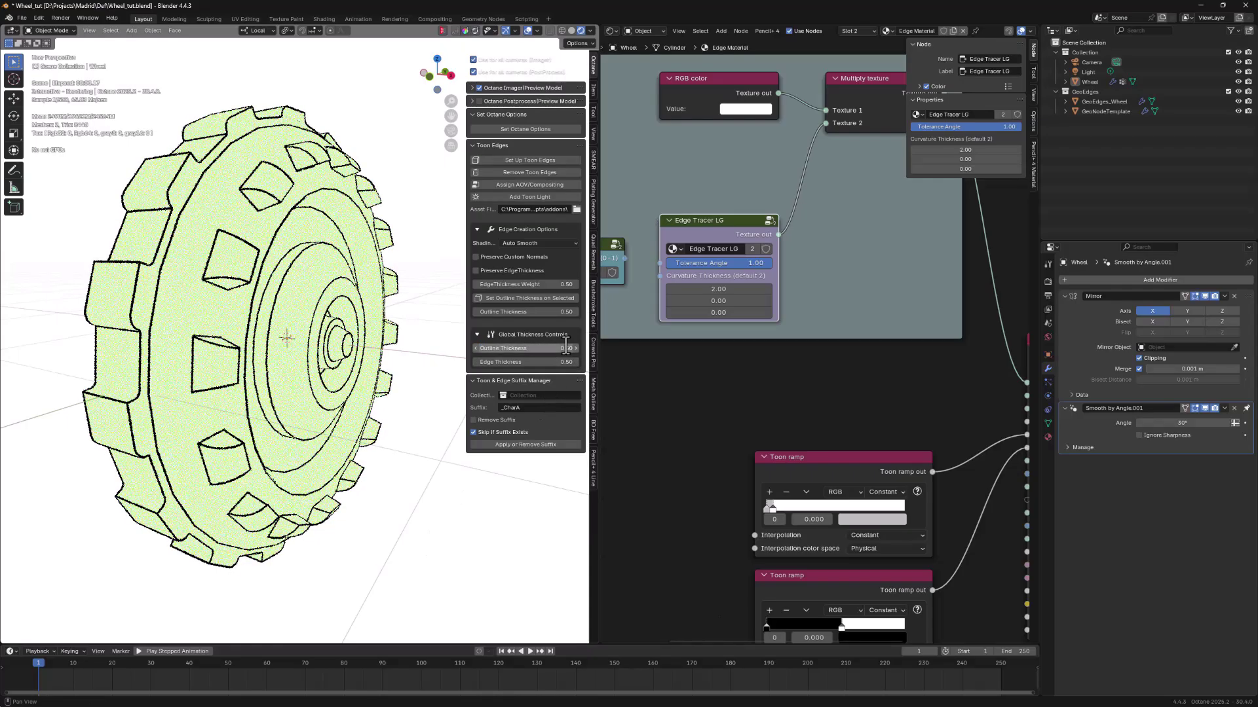
Try global Edge Thickness values of 0.25 and 0.1 on the wheel.
{"action": "left_click", "coordinate": [563, 361]}
{"action": "type", "text": "0.25"}
{"action": "key", "text": "Return"}
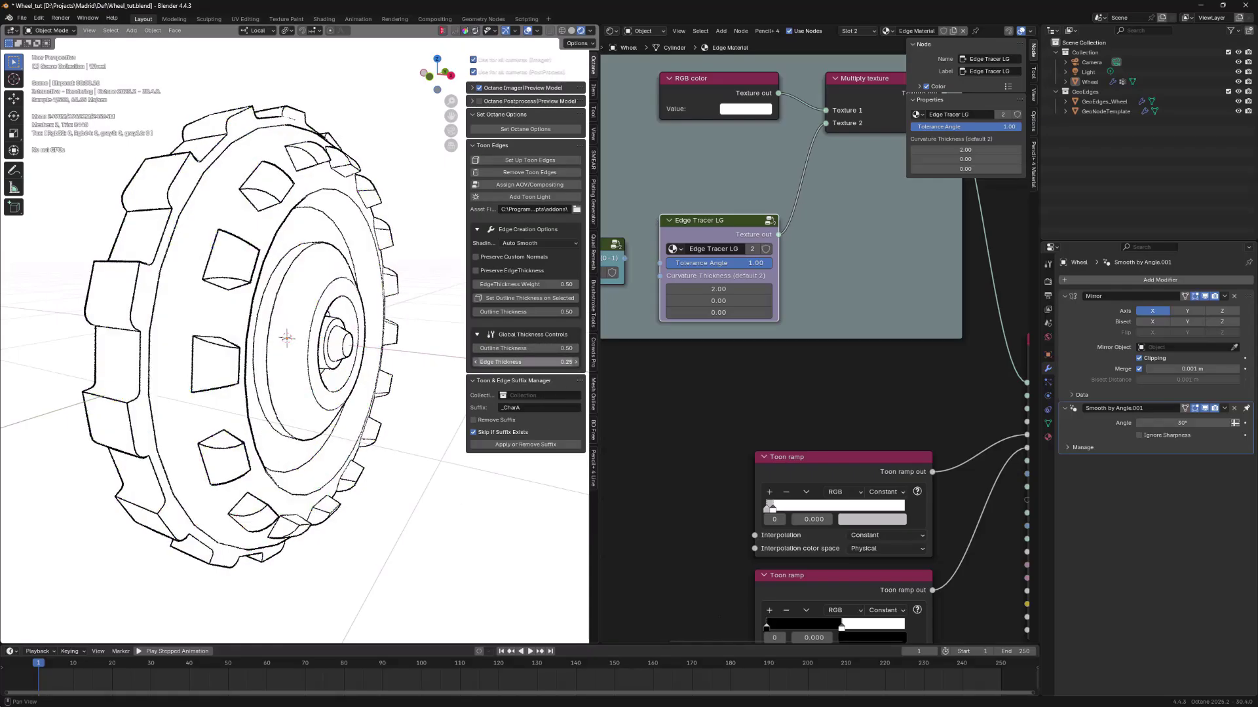
{"action": "left_click", "coordinate": [539, 362]}
{"action": "type", "text": "0.1"}
{"action": "key", "text": "Return"}
{"action": "middle_click_drag", "start_coordinate": [369, 397], "coordinate": [365, 435]}
Set the global Outline Thickness to 1.
{"action": "left_click", "coordinate": [548, 349]}
{"action": "type", "text": "1"}
{"action": "key", "text": "Return"}
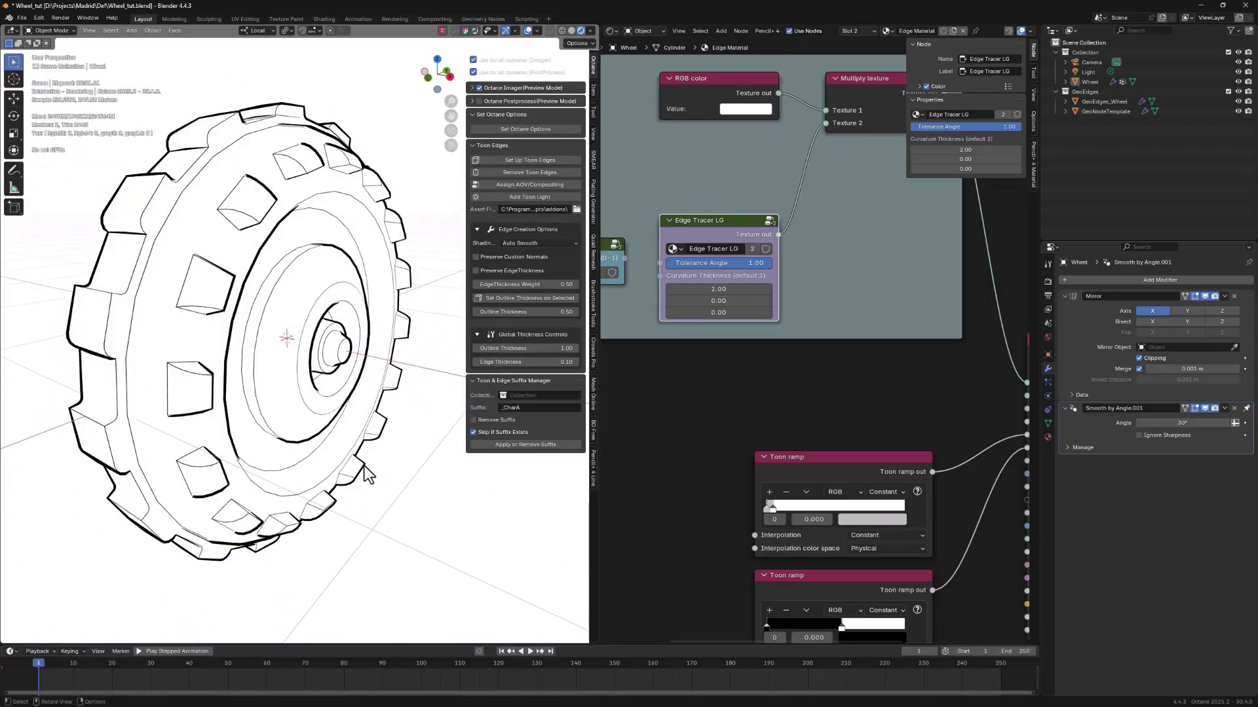
Set both the global Outline Thickness and Edge Thickness to 0.5.
{"action": "left_click_drag", "start_coordinate": [550, 348], "coordinate": [550, 361]}
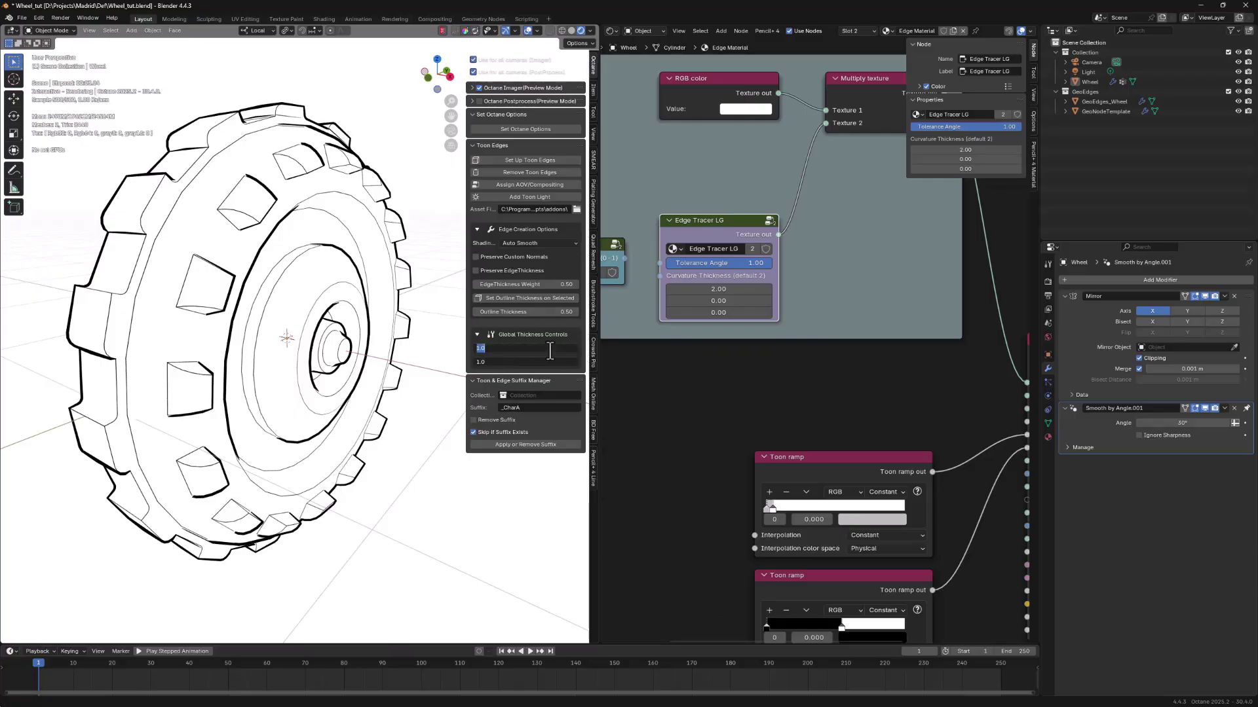
{"action": "type", "text": ".5"}
{"action": "key", "text": "Return"}
{"action": "middle_click_drag", "start_coordinate": [394, 532], "coordinate": [375, 496]}
{"action": "middle_click_drag", "start_coordinate": [306, 442], "coordinate": [364, 354]}
{"action": "scroll", "coordinate": [386, 371], "scroll_direction": "up", "scroll_amount": 4}
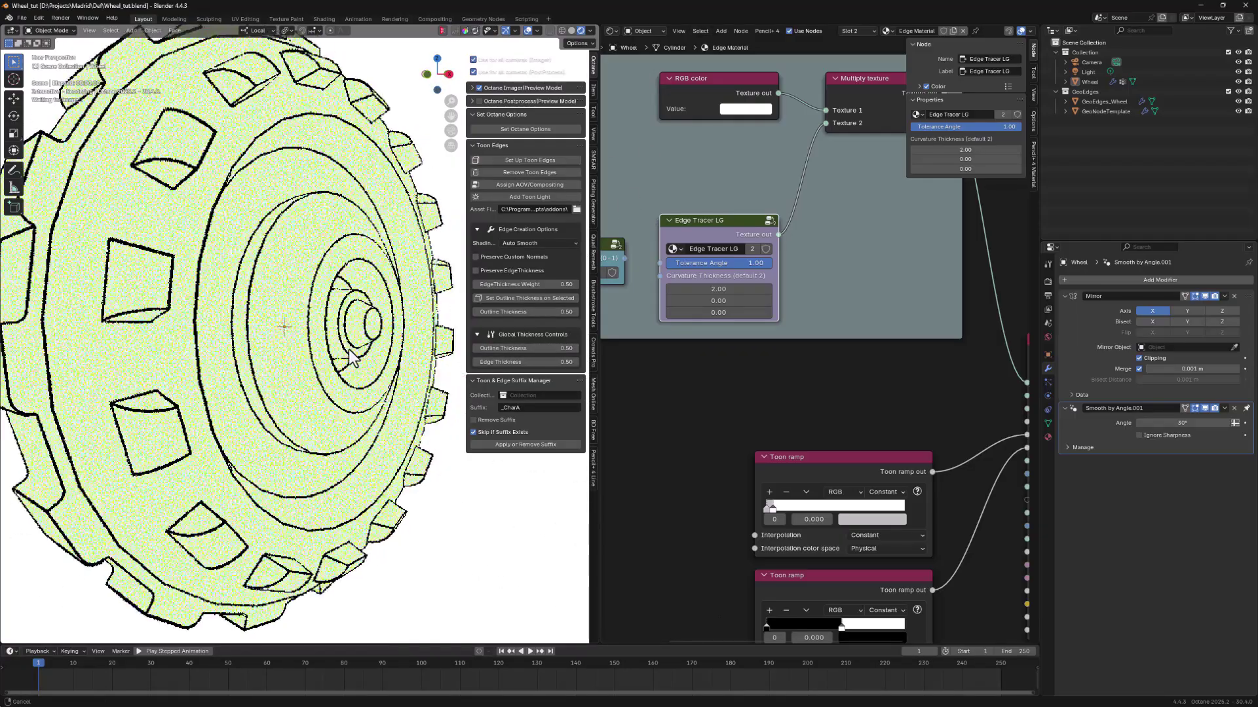
Inset the small round end face at the centre of the wheel hub and extrude it outward into a shaft.
{"action": "key", "text": "Tab"}
{"action": "middle_click_drag", "start_coordinate": [376, 344], "coordinate": [337, 327]}
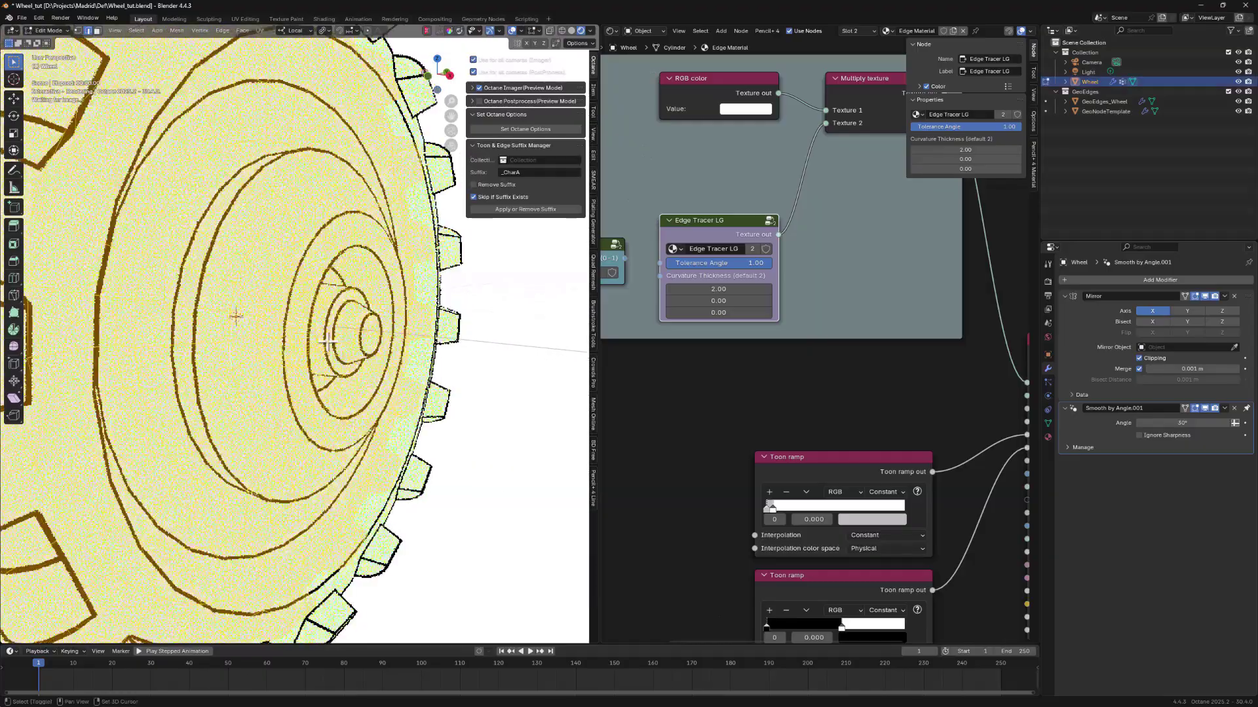
{"action": "left_click", "coordinate": [328, 327]}
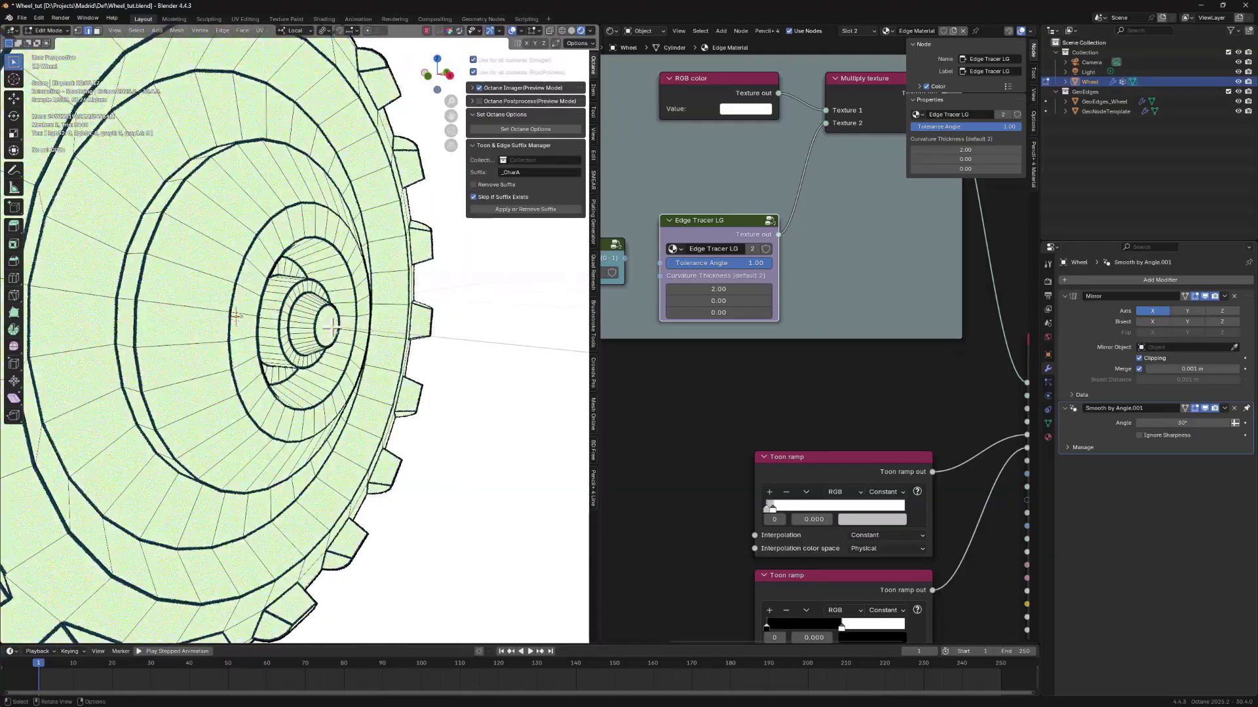
{"action": "key", "text": "i"}
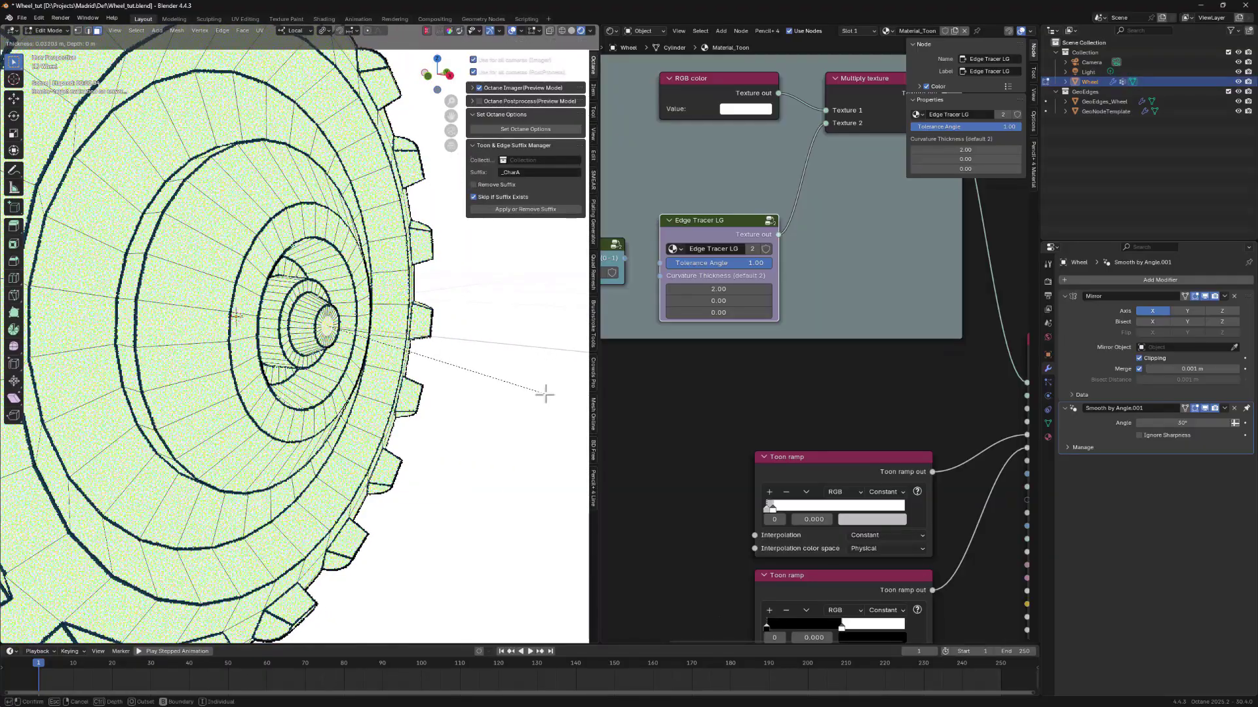
{"action": "left_click", "coordinate": [549, 394]}
{"action": "key", "text": "e"}
{"action": "left_click", "coordinate": [569, 394]}
Inset the shaft's end face and extrude a thinner shaft section outward, then return to Object Mode.
{"action": "scroll", "coordinate": [485, 432], "scroll_direction": "up", "scroll_amount": 4}
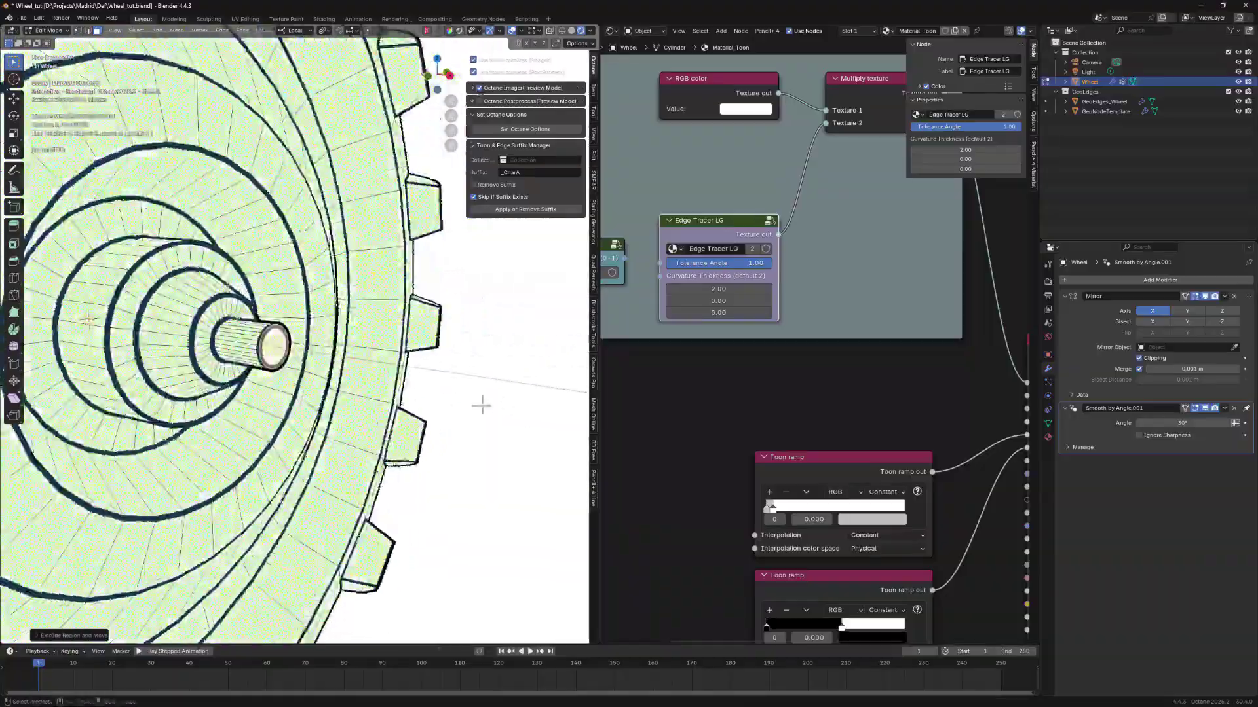
{"action": "key", "text": "i"}
{"action": "left_click", "coordinate": [495, 401]}
{"action": "key", "text": "e"}
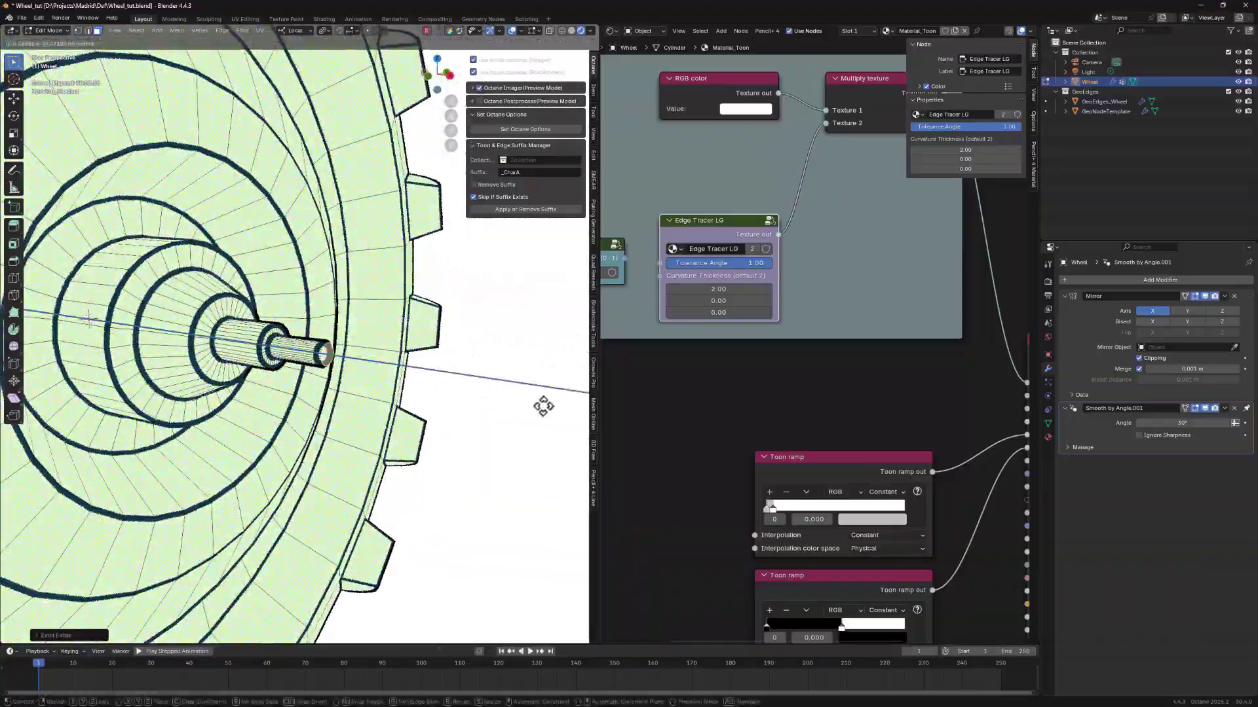
{"action": "left_click", "coordinate": [528, 404]}
{"action": "key", "text": "Tab"}
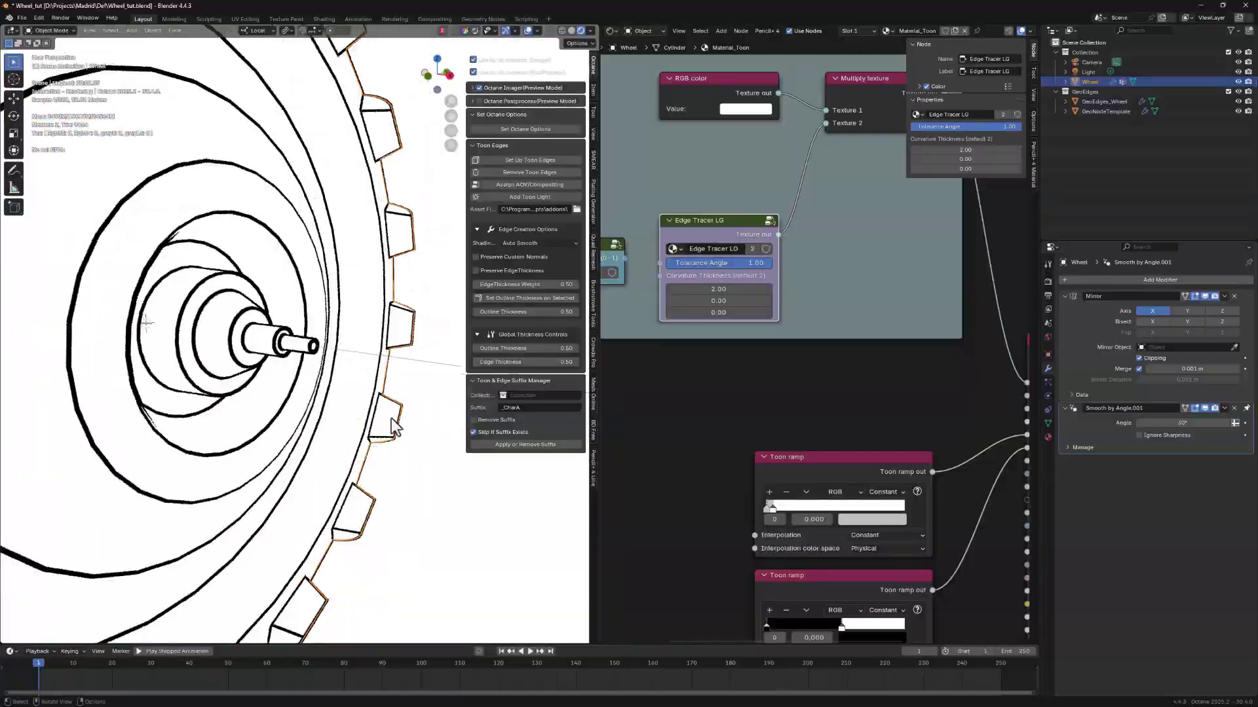
{"action": "middle_click_drag", "start_coordinate": [269, 372], "coordinate": [309, 375]}
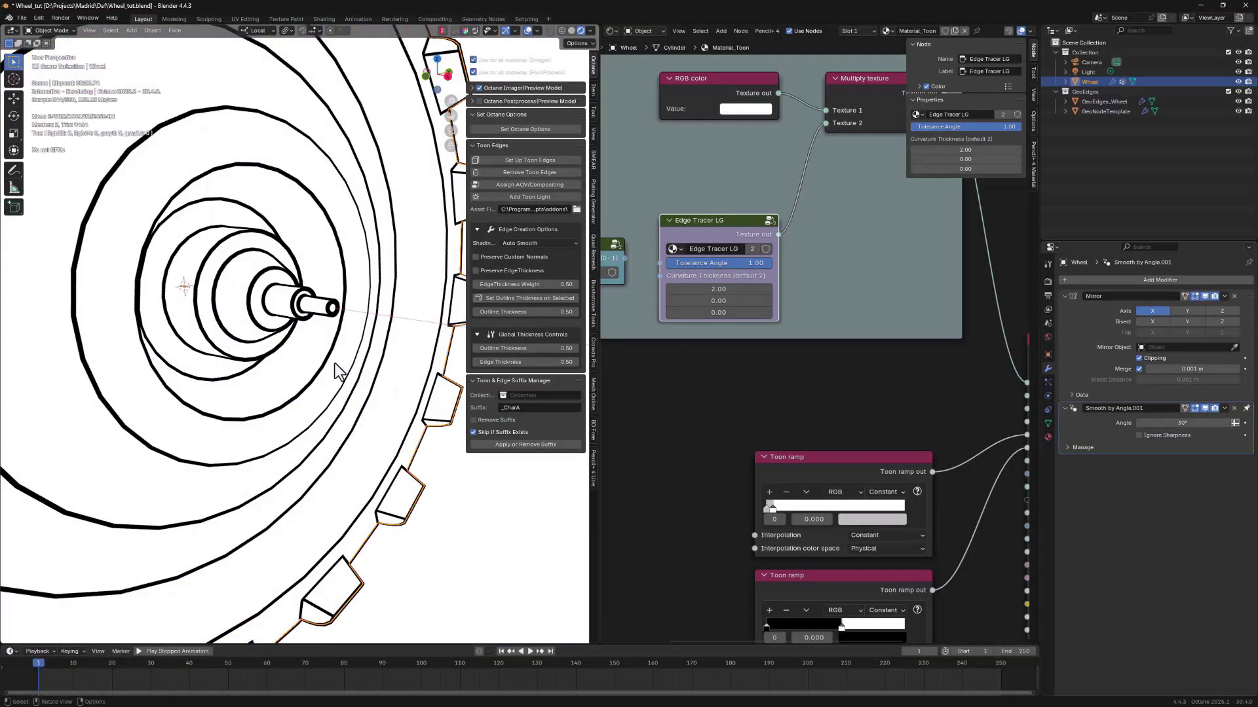
In the wheel's EdgeThickness vertex group, assign a weight of 0.206 to the edge loops where the thin shaft section starts.
{"action": "key", "text": "Tab"}
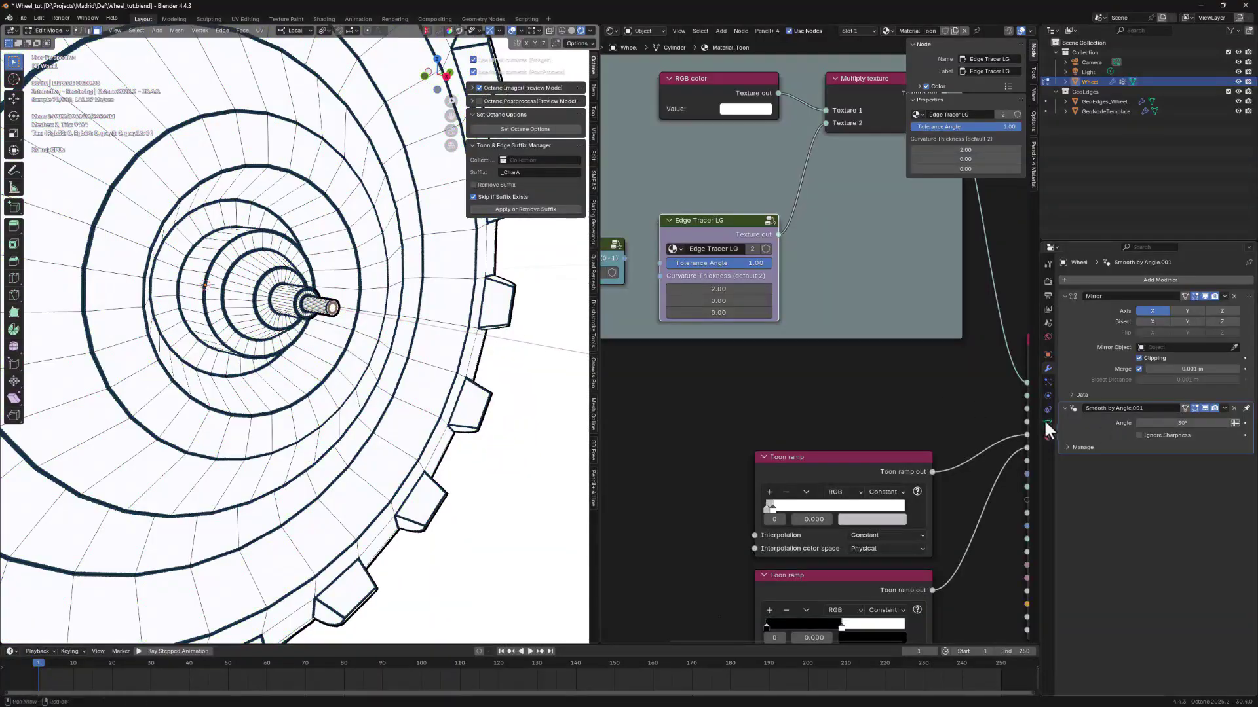
{"action": "left_click", "coordinate": [1048, 423]}
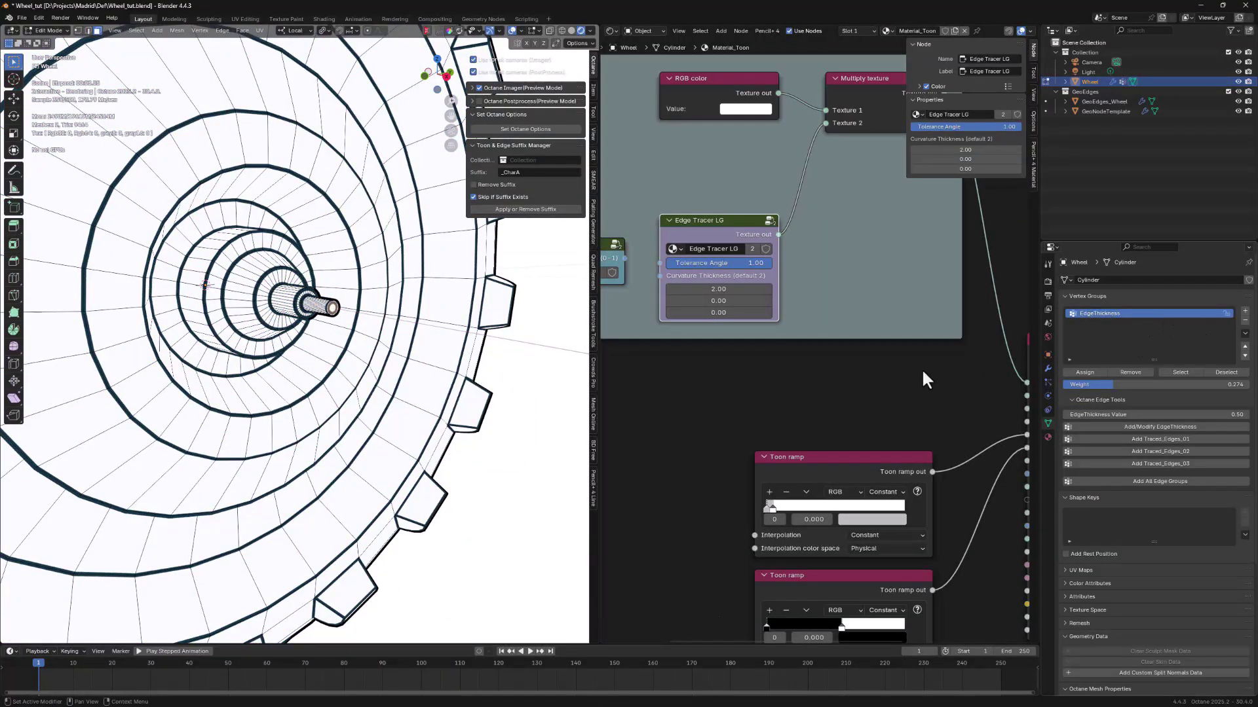
{"action": "middle_click_drag", "start_coordinate": [360, 329], "coordinate": [350, 325]}
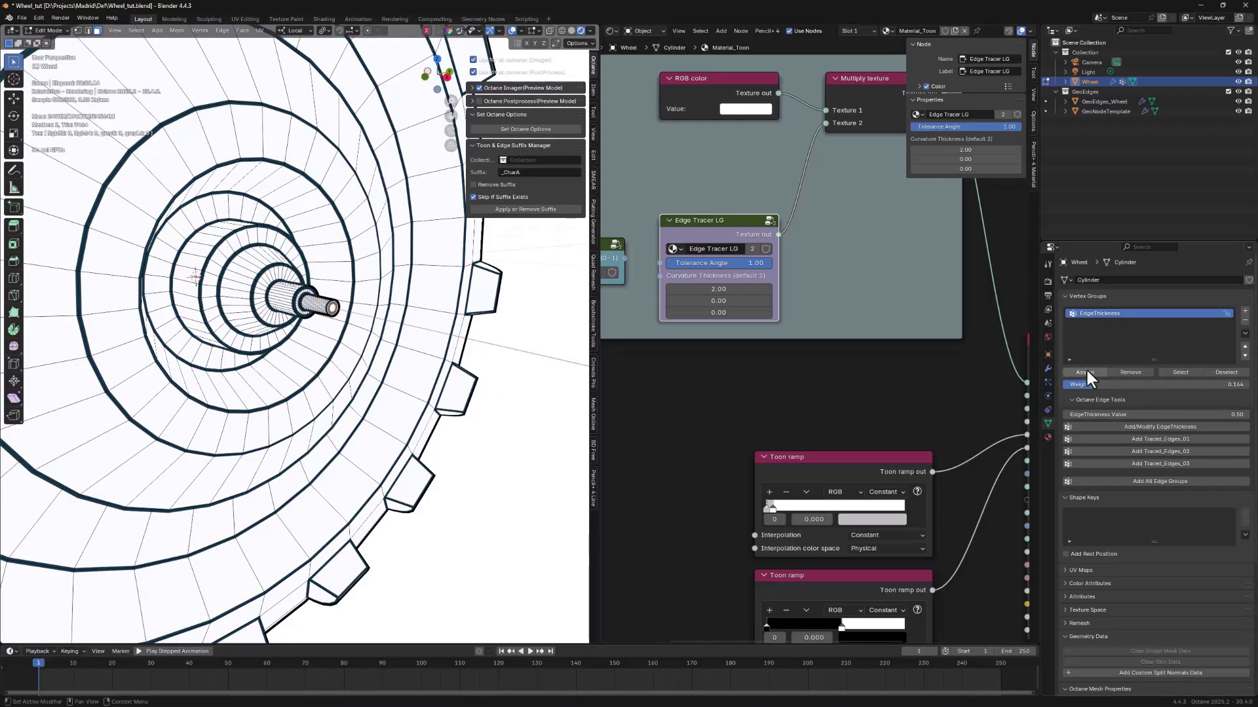
{"action": "key", "text": "Tab"}
{"action": "scroll", "coordinate": [384, 359], "scroll_direction": "up", "scroll_amount": 5}
{"action": "scroll", "coordinate": [384, 359], "scroll_direction": "down", "scroll_amount": 5}
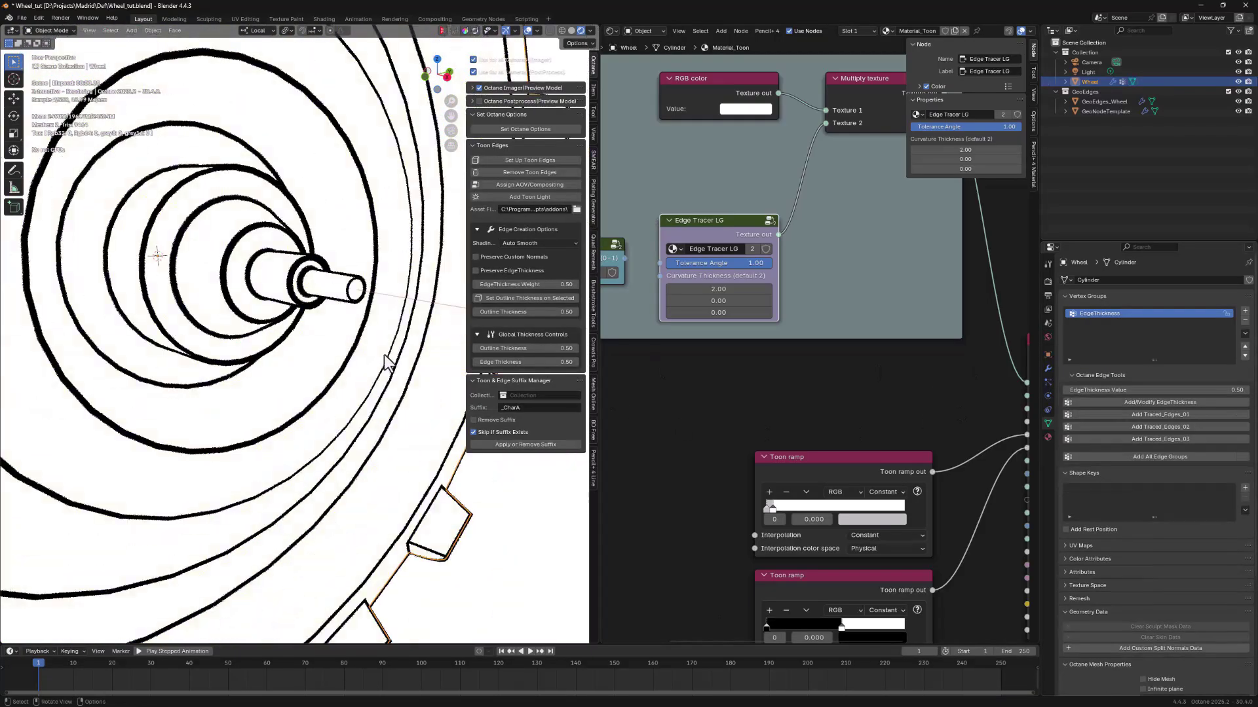
{"action": "key", "text": "Tab"}
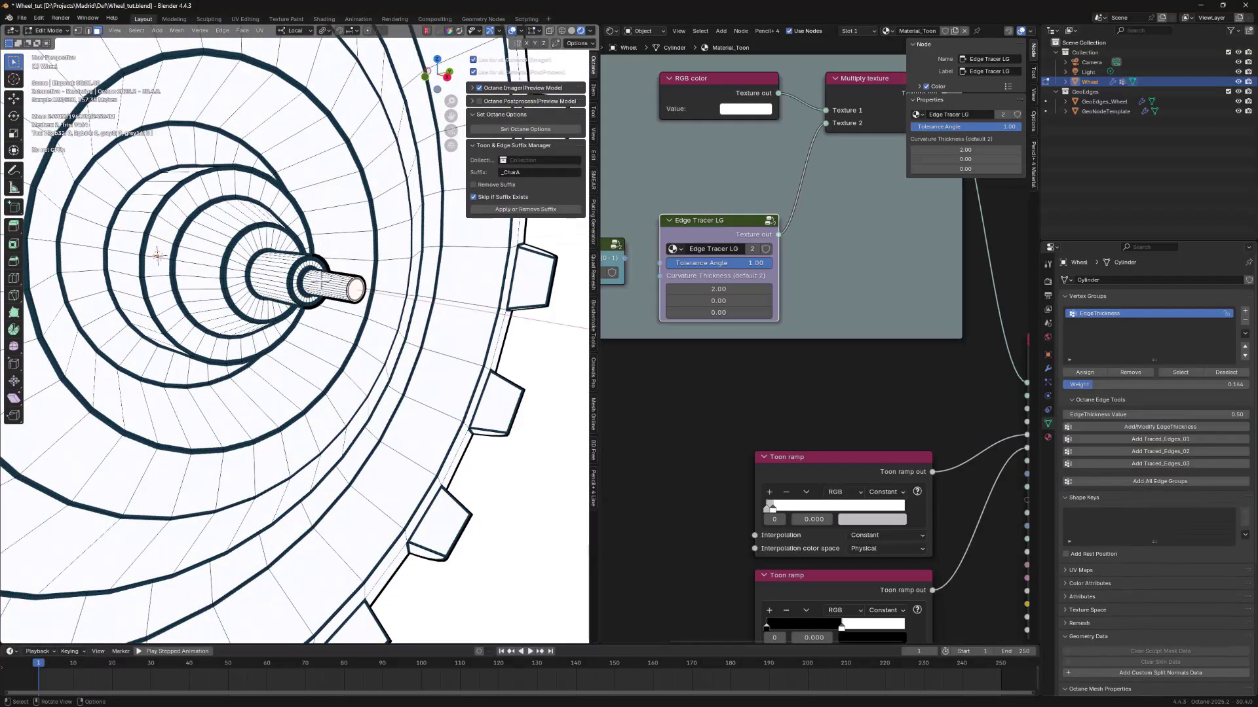
{"action": "left_click", "coordinate": [289, 288], "text": "alt"}
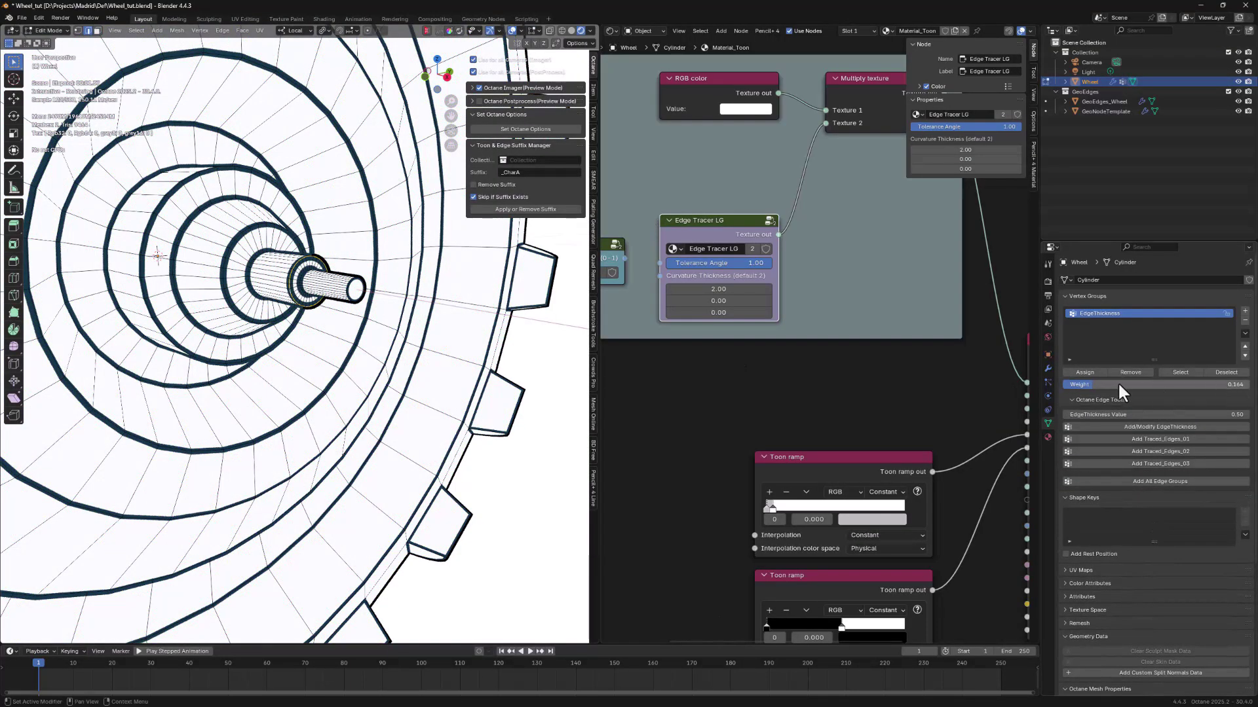
{"action": "left_click_drag", "start_coordinate": [1090, 379], "coordinate": [1099, 383]}
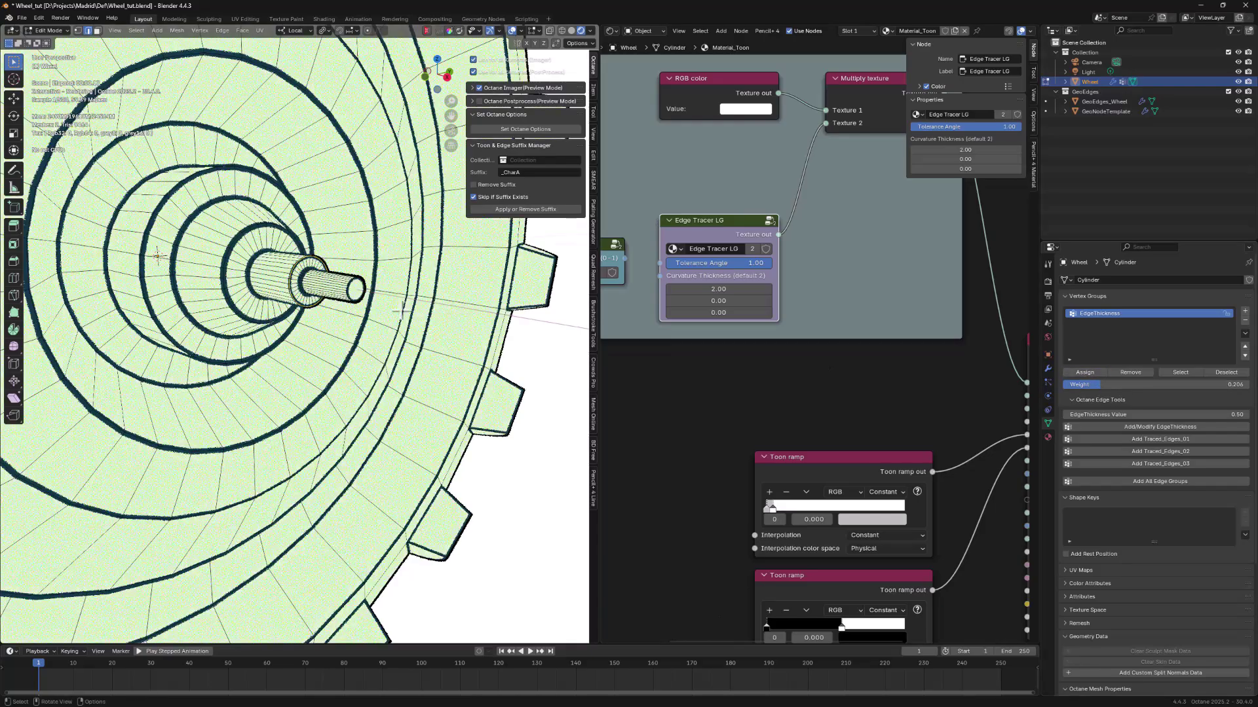
{"action": "scroll", "coordinate": [319, 290], "scroll_direction": "up", "scroll_amount": 3}
{"action": "left_click", "coordinate": [303, 243], "text": "alt"}
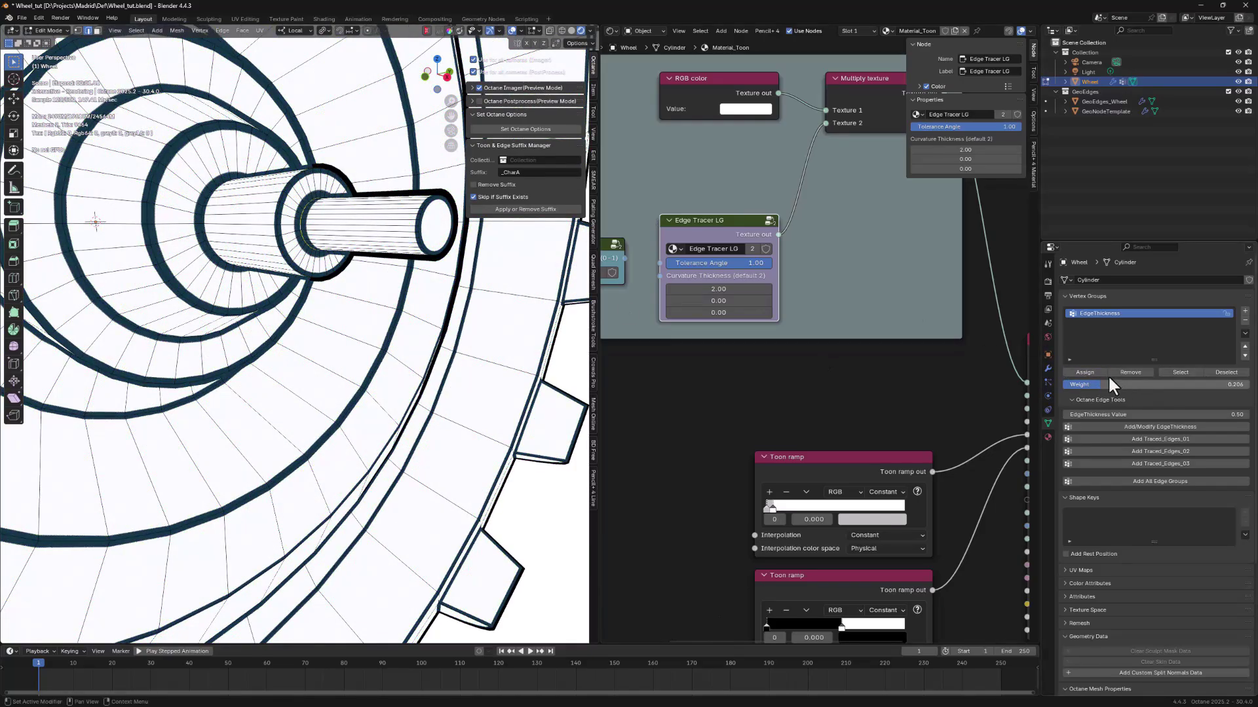
{"action": "key", "text": "Tab"}
{"action": "scroll", "coordinate": [326, 362], "scroll_direction": "down", "scroll_amount": 3}
Assign an EdgeThickness weight of 0.269 to the edge loops at the shaft's base and around the hub rings.
{"action": "middle_click_drag", "start_coordinate": [326, 362], "coordinate": [353, 393]}
{"action": "key", "text": "Tab"}
{"action": "scroll", "coordinate": [340, 228], "scroll_direction": "up", "scroll_amount": 3}
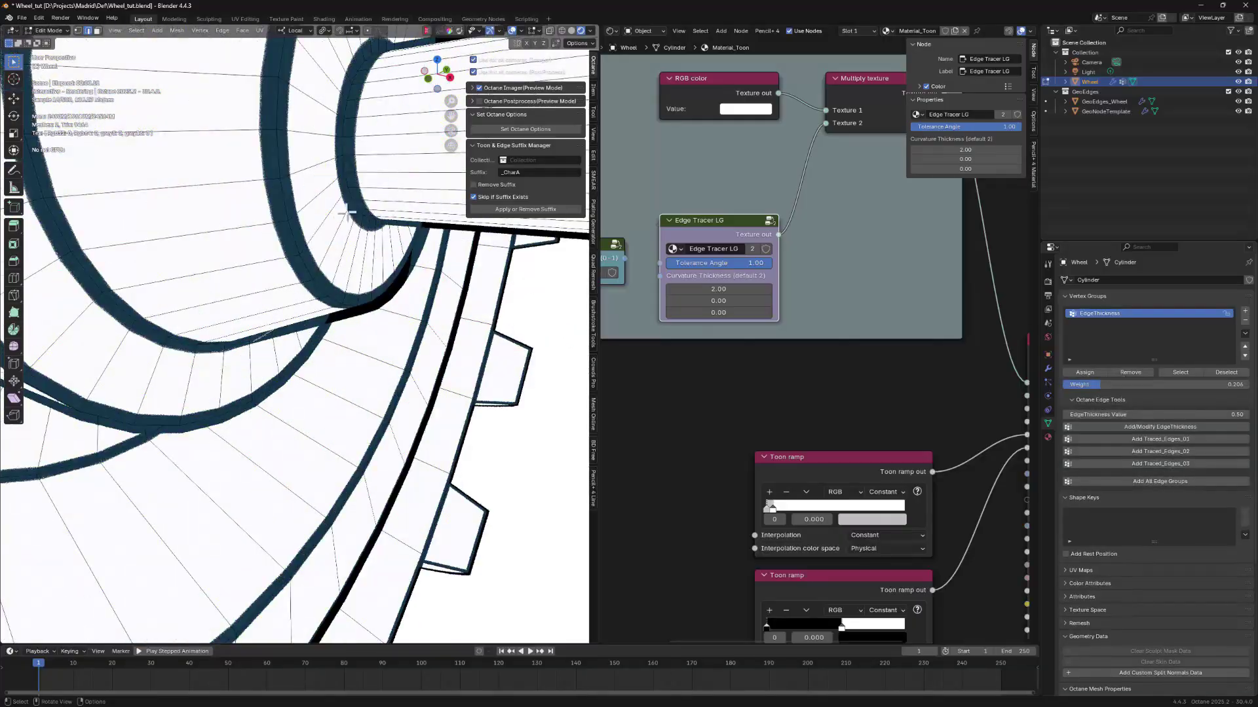
{"action": "left_click", "coordinate": [364, 211], "text": "alt"}
{"action": "middle_click_drag", "start_coordinate": [421, 323], "coordinate": [378, 364], "text": "shift"}
{"action": "left_click_drag", "start_coordinate": [1098, 382], "coordinate": [1111, 381]}
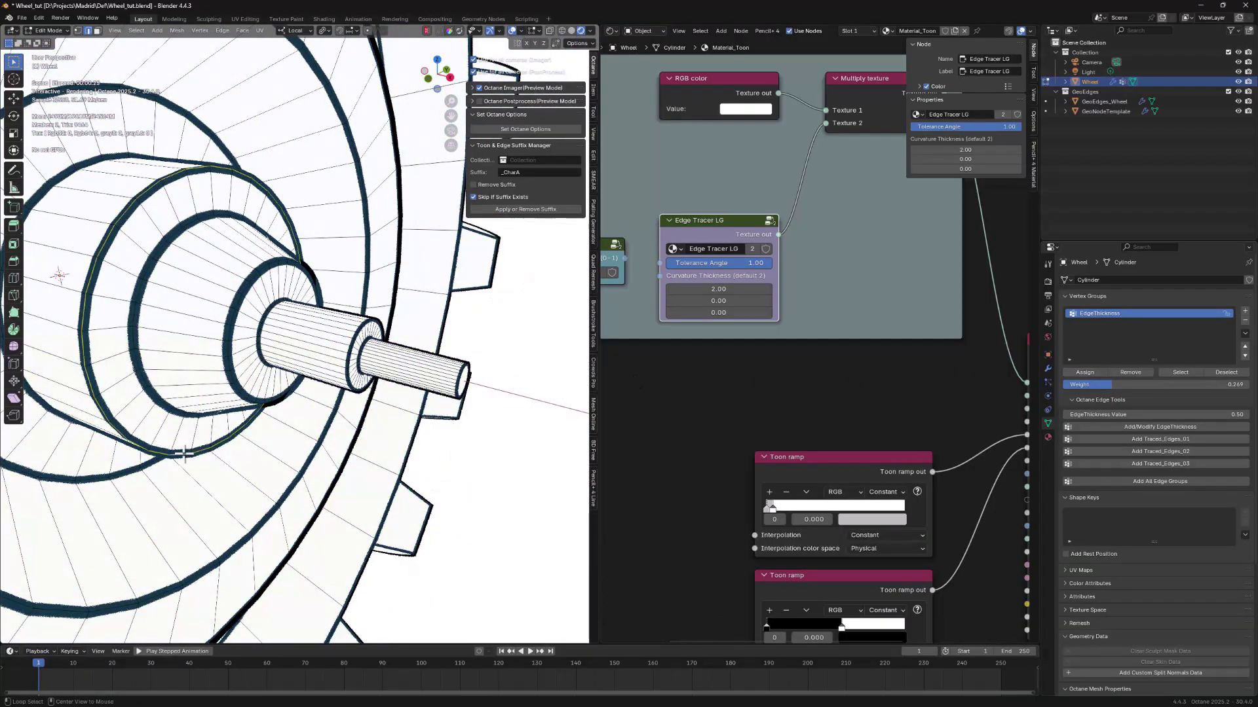
{"action": "left_click", "coordinate": [1087, 372]}
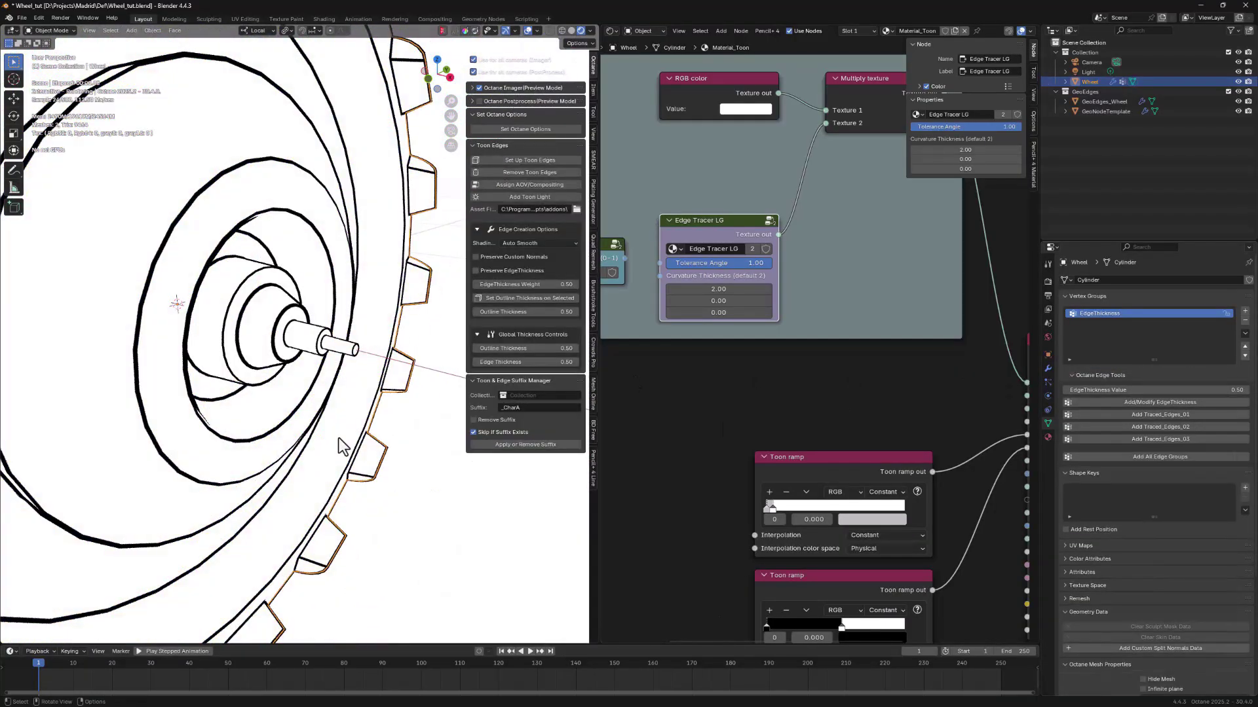
{"action": "left_click", "coordinate": [248, 397], "text": "alt"}
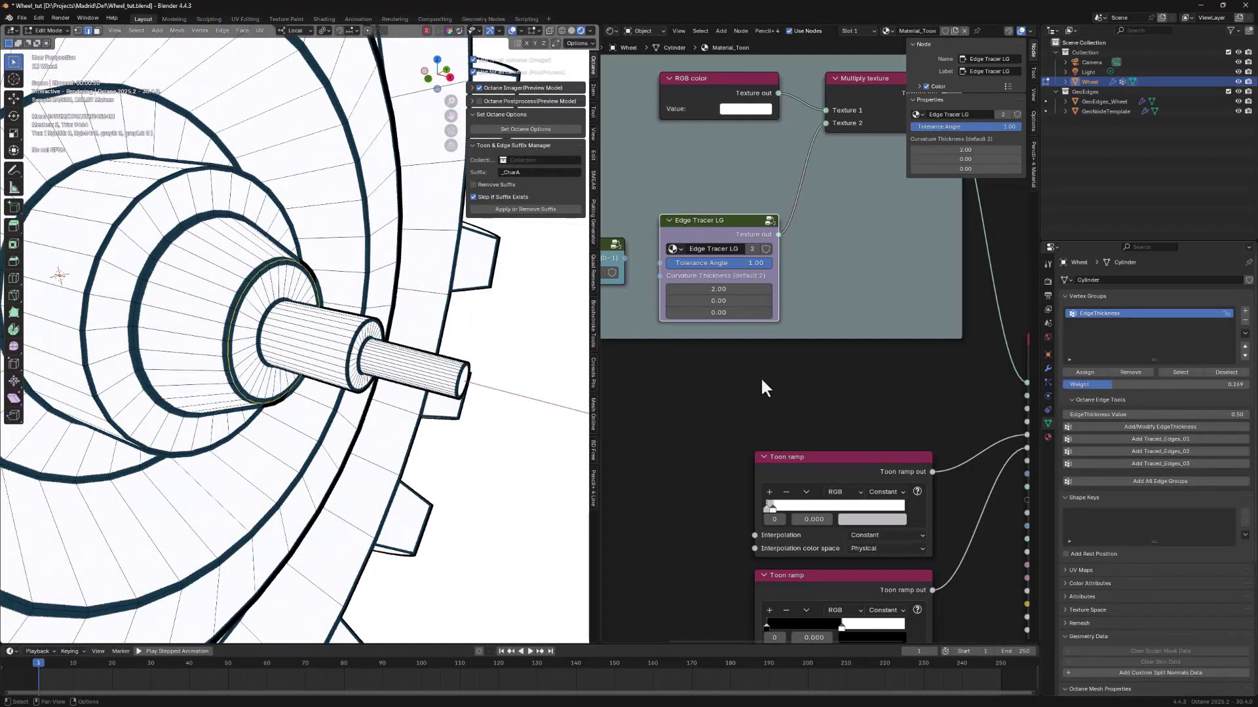
{"action": "left_click", "coordinate": [162, 402], "text": "alt"}
{"action": "key", "text": "Tab"}
{"action": "scroll", "coordinate": [340, 452], "scroll_direction": "down", "scroll_amount": 6}
{"action": "middle_click_drag", "start_coordinate": [399, 475], "coordinate": [401, 509]}
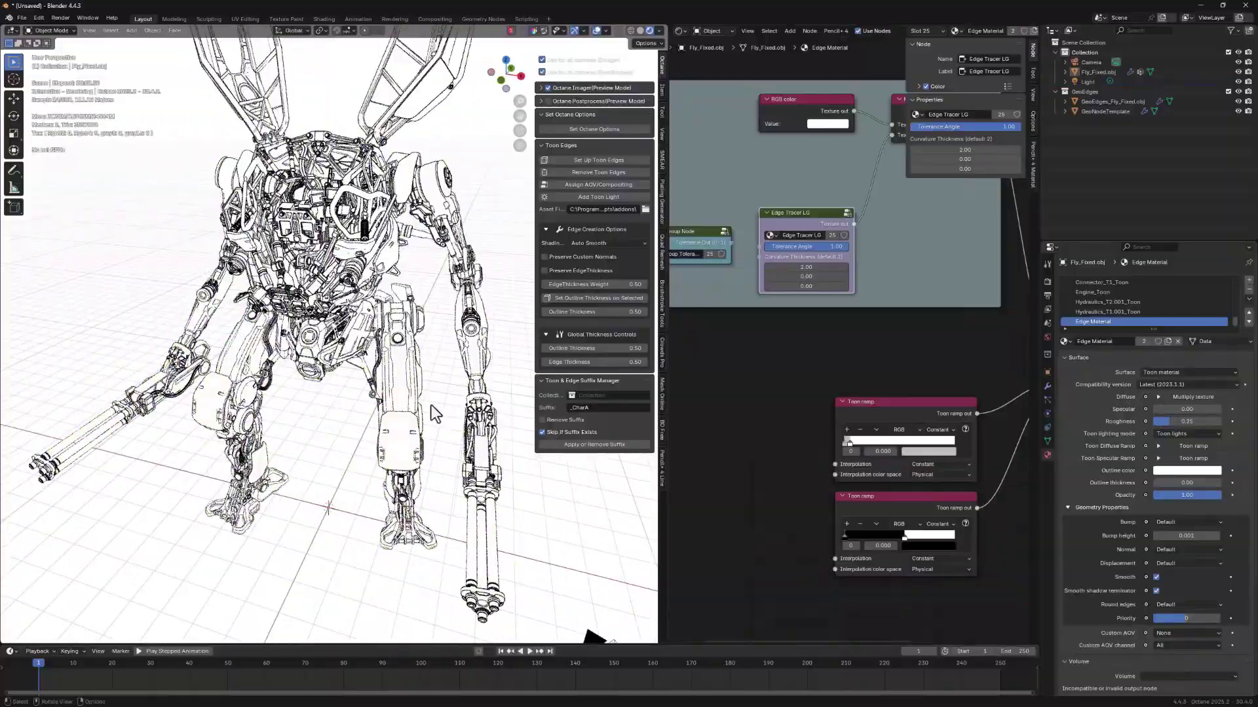
In the Octane Server render settings of the robot scene, set the subsample mode to No subsampling.
{"action": "middle_click_drag", "start_coordinate": [407, 399], "coordinate": [361, 367]}
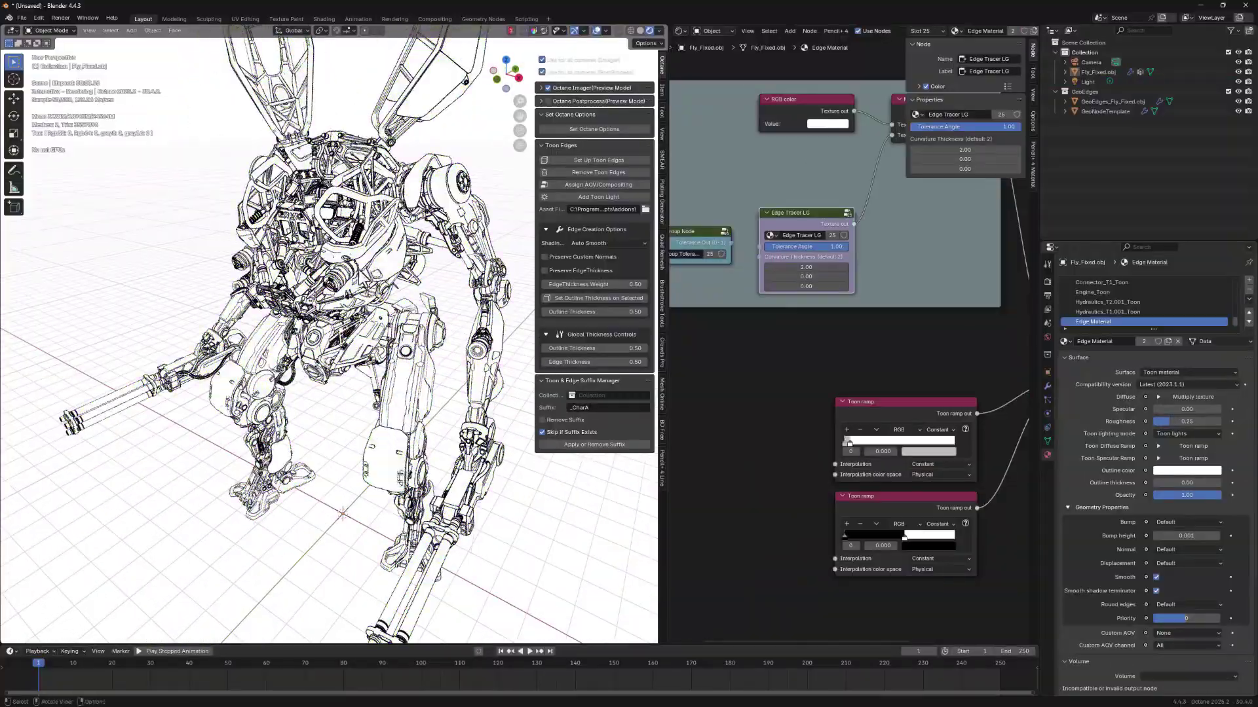
{"action": "left_click", "coordinate": [1047, 281]}
{"action": "scroll", "coordinate": [1148, 494], "scroll_direction": "down", "scroll_amount": 15}
{"action": "scroll", "coordinate": [1136, 554], "scroll_direction": "down", "scroll_amount": 3}
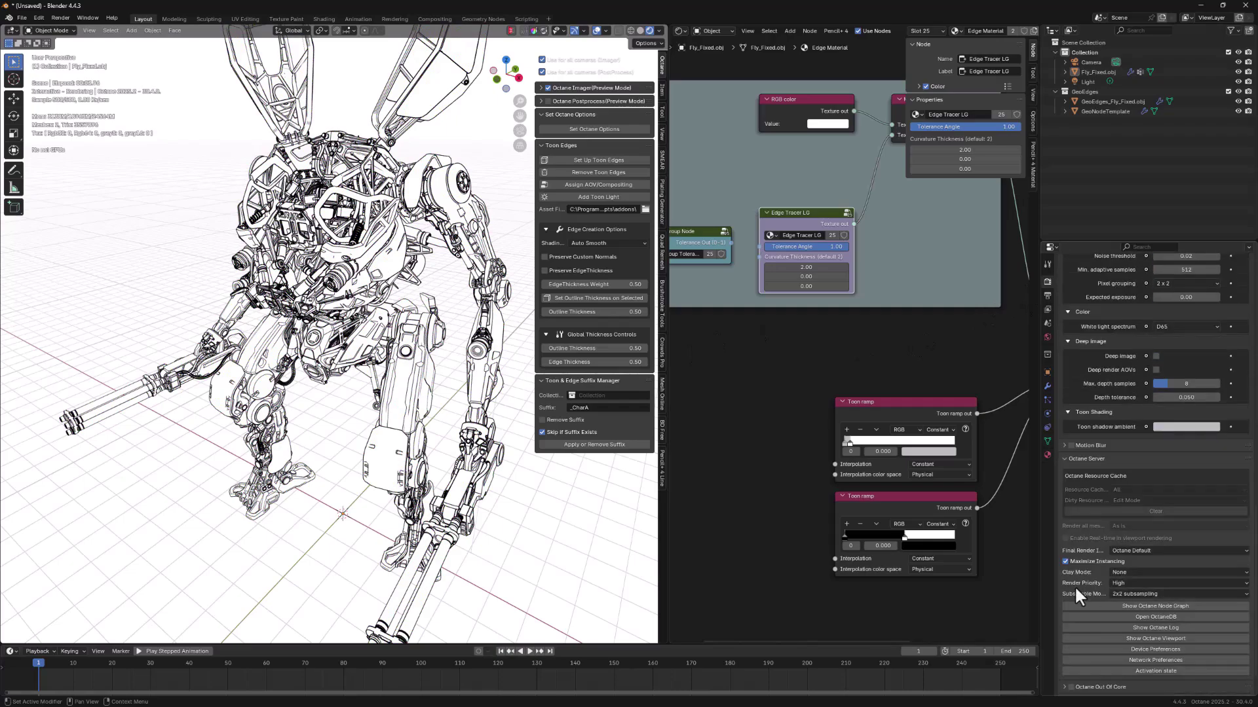
{"action": "left_click", "coordinate": [1146, 594]}
{"action": "left_click", "coordinate": [1137, 607]}
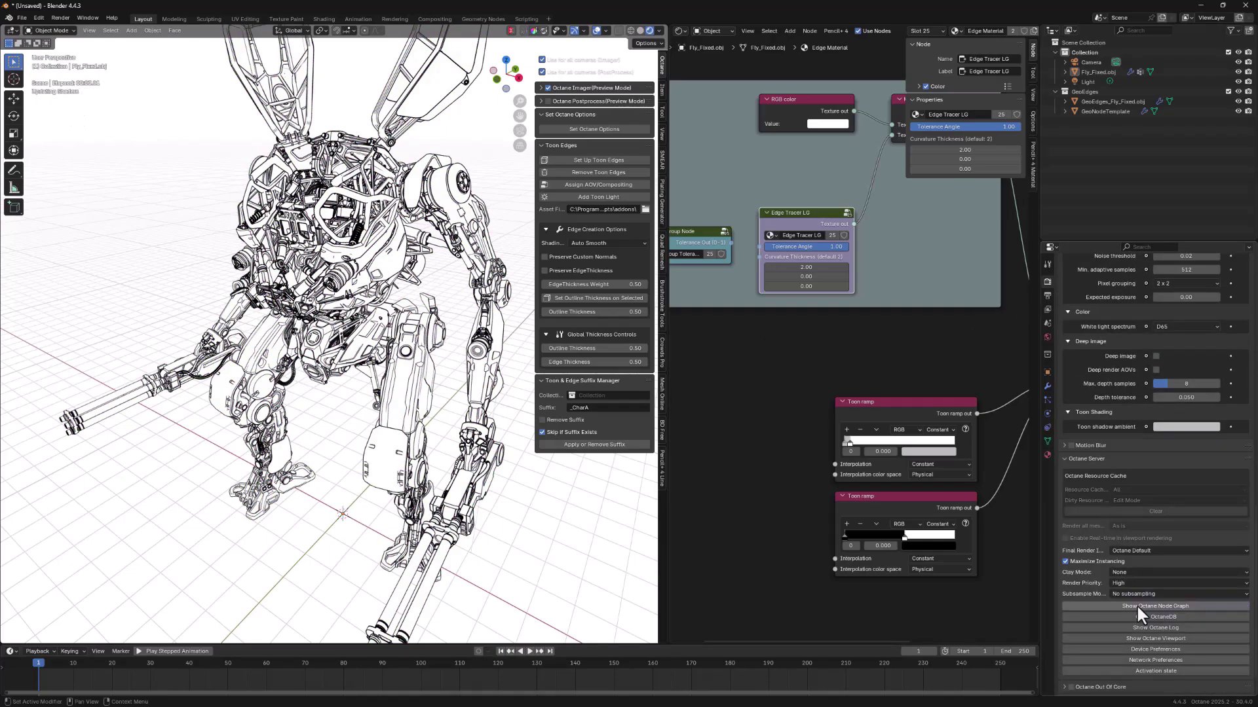
{"action": "middle_click_drag", "start_coordinate": [454, 345], "coordinate": [367, 409]}
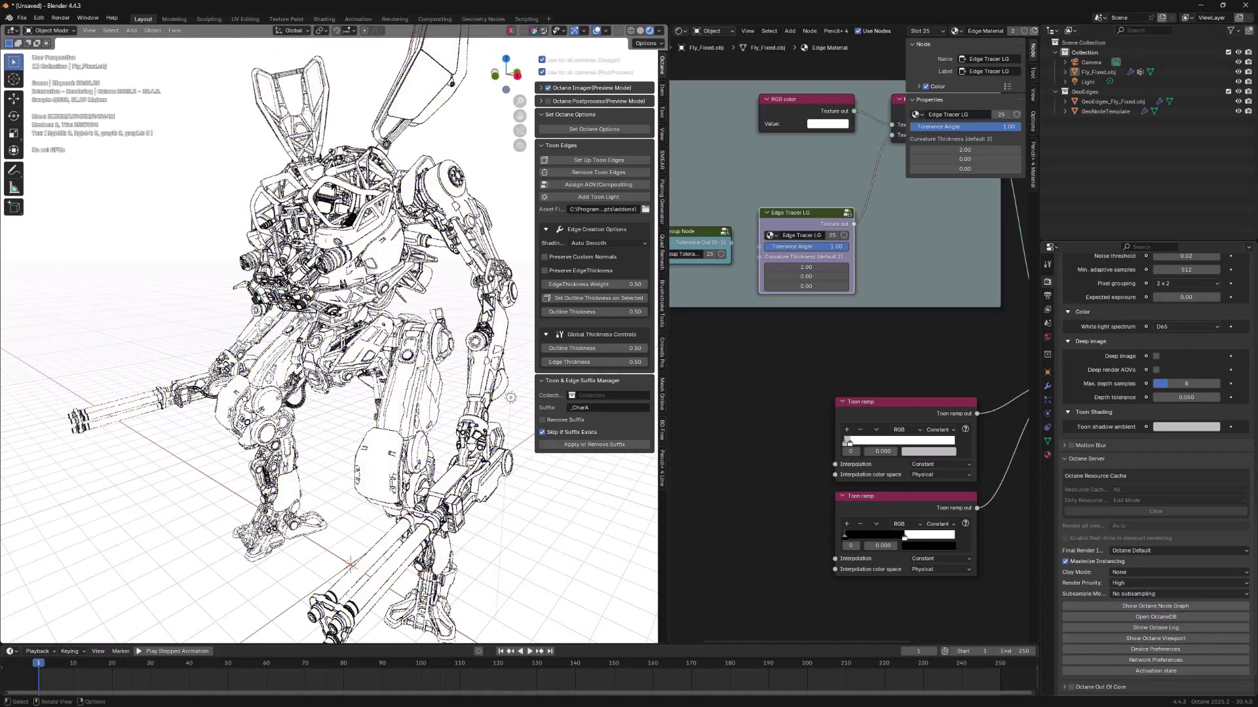
Set the Octane Imager preview's minimum display samples to 4 and collapse its settings.
{"action": "left_click", "coordinate": [541, 88]}
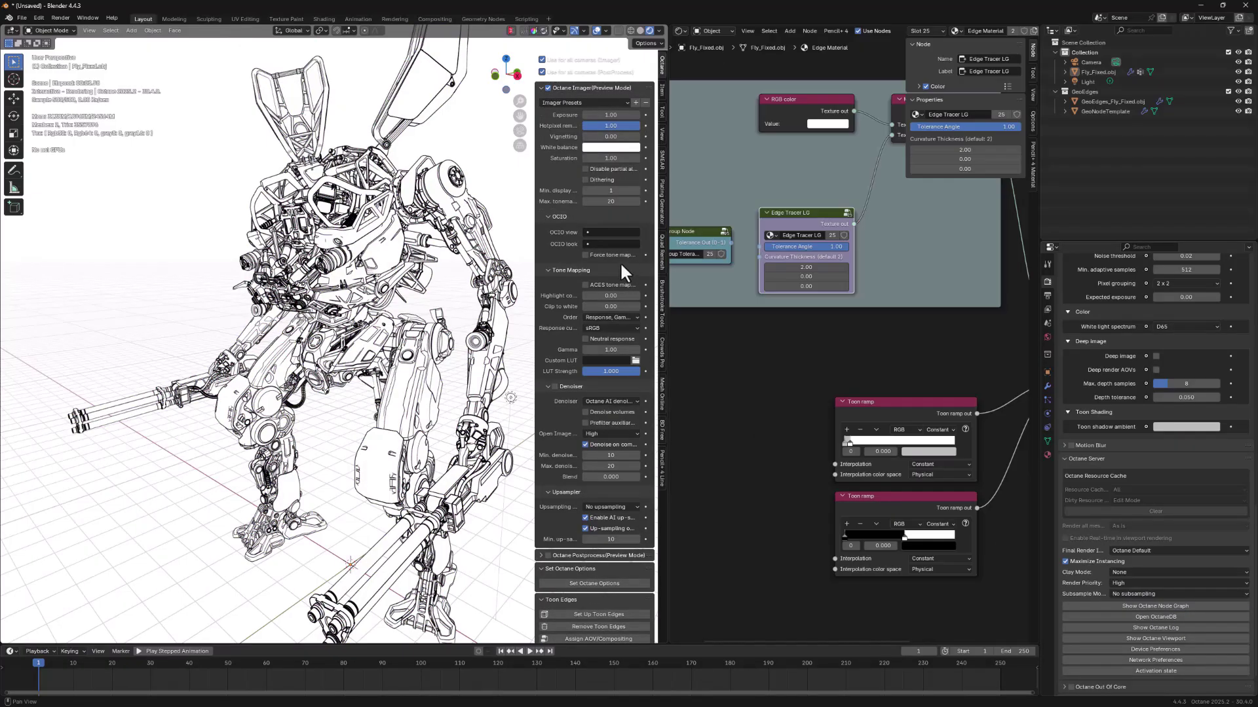
{"action": "left_click", "coordinate": [606, 189]}
{"action": "type", "text": "4"}
{"action": "key", "text": "Return"}
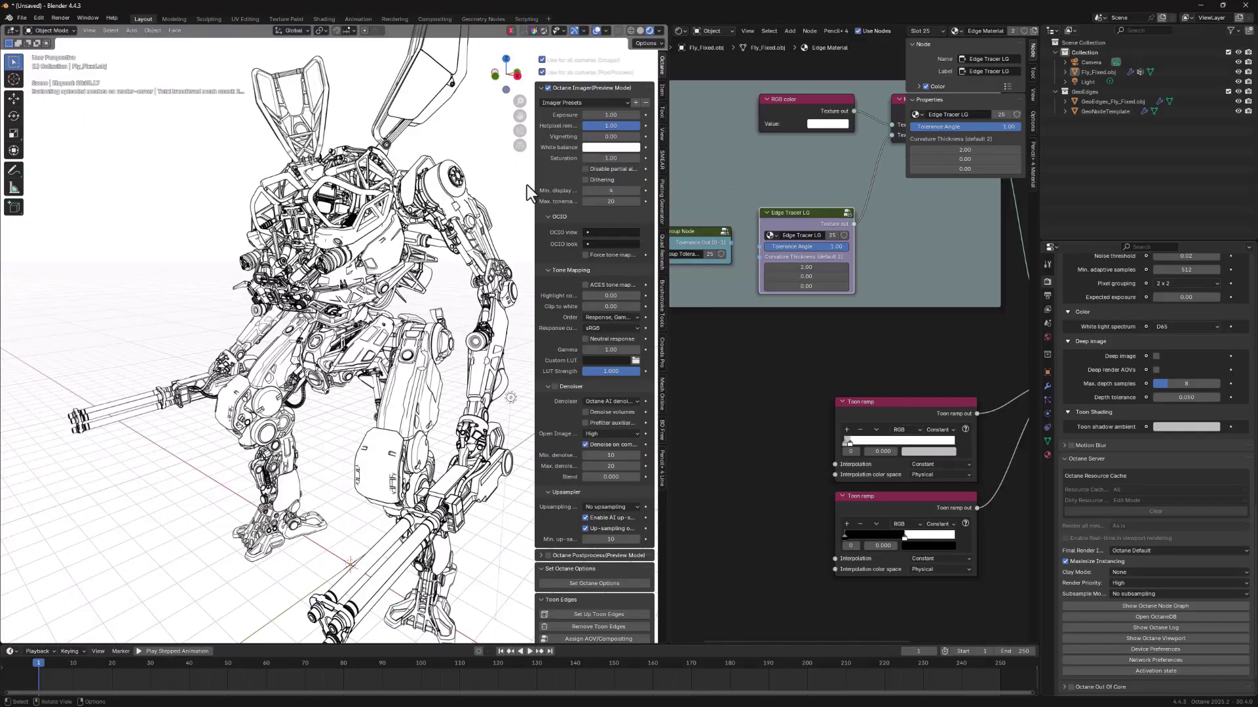
{"action": "left_click", "coordinate": [541, 88]}
{"action": "middle_click_drag", "start_coordinate": [399, 376], "coordinate": [344, 348]}
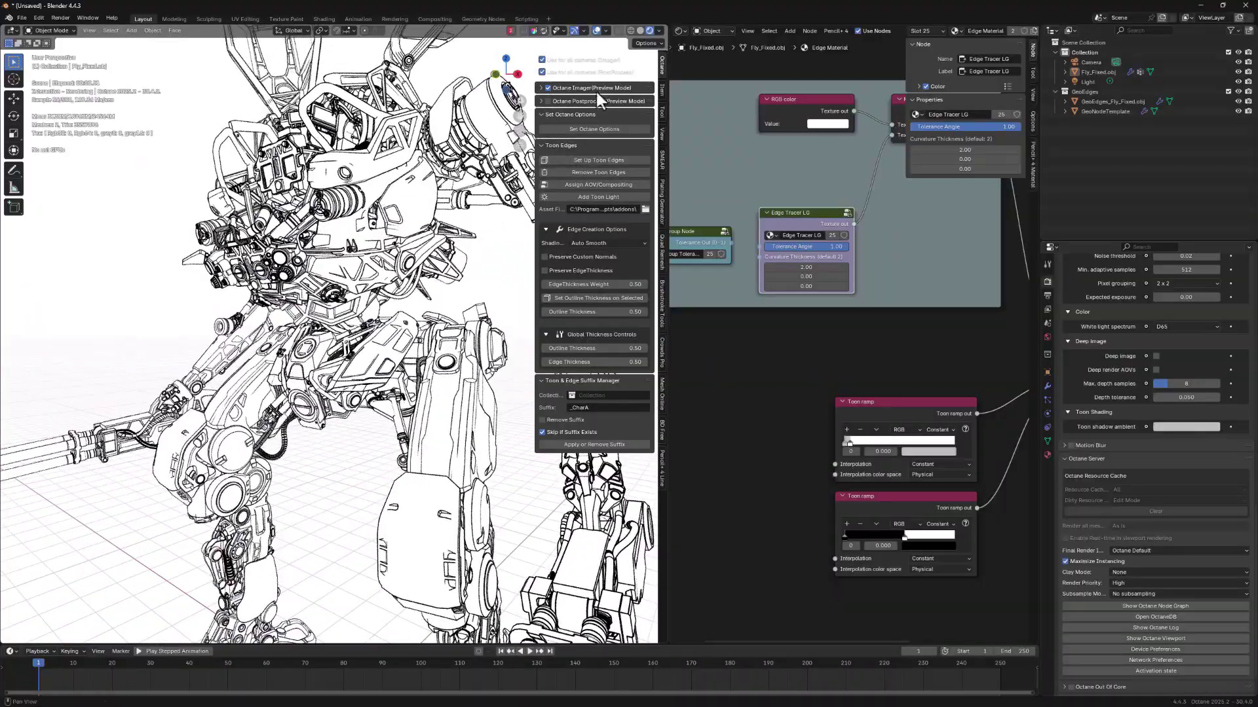
Hide the viewport overlays and select the robot mesh.
{"action": "left_click", "coordinate": [596, 30]}
{"action": "middle_click_drag", "start_coordinate": [280, 441], "coordinate": [336, 414]}
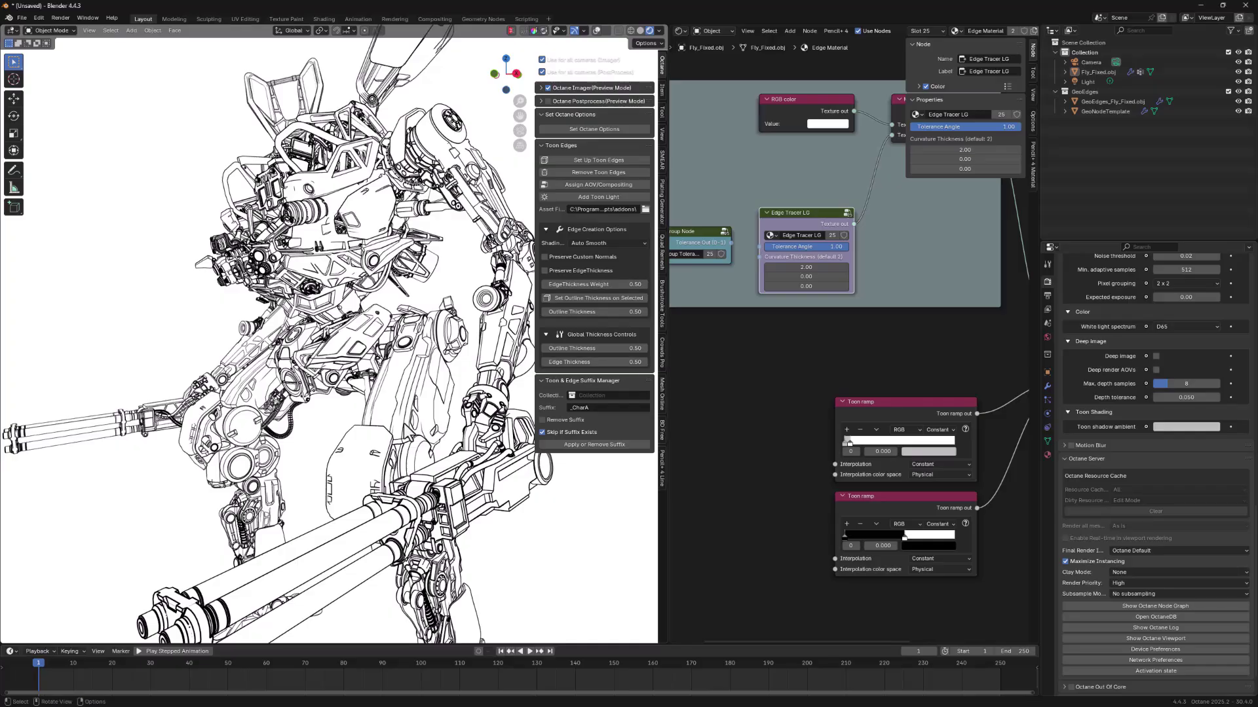
{"action": "left_click", "coordinate": [373, 369]}
{"action": "middle_click_drag", "start_coordinate": [372, 345], "coordinate": [422, 353]}
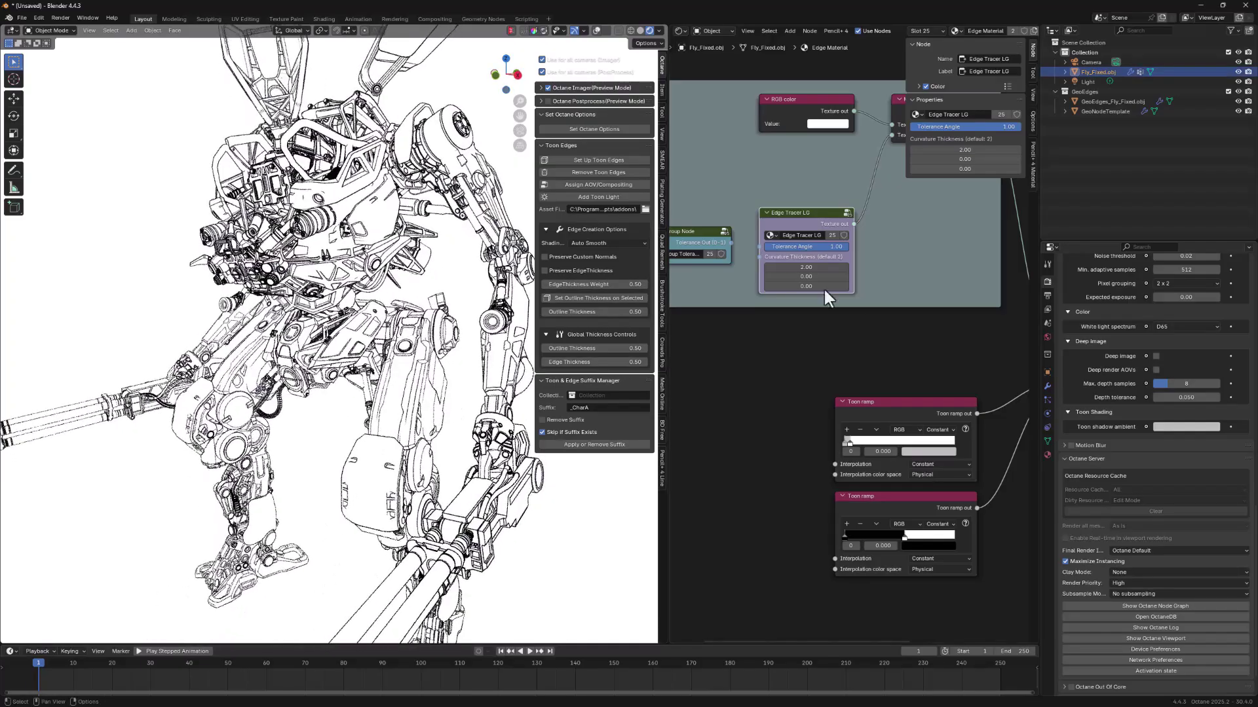
Preview the Beauty, Custom AOV 1 and Custom AOV 20 render passes of the view layer in turn.
{"action": "left_click", "coordinate": [1047, 309]}
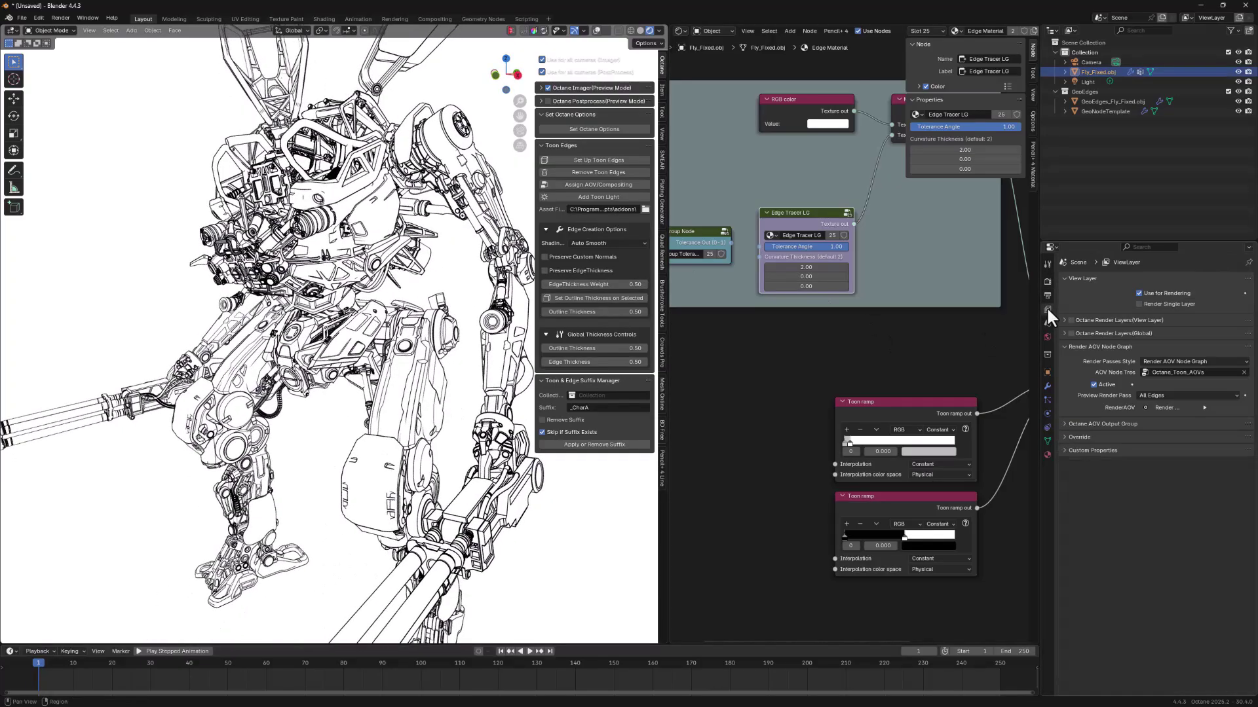
{"action": "left_click", "coordinate": [1158, 392]}
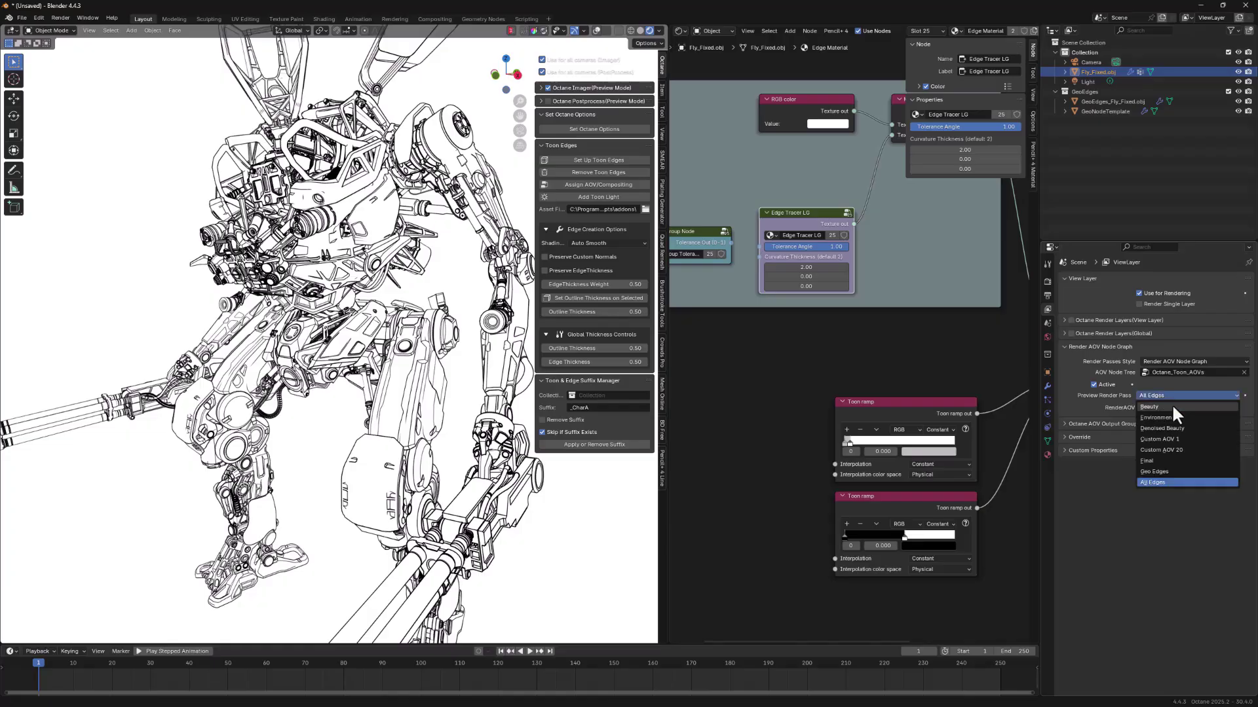
{"action": "left_click", "coordinate": [1171, 403]}
{"action": "left_click", "coordinate": [1170, 394]}
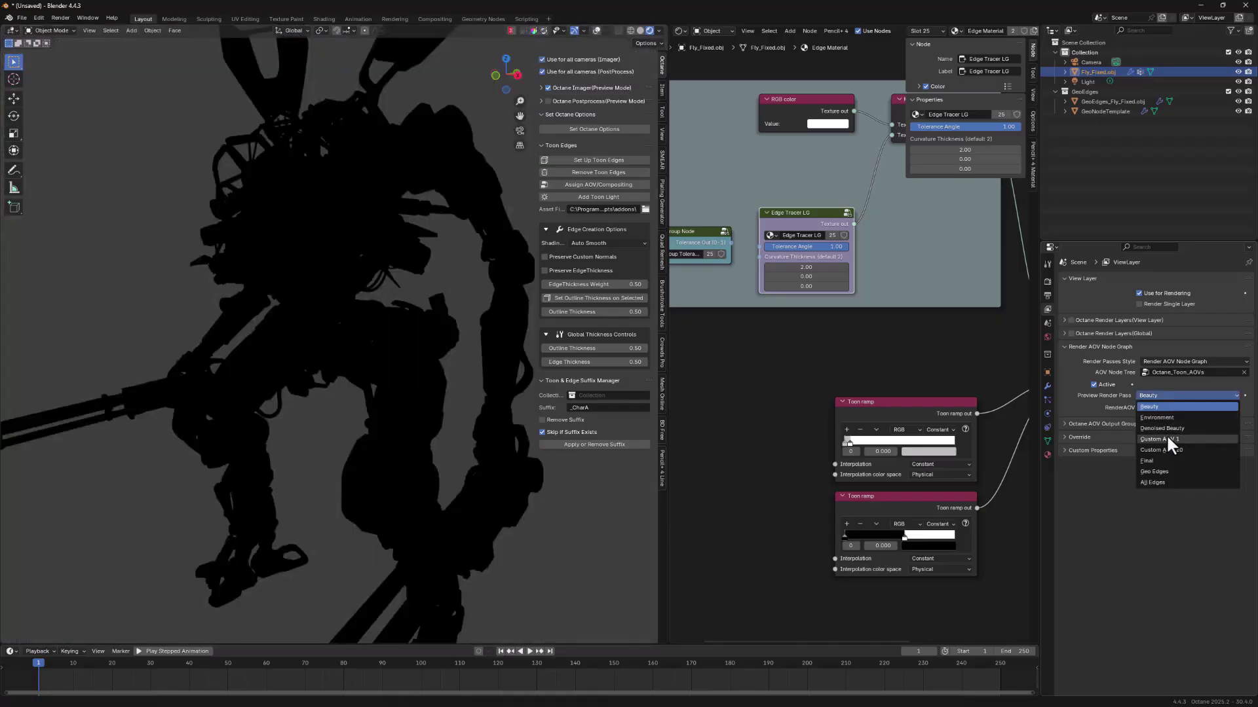
{"action": "left_click", "coordinate": [1166, 434]}
{"action": "left_click", "coordinate": [1181, 393]}
{"action": "left_click", "coordinate": [1169, 449]}
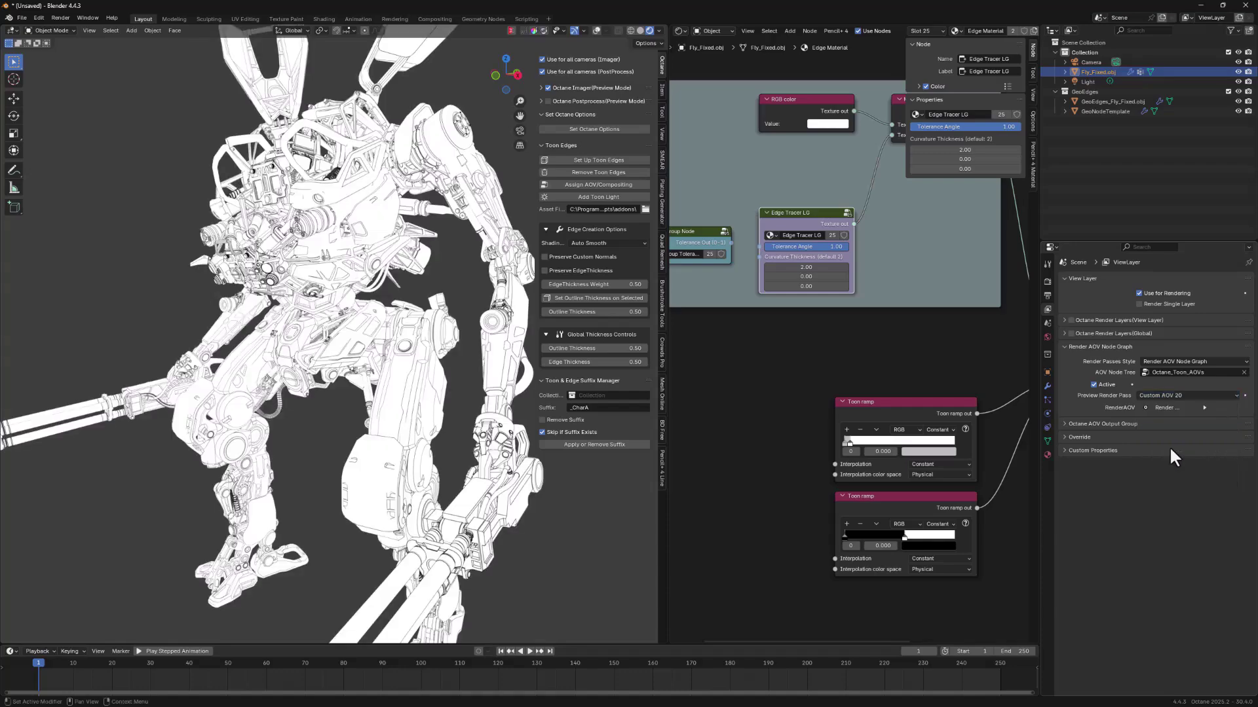
Preview the Final, Geo Edges and All Edges render passes, and set the preview pass back to Final.
{"action": "left_click", "coordinate": [1187, 395]}
{"action": "left_click", "coordinate": [1180, 459]}
{"action": "left_click", "coordinate": [1181, 394]}
{"action": "left_click", "coordinate": [1177, 471]}
{"action": "left_click", "coordinate": [1165, 394]}
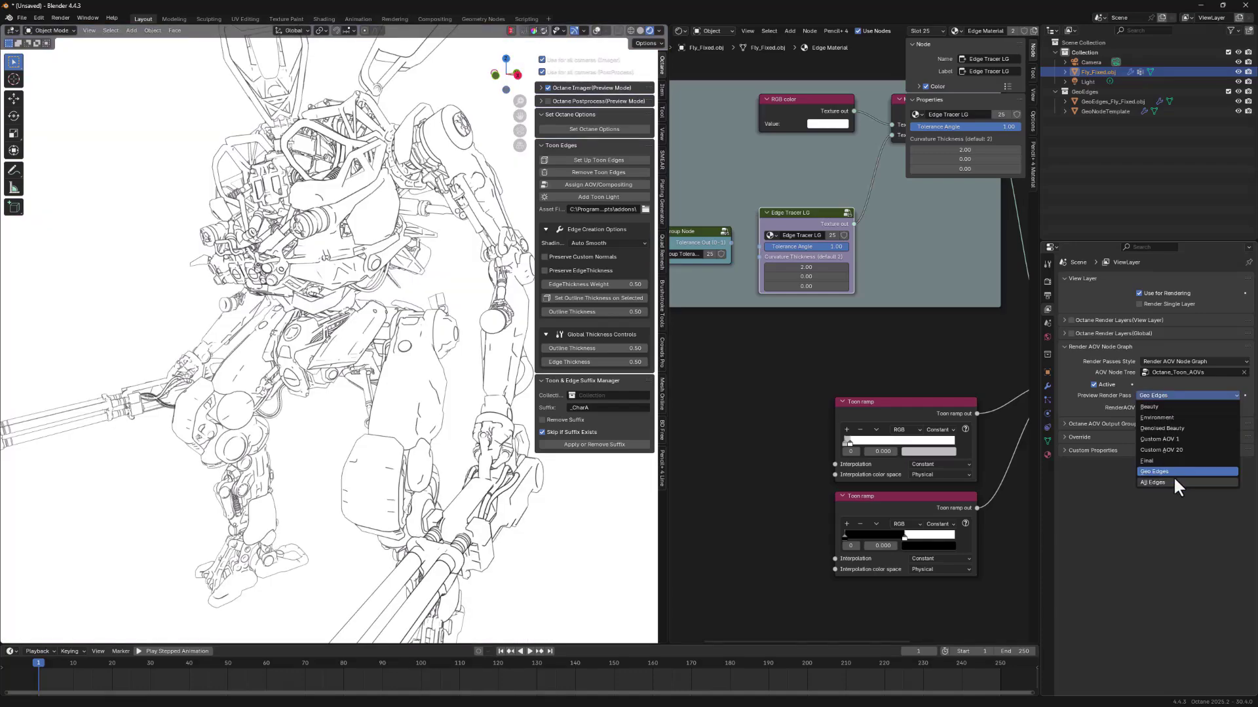
{"action": "left_click", "coordinate": [1173, 481]}
{"action": "left_click", "coordinate": [1164, 394]}
{"action": "left_click", "coordinate": [1166, 459]}
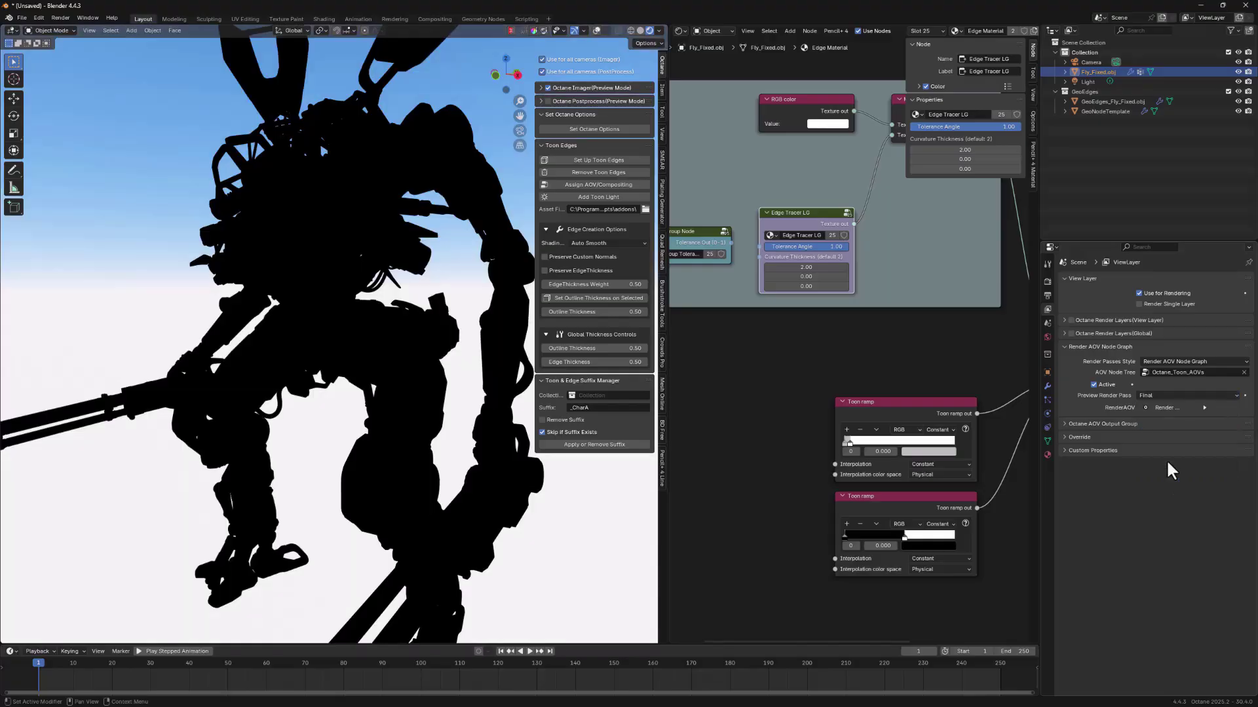
Add an Octane toon light to the scene from the Toon Edges tools.
{"action": "scroll", "coordinate": [878, 339], "scroll_direction": "down", "scroll_amount": 1}
{"action": "scroll", "coordinate": [828, 360], "scroll_direction": "up", "scroll_amount": 3}
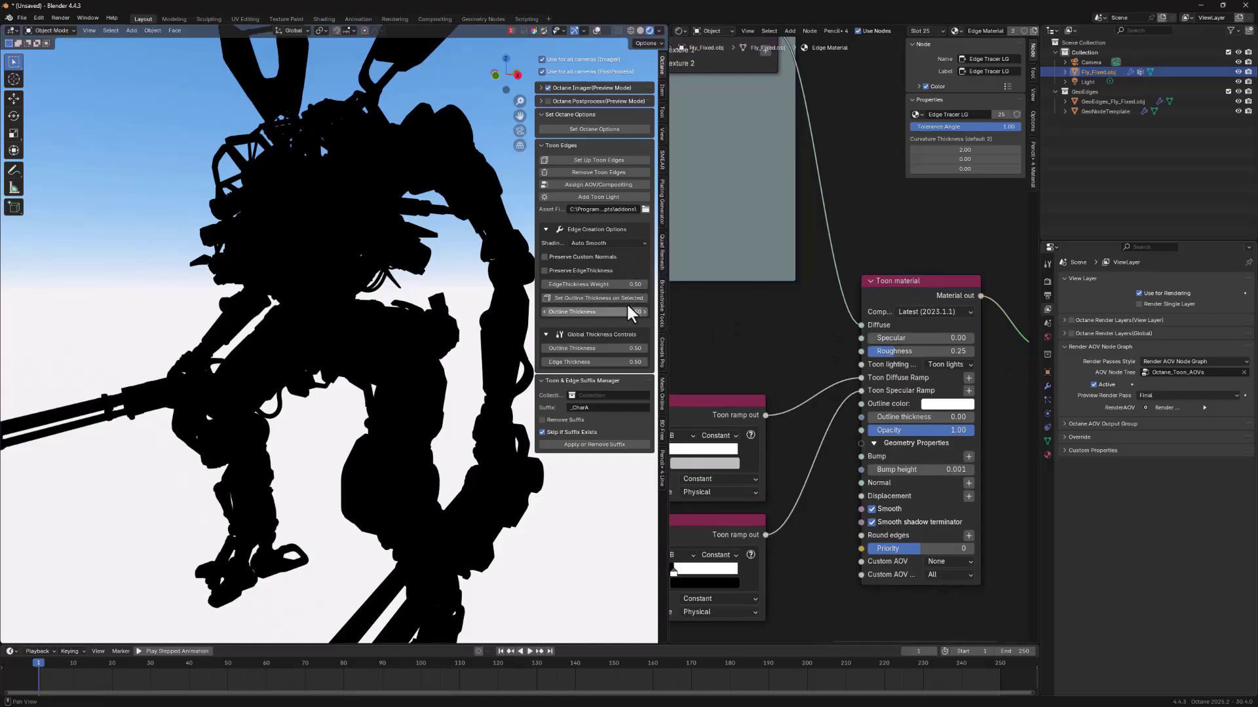
{"action": "left_click", "coordinate": [593, 195]}
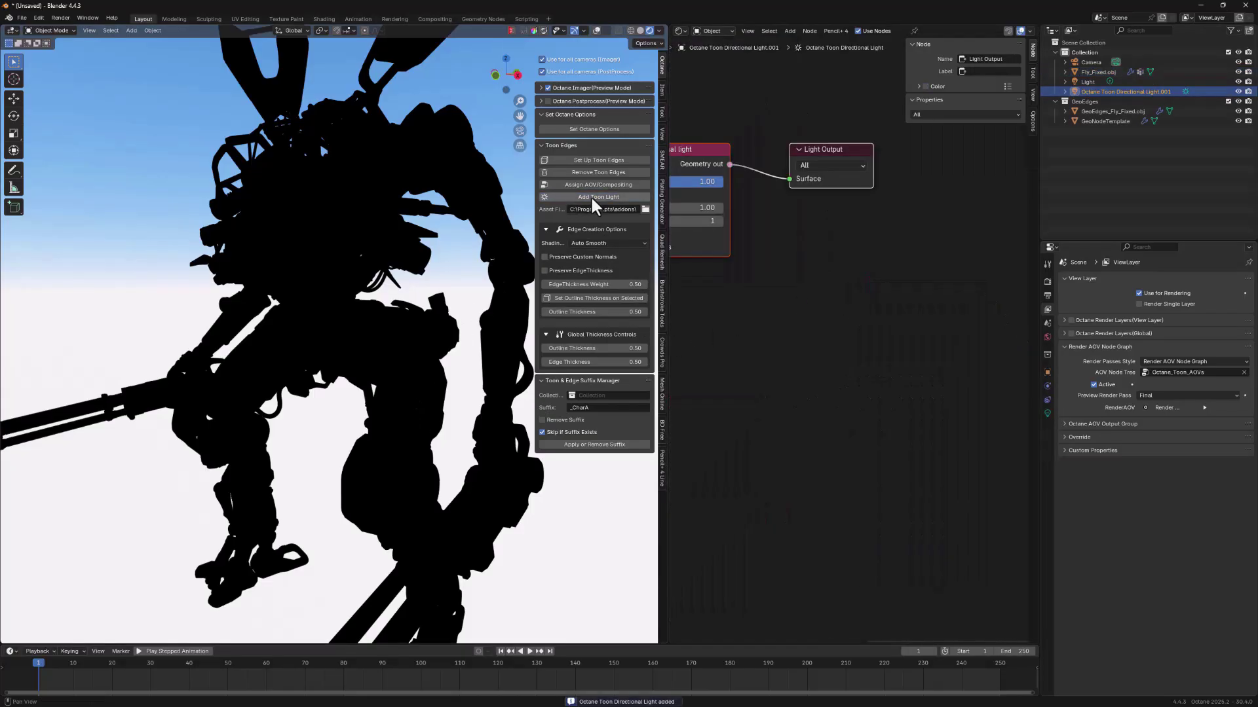
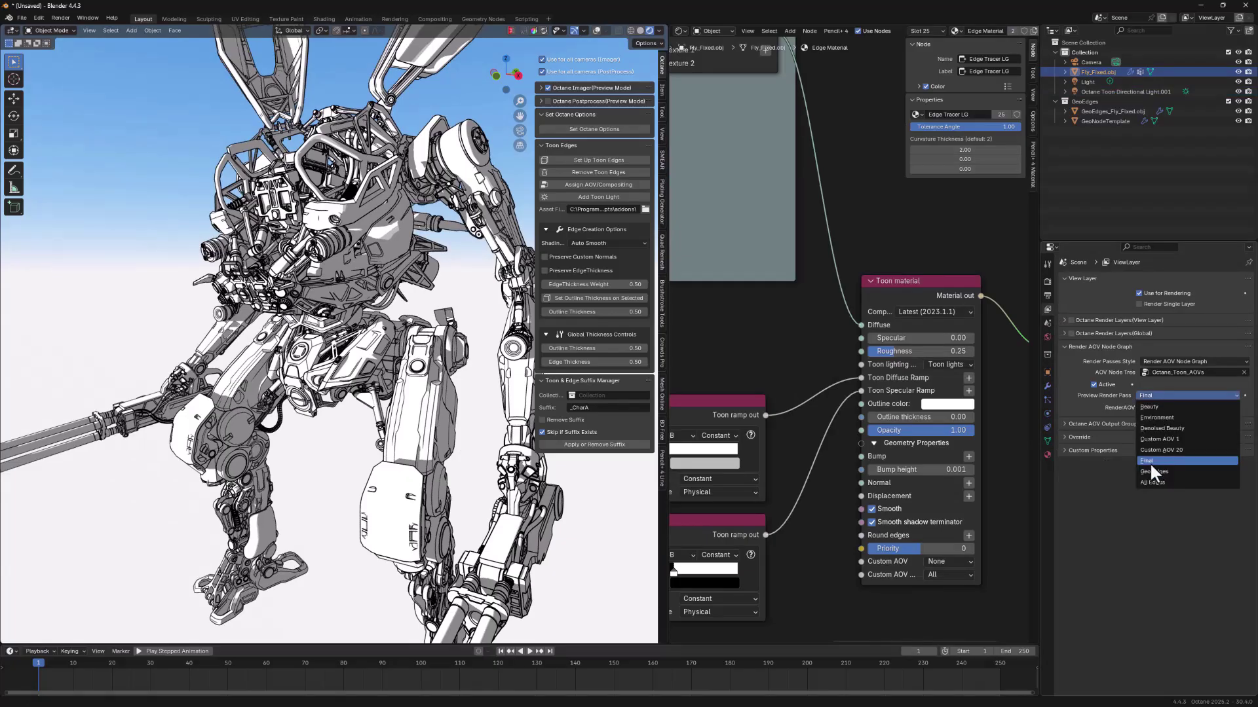
Set the view layer's preview render pass to All Edges and view the robot's upper body more closely.
{"action": "left_click", "coordinate": [1164, 482]}
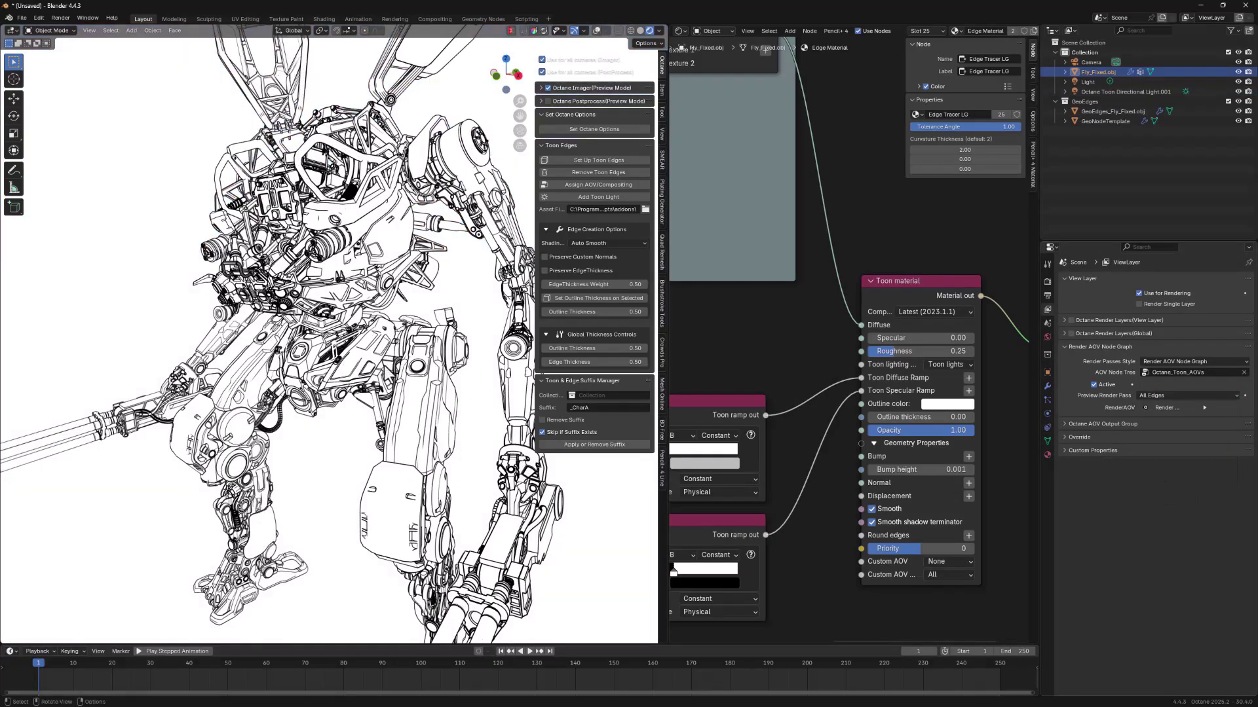
{"action": "scroll", "coordinate": [420, 286], "scroll_direction": "up", "scroll_amount": 5}
{"action": "middle_click_drag", "start_coordinate": [420, 285], "coordinate": [359, 281]}
Try a different tolerance angle on the Edge Tracer LG node in the Edge Material and undo the change.
{"action": "left_click", "coordinate": [1046, 385]}
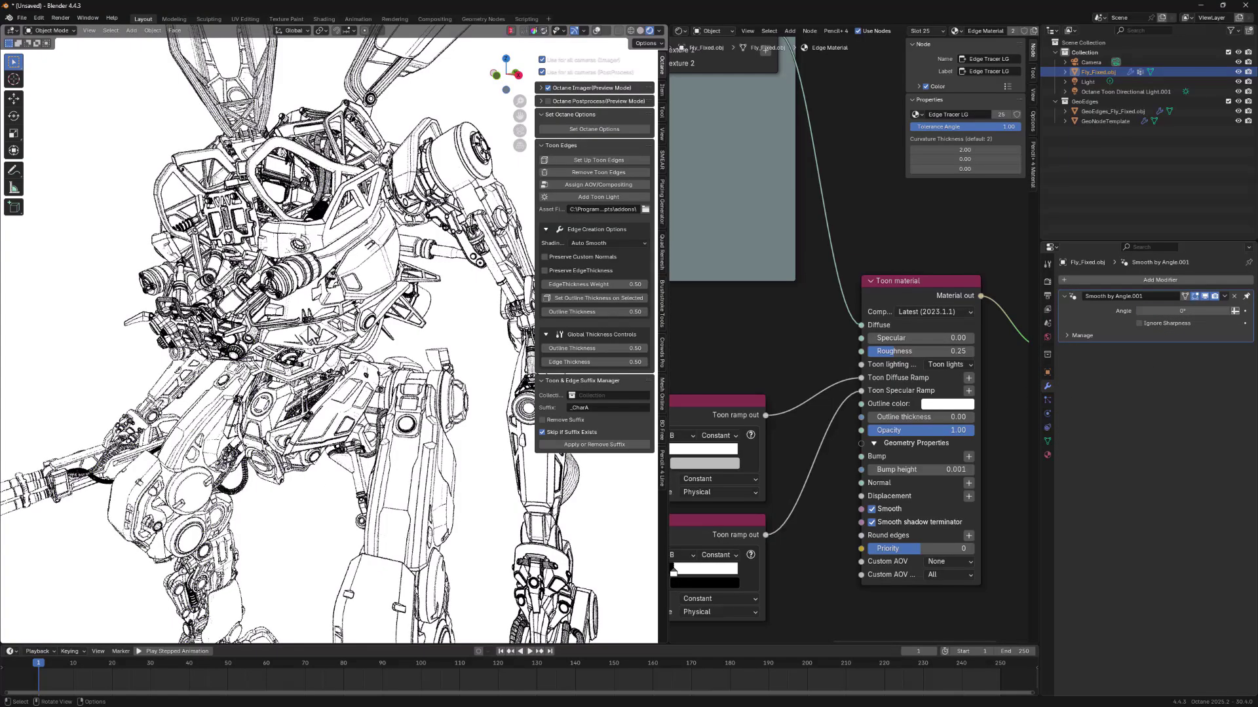
{"action": "middle_click_drag", "start_coordinate": [710, 310], "coordinate": [950, 408]}
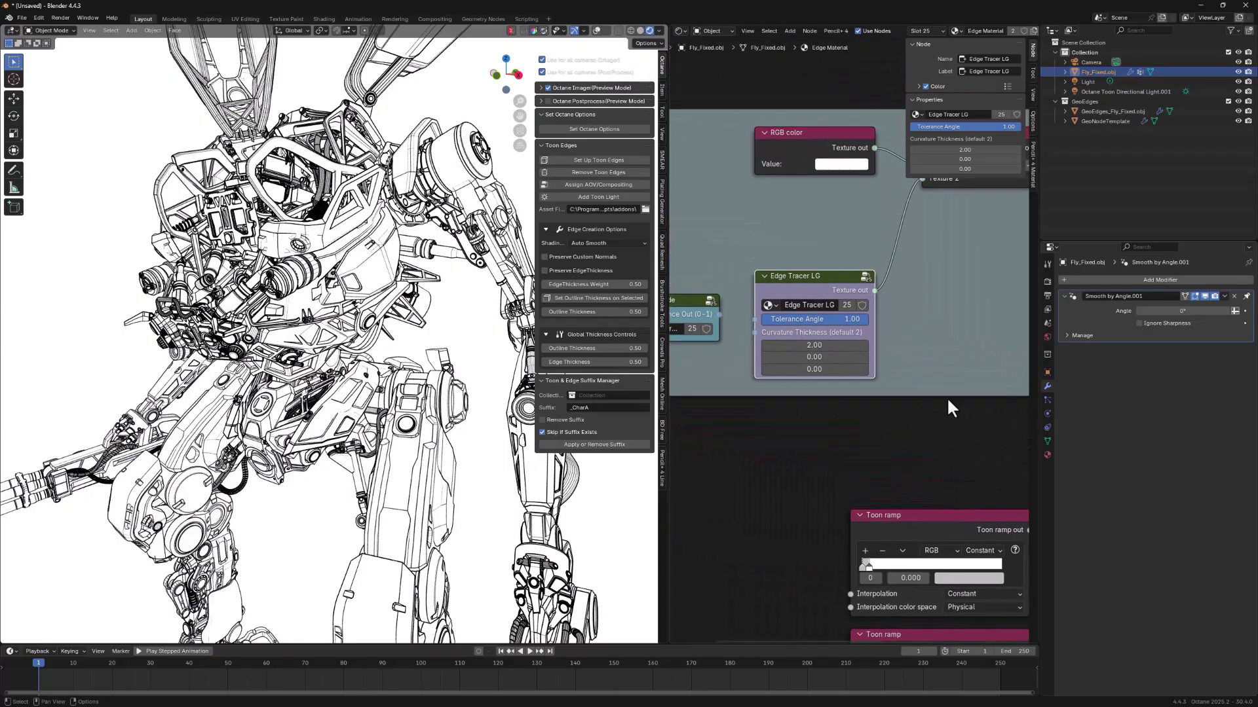
{"action": "left_click_drag", "start_coordinate": [855, 319], "coordinate": [750, 319]}
{"action": "key", "text": "ctrl+z"}
Remove the unused material slots from the robot mesh and select its Device_T1_Toon material.
{"action": "left_click", "coordinate": [1047, 455]}
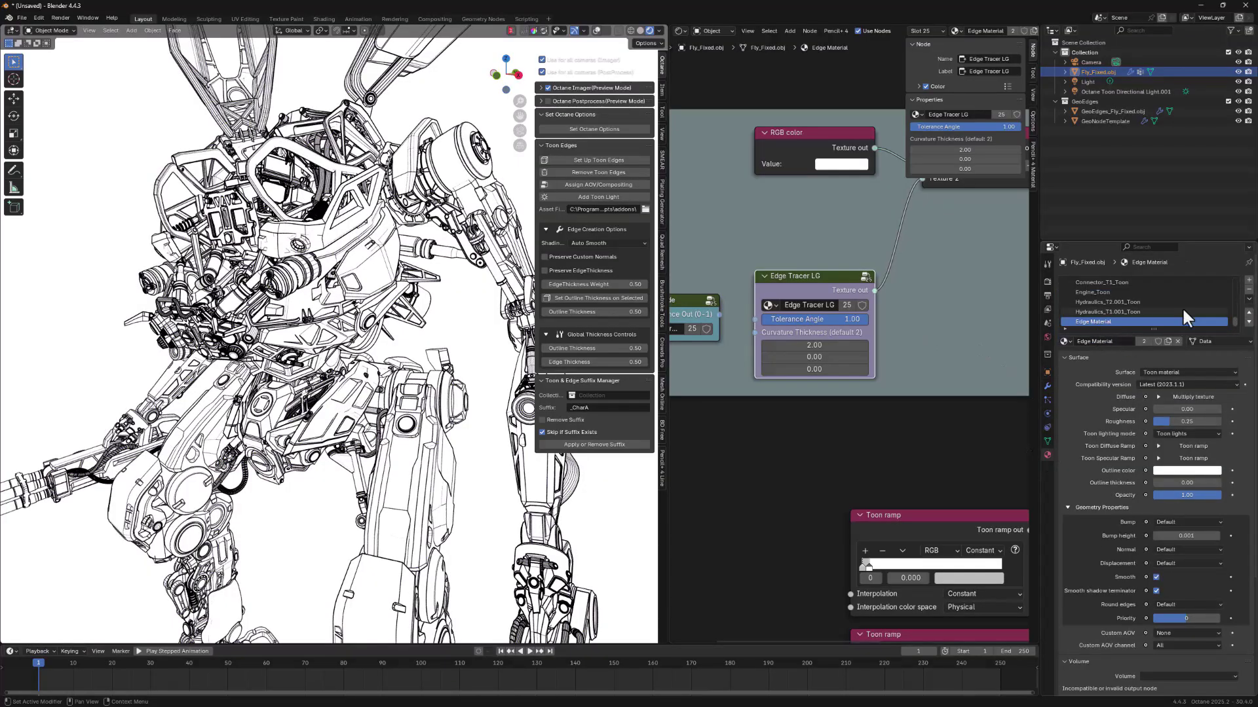
{"action": "left_click", "coordinate": [1247, 299]}
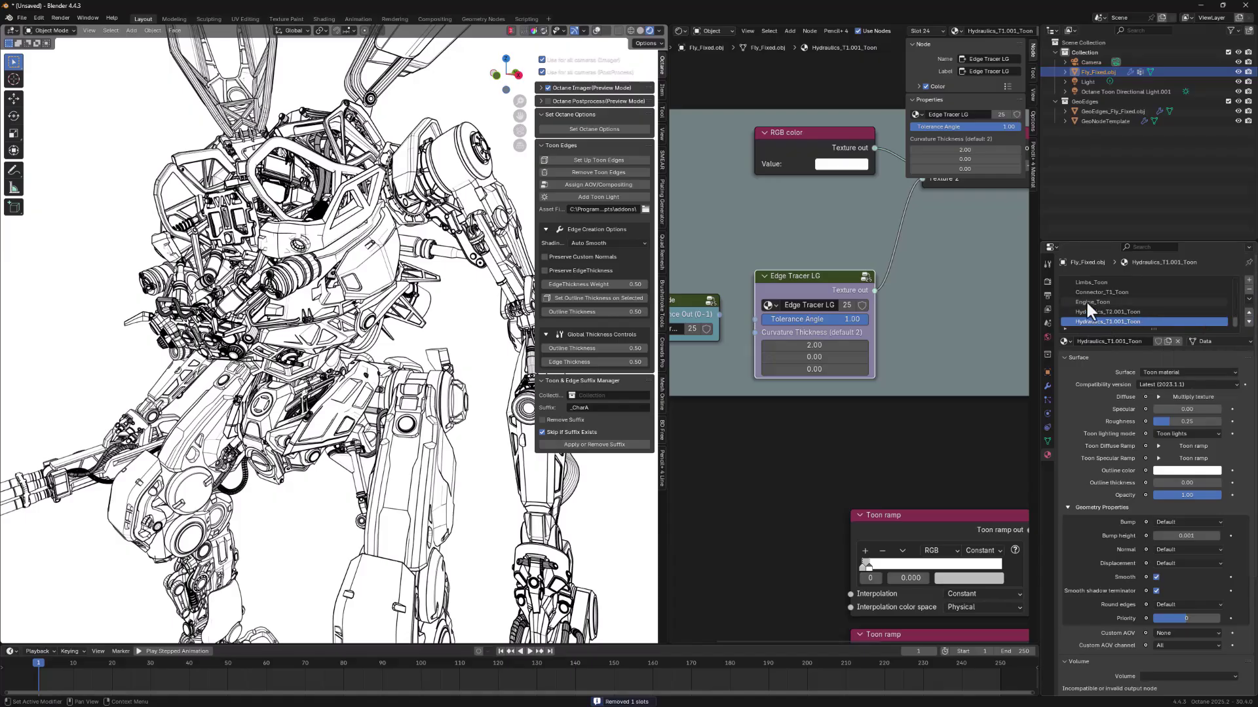
{"action": "scroll", "coordinate": [1094, 294], "scroll_direction": "up", "scroll_amount": 4}
{"action": "scroll", "coordinate": [1093, 291], "scroll_direction": "up", "scroll_amount": 5}
{"action": "left_click", "coordinate": [1124, 281]}
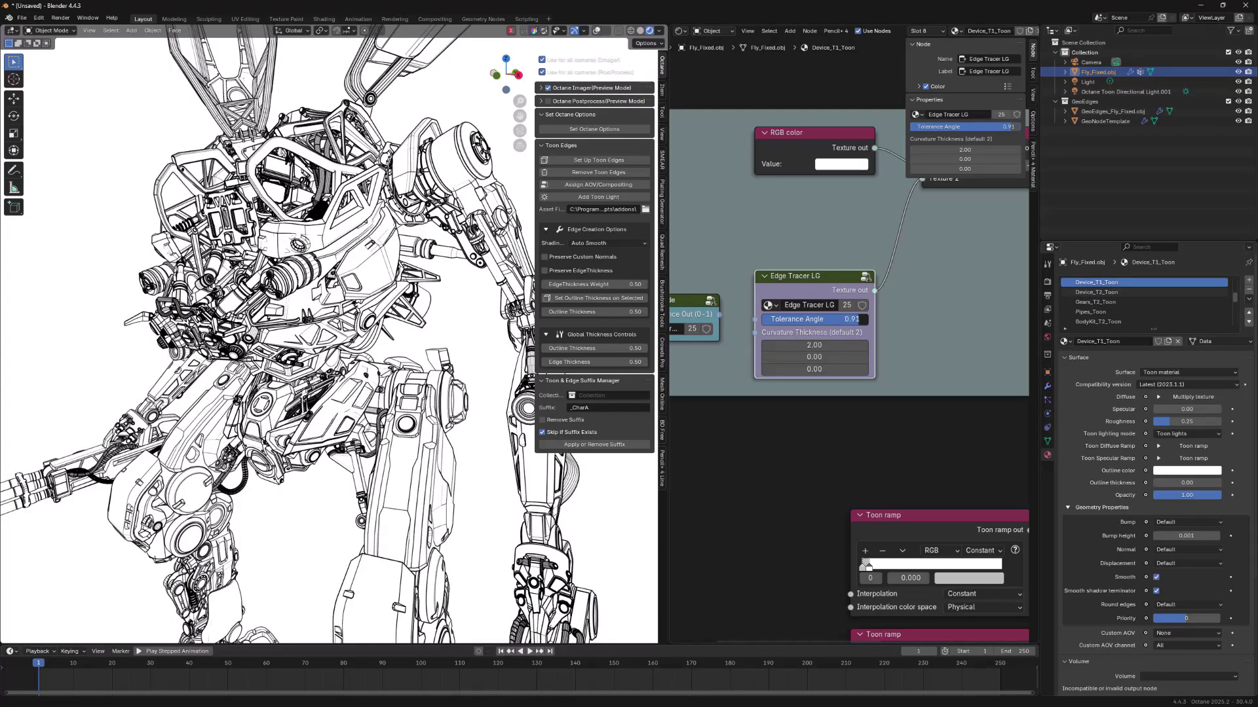
Set the Edge Tracer LG tolerance angle to 1.00 and switch the _Toon materials to global tolerance.
{"action": "mouse_move", "coordinate": [804, 320]}
{"action": "left_mouse_down"}
{"action": "mouse_move", "coordinate": [713, 320]}
{"action": "mouse_move", "coordinate": [813, 320]}
{"action": "left_mouse_up"}
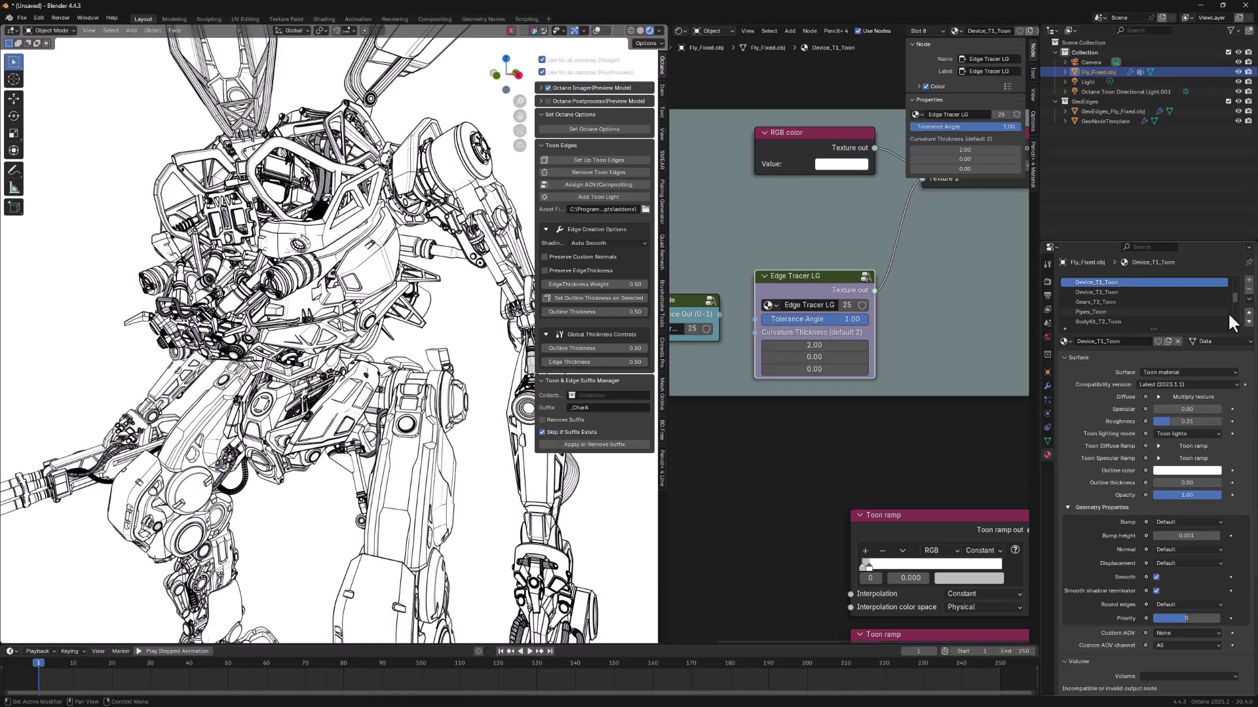
{"action": "left_click", "coordinate": [1249, 300]}
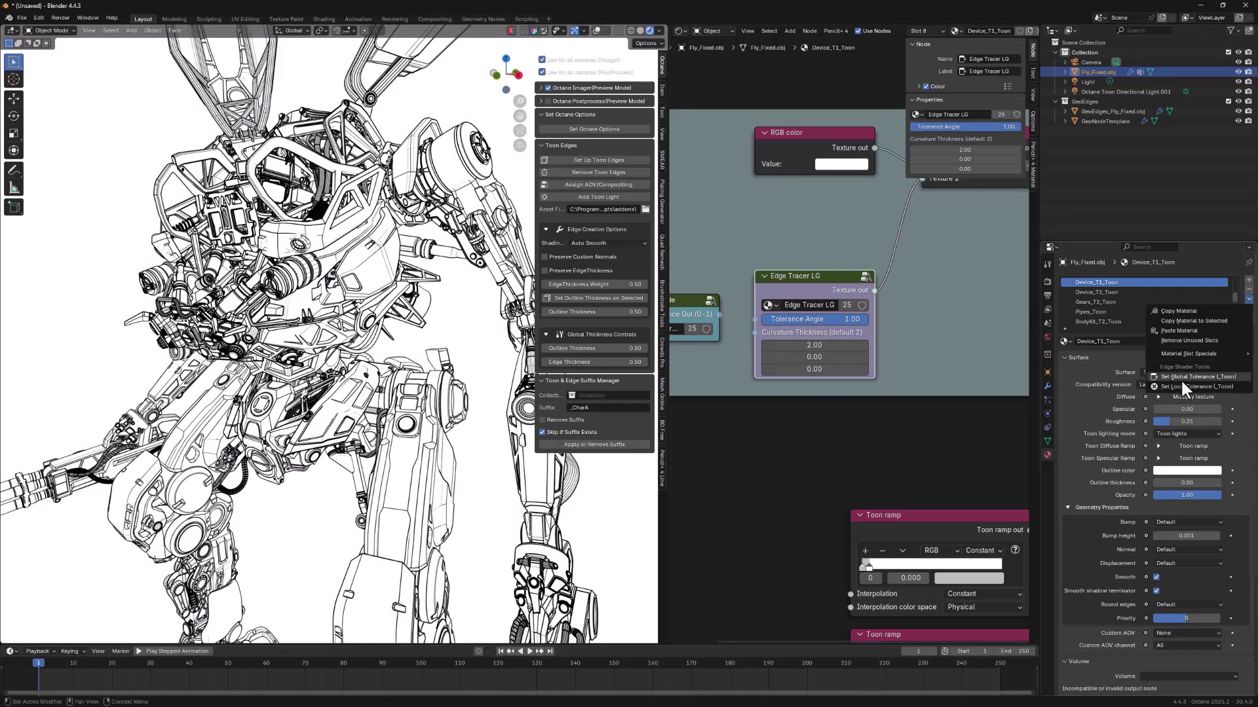
{"action": "left_click", "coordinate": [1202, 375]}
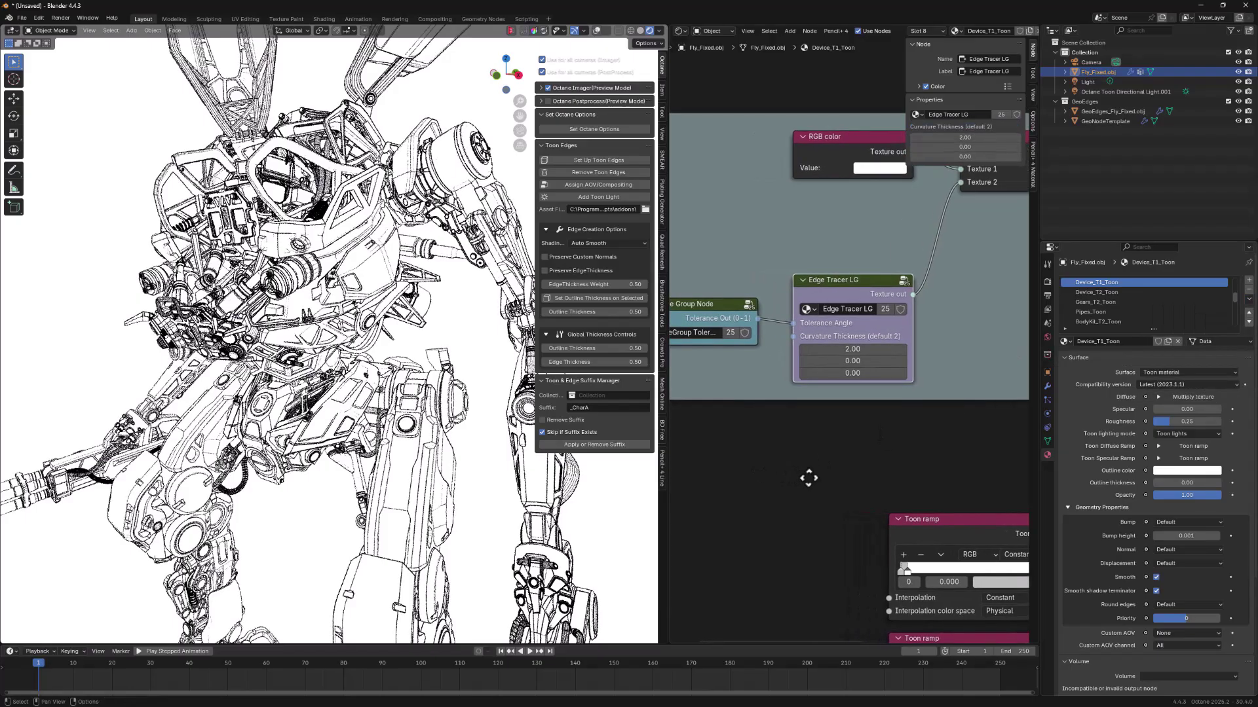
Enter the global tolerance node group through the Gears_T2_Toon material and set its first float value to 0.
{"action": "left_click", "coordinate": [1098, 302]}
{"action": "left_click", "coordinate": [756, 330]}
{"action": "key", "text": "Tab"}
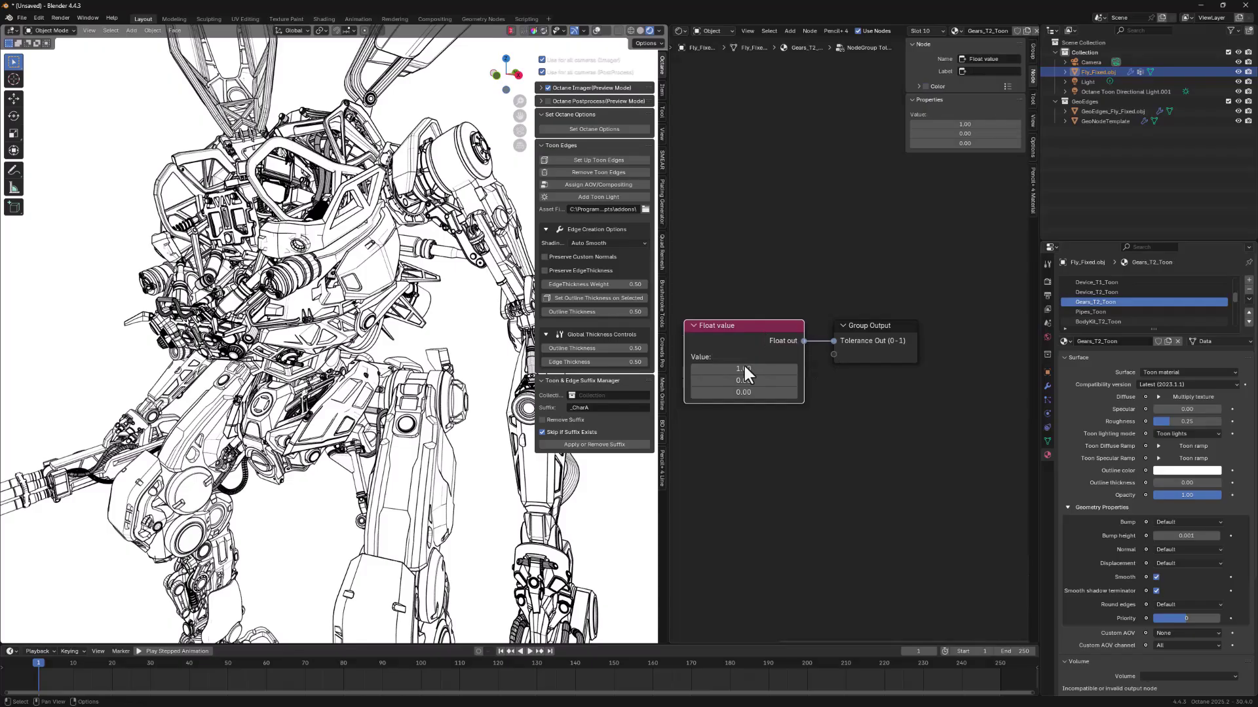
{"action": "left_click_drag", "start_coordinate": [744, 367], "coordinate": [786, 367]}
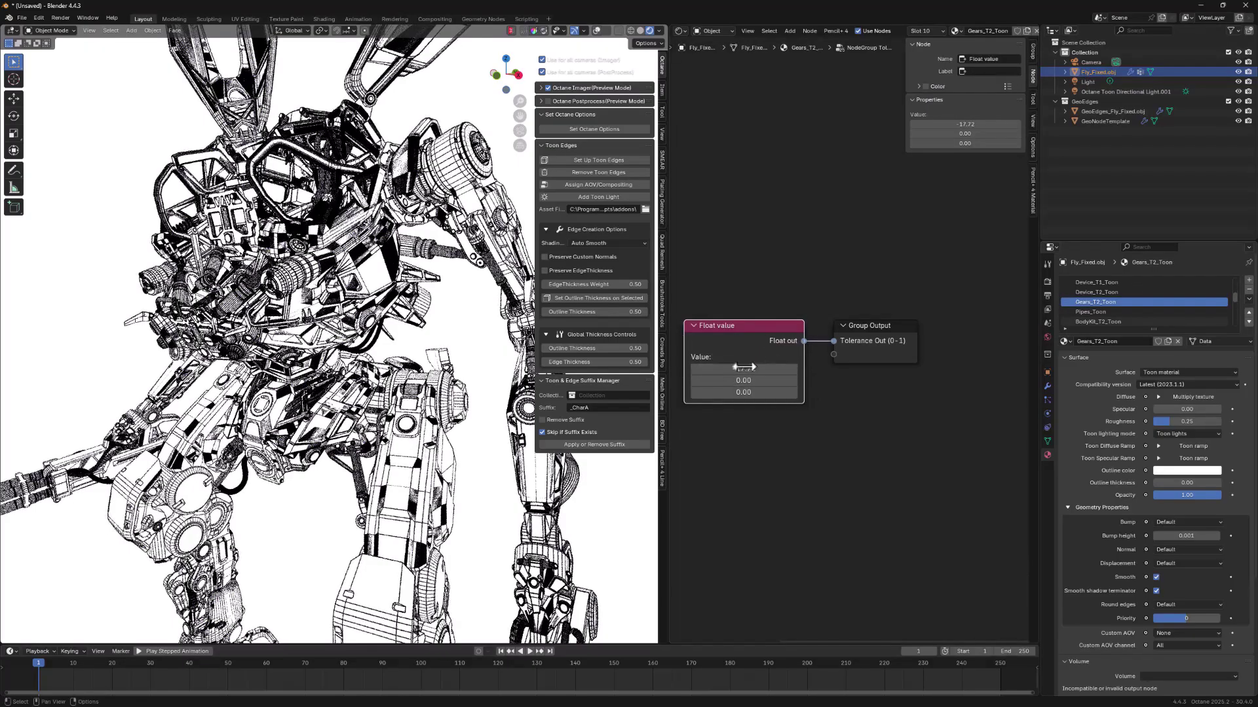
{"action": "left_click", "coordinate": [744, 368]}
{"action": "type", "text": "0"}
{"action": "key", "text": "Return"}
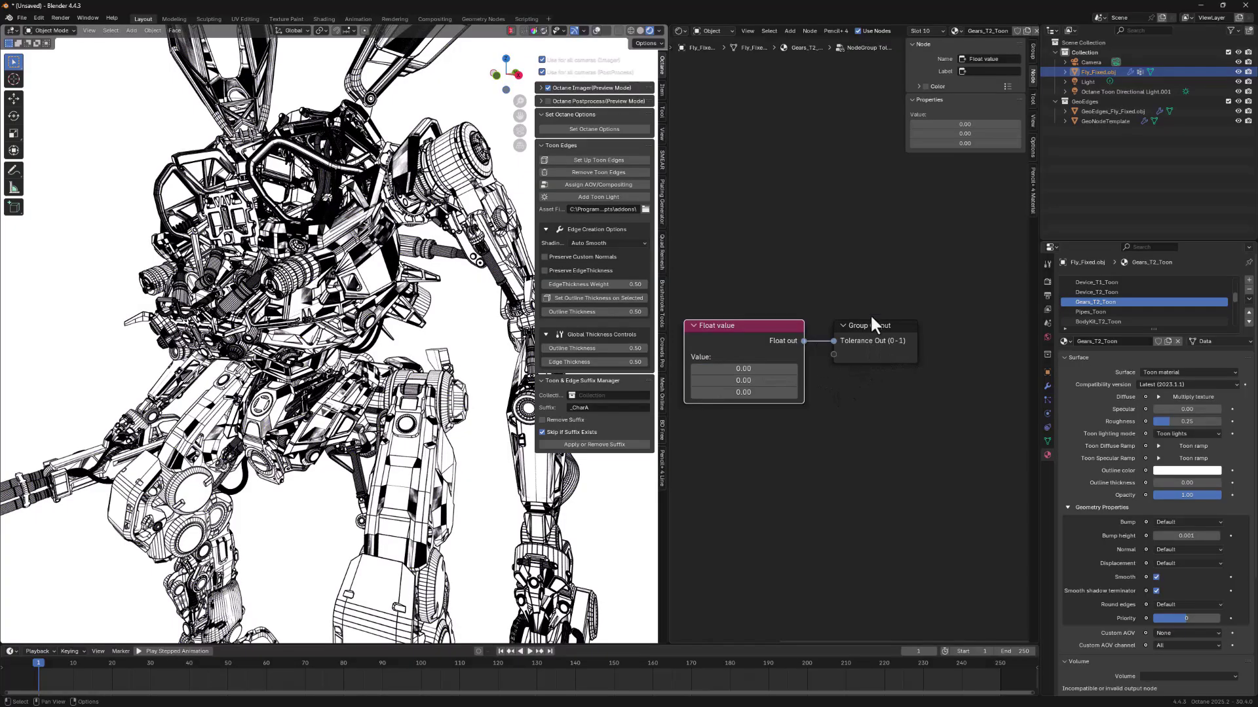
Remove the Smooth by Angle modifier from the robot mesh and shade it flat.
{"action": "left_click", "coordinate": [1047, 385]}
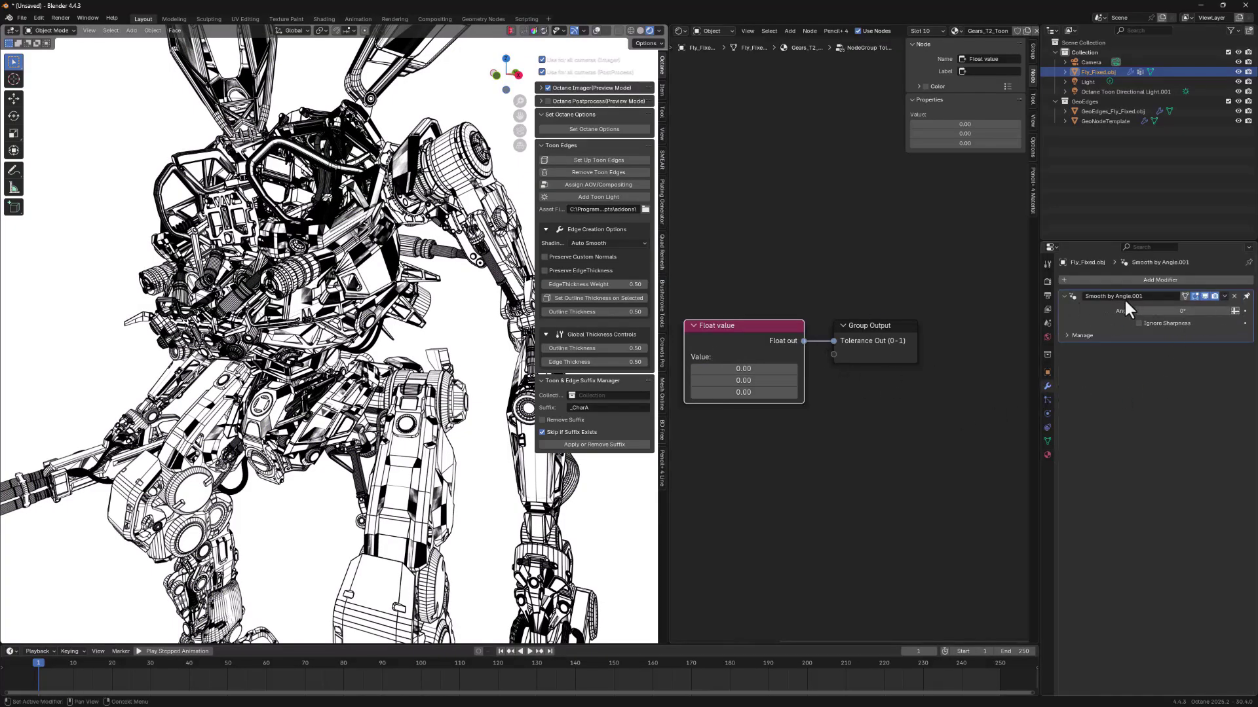
{"action": "key", "text": "ctrl+x"}
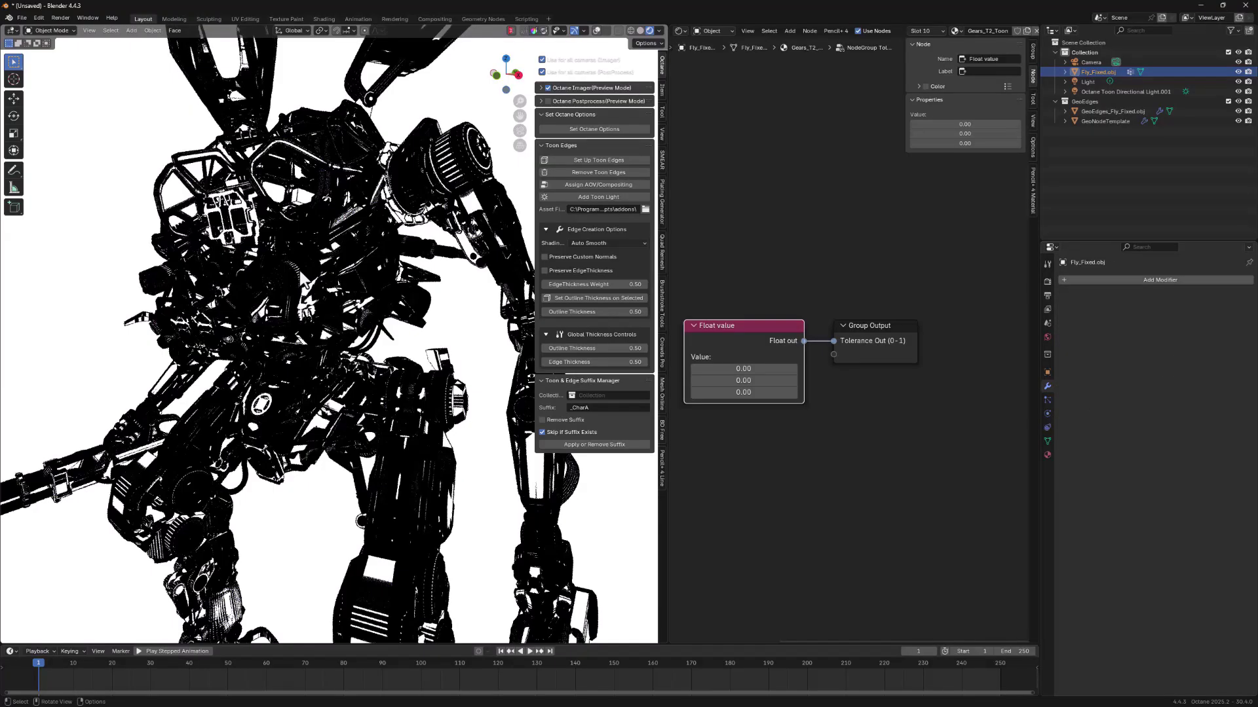
{"action": "right_click", "coordinate": [247, 315]}
{"action": "left_click", "coordinate": [232, 316]}
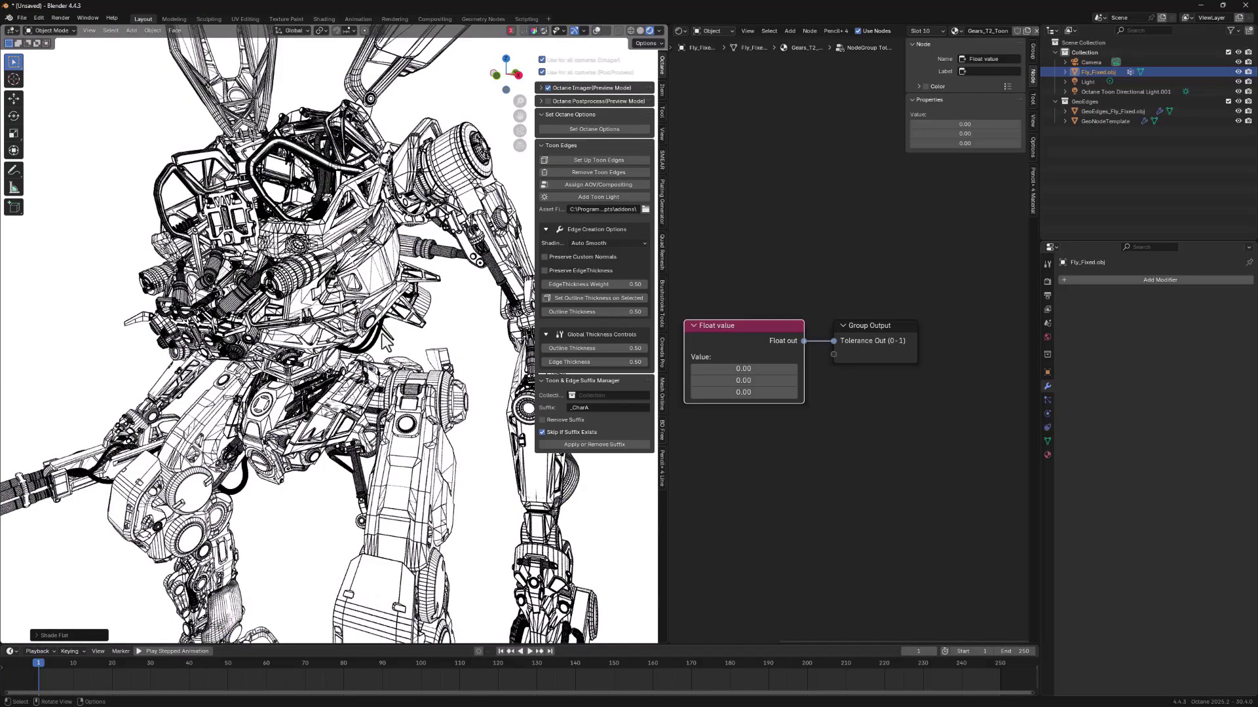
Set both the global outline thickness and the global edge thickness to 0.2.
{"action": "mouse_move", "coordinate": [400, 359]}
{"action": "middle_mouse_down"}
{"action": "mouse_move", "coordinate": [366, 370]}
{"action": "mouse_move", "coordinate": [435, 376]}
{"action": "middle_mouse_up"}
{"action": "left_click", "coordinate": [617, 349]}
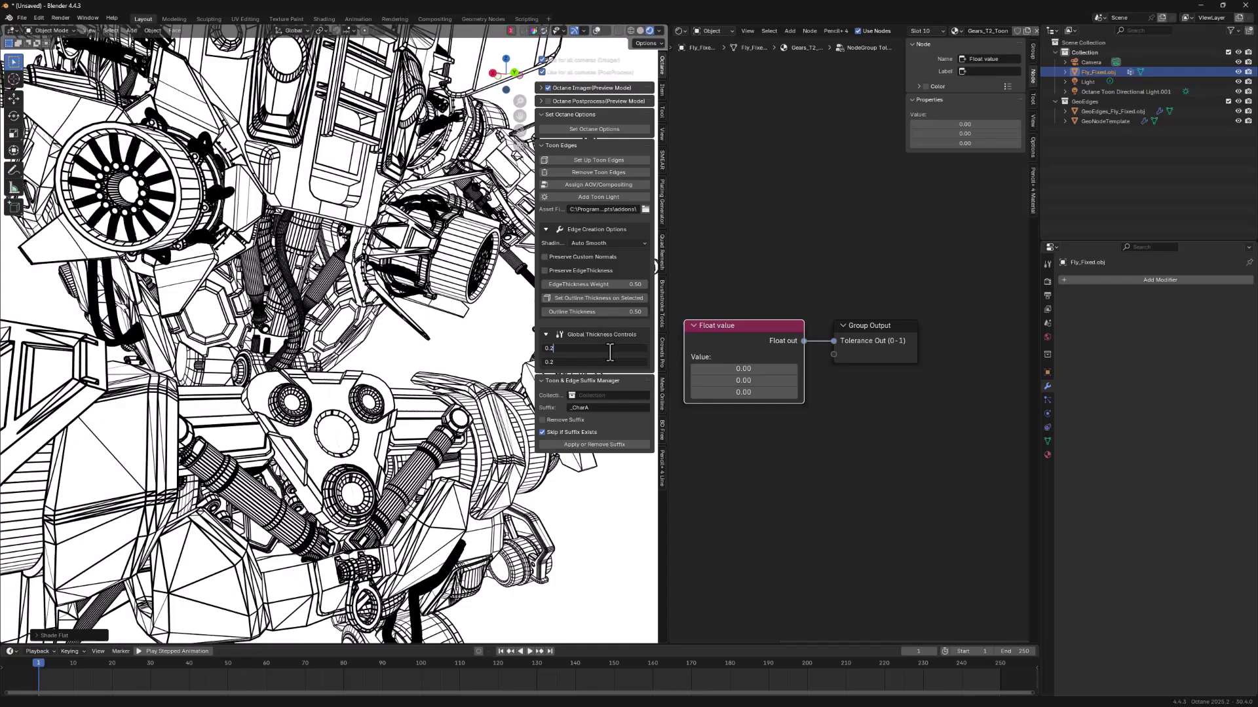
{"action": "key", "text": "Return"}
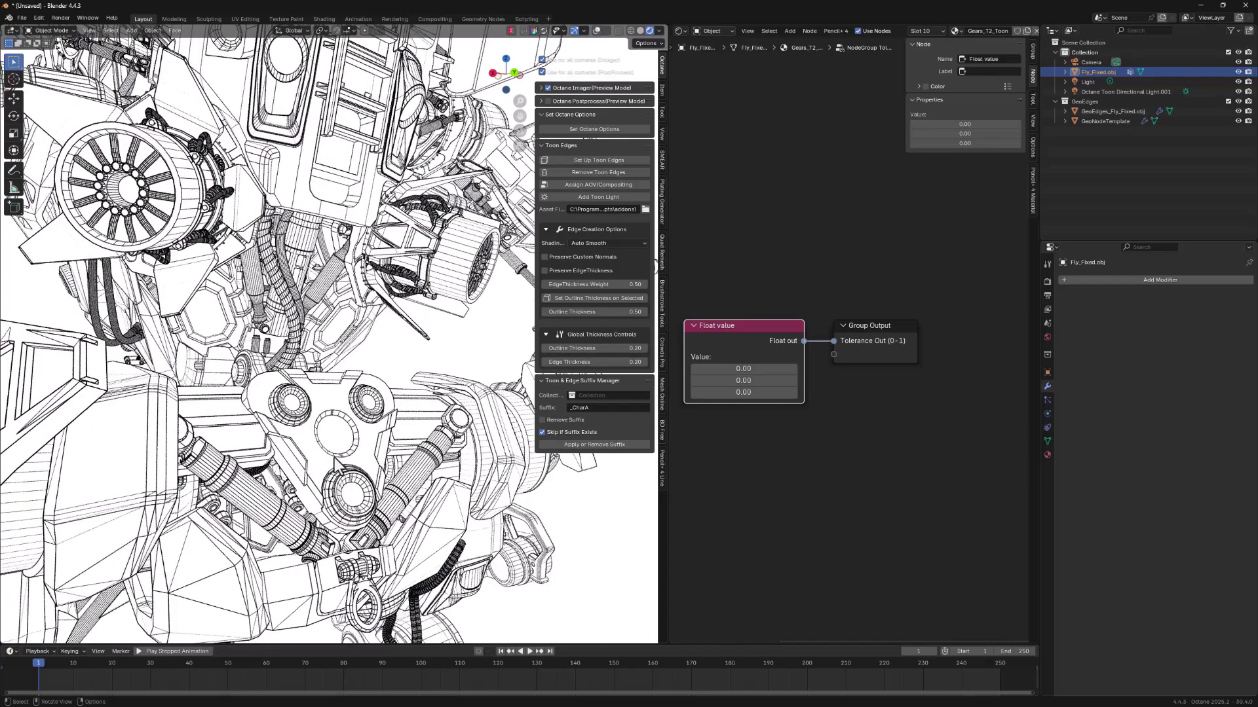
Set the first float value in the global tolerance node group to 1.
{"action": "middle_click_drag", "start_coordinate": [333, 456], "coordinate": [363, 460]}
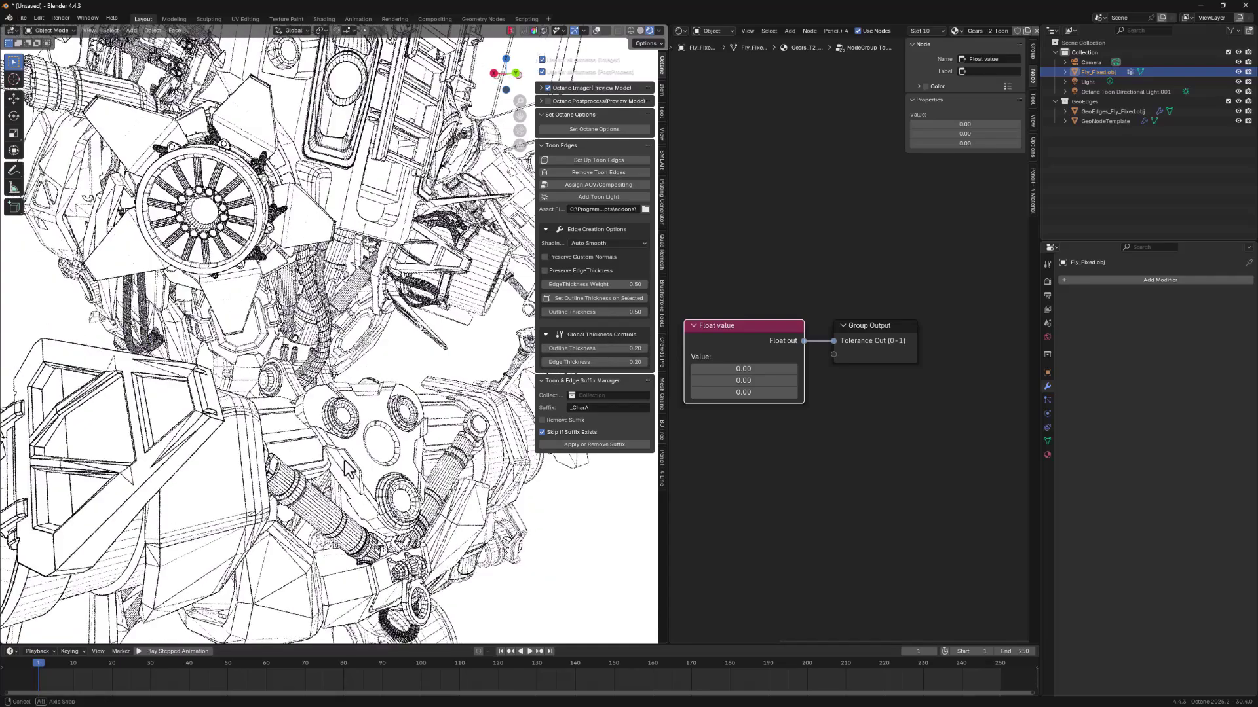
{"action": "left_click", "coordinate": [746, 369]}
{"action": "type", "text": "1"}
{"action": "key", "text": "Return"}
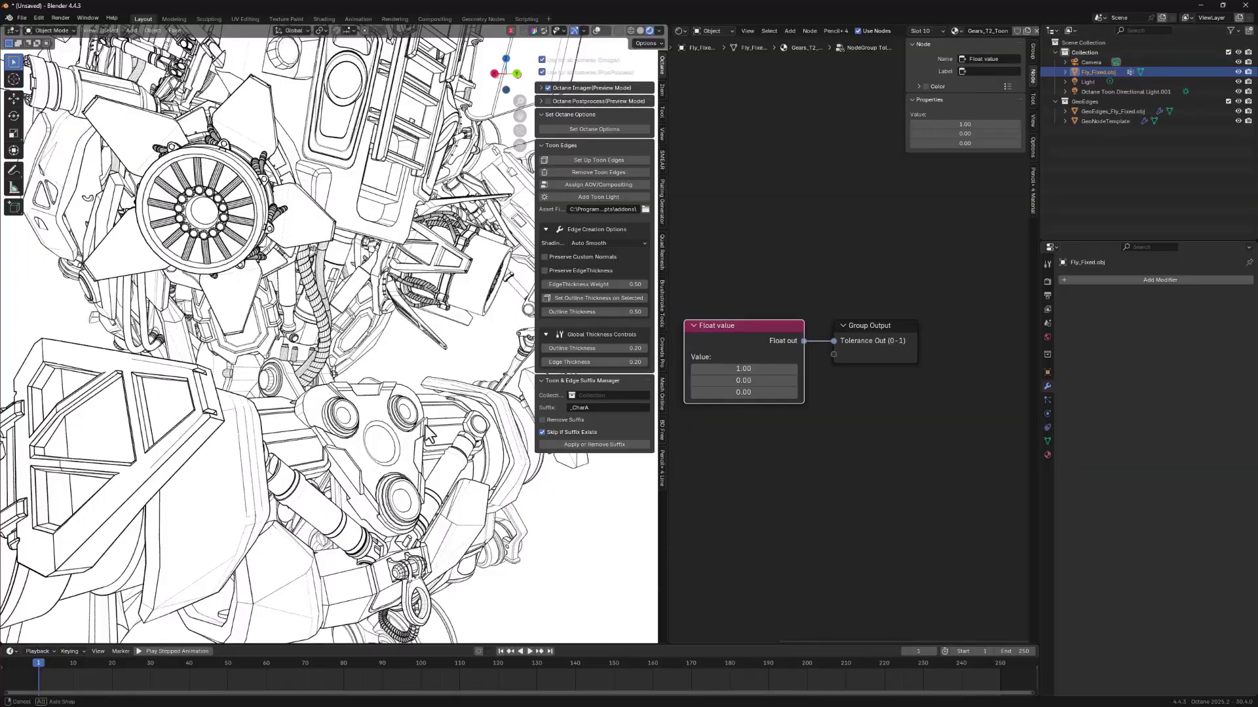
Apply Shade Auto Smooth to the robot mesh.
{"action": "middle_click_drag", "start_coordinate": [427, 433], "coordinate": [287, 362]}
{"action": "right_click", "coordinate": [226, 326]}
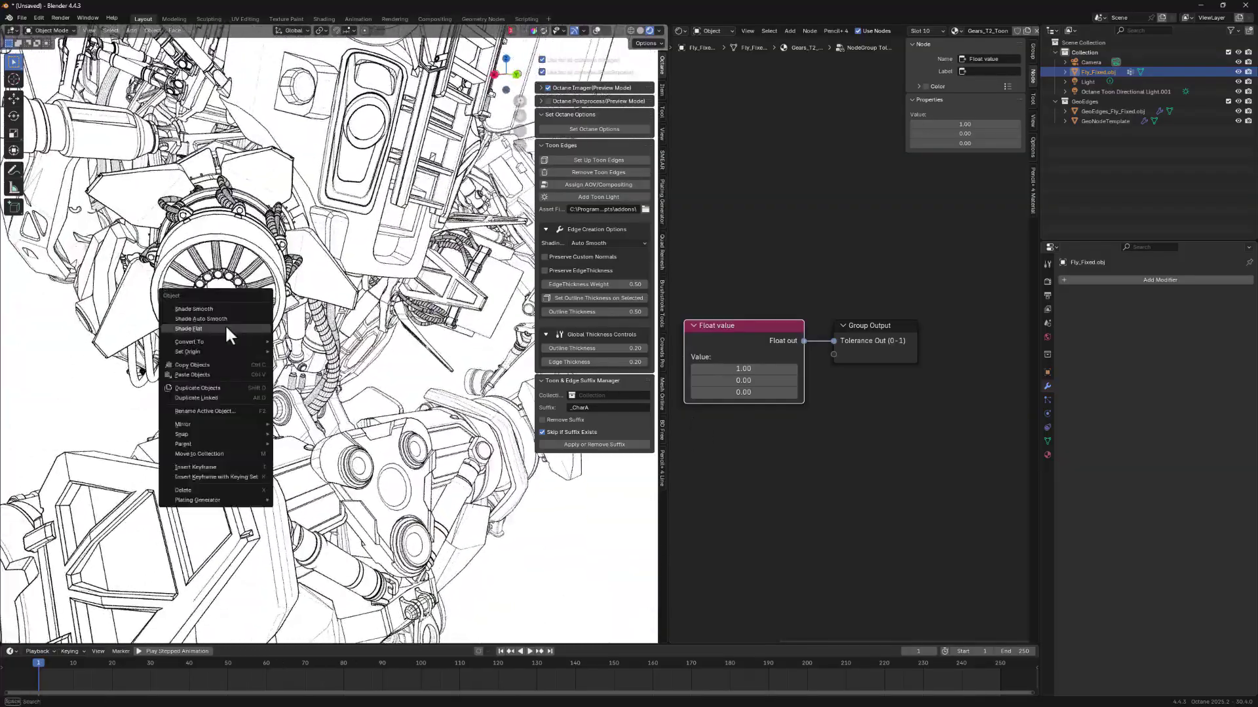
{"action": "left_click", "coordinate": [242, 319]}
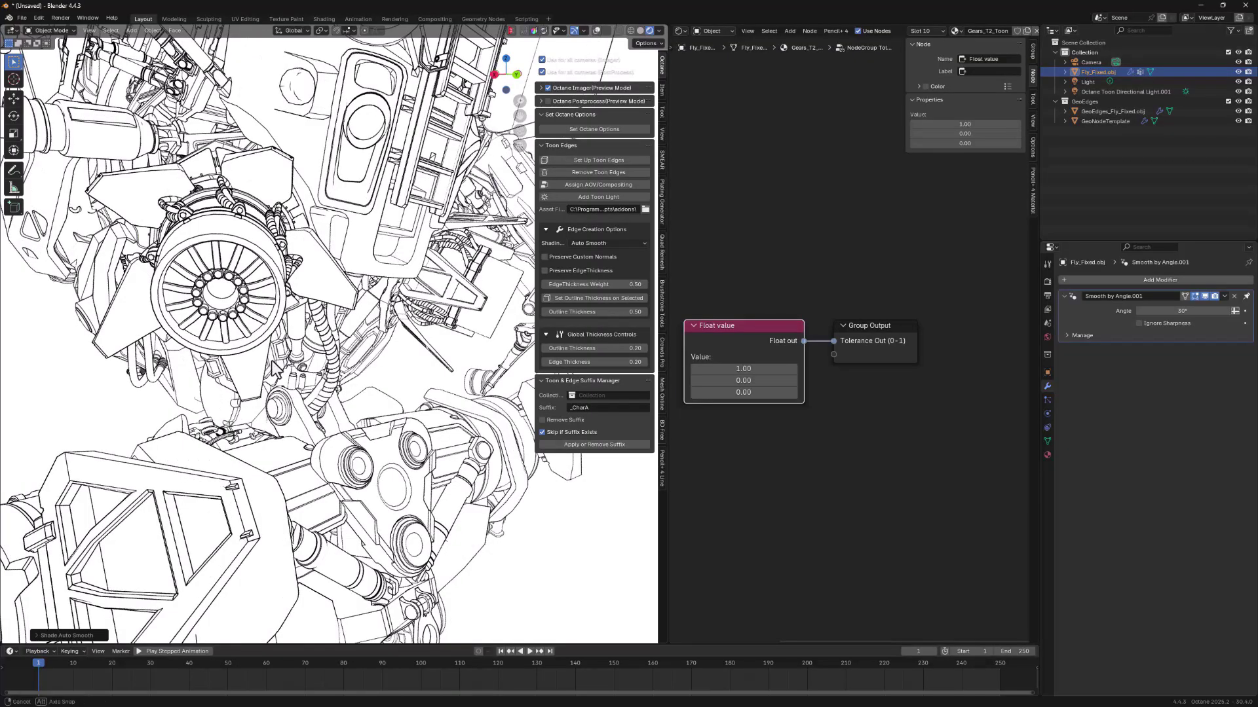
Set the view layer's preview render pass to Final.
{"action": "middle_click_drag", "start_coordinate": [275, 366], "coordinate": [393, 540]}
{"action": "scroll", "coordinate": [357, 358], "scroll_direction": "up", "scroll_amount": 3}
{"action": "scroll", "coordinate": [427, 456], "scroll_direction": "down", "scroll_amount": 3}
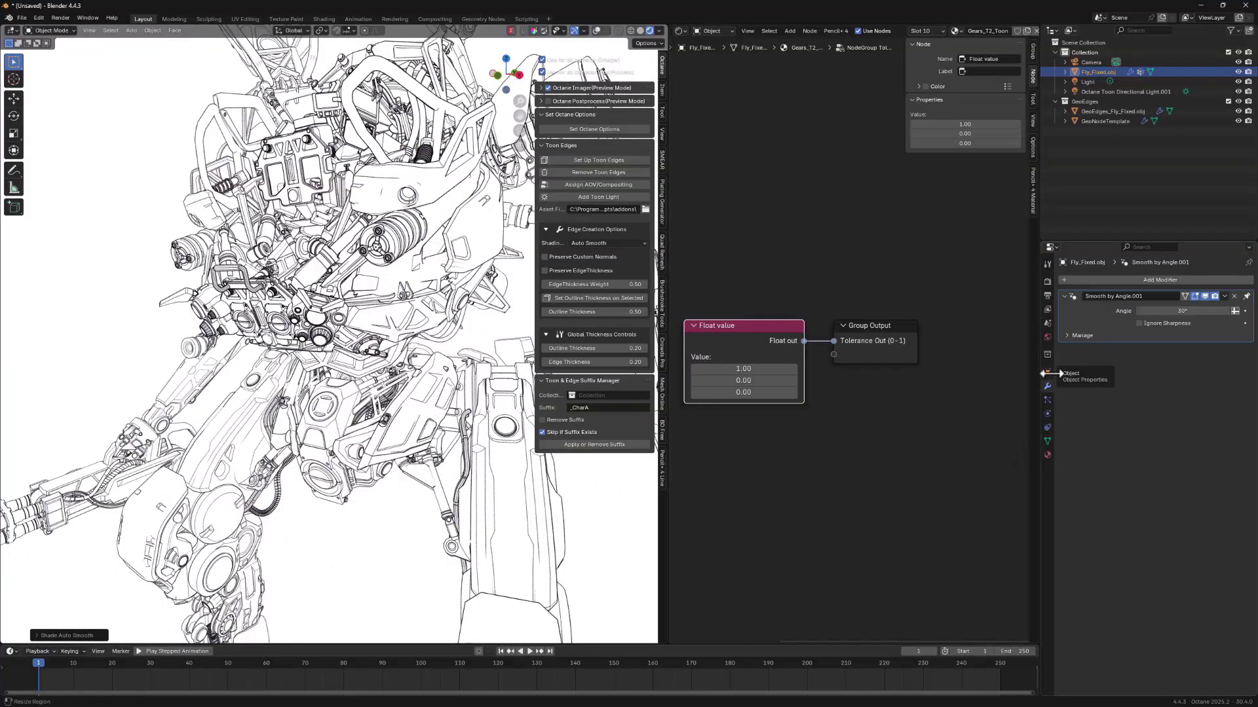
{"action": "left_click", "coordinate": [1047, 295]}
{"action": "left_click", "coordinate": [1046, 310]}
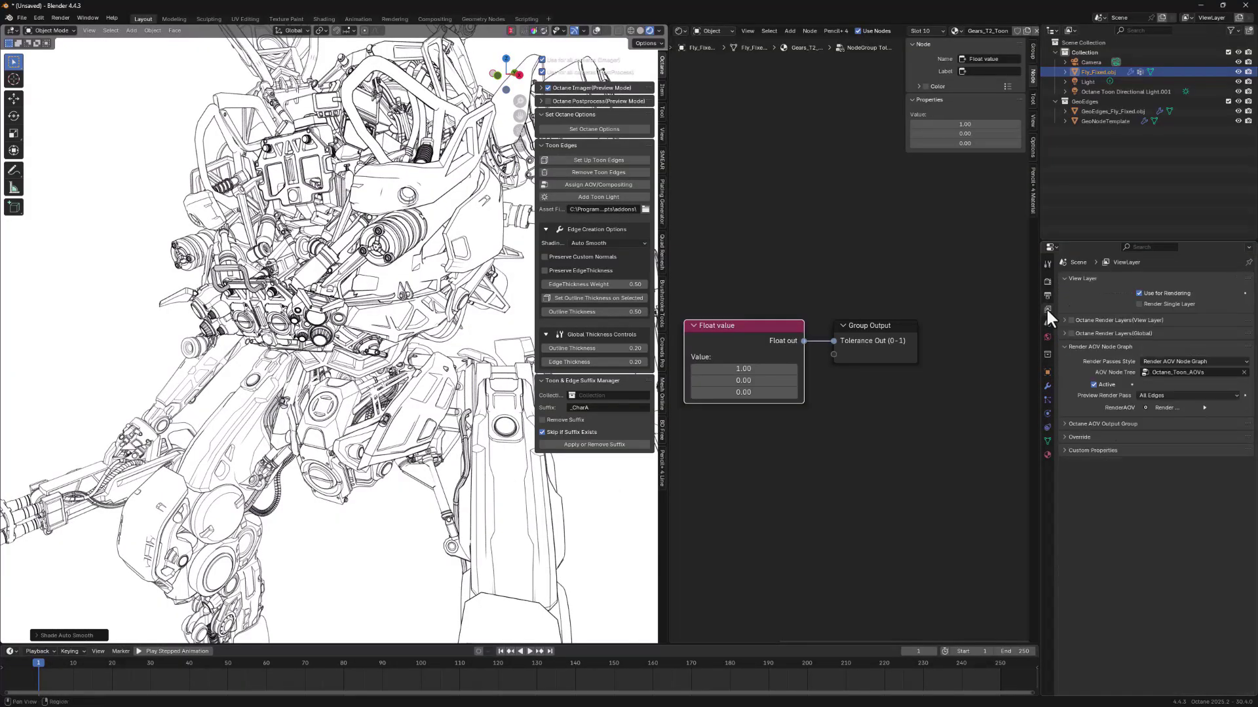
{"action": "left_click", "coordinate": [1170, 395]}
{"action": "left_click", "coordinate": [1155, 461]}
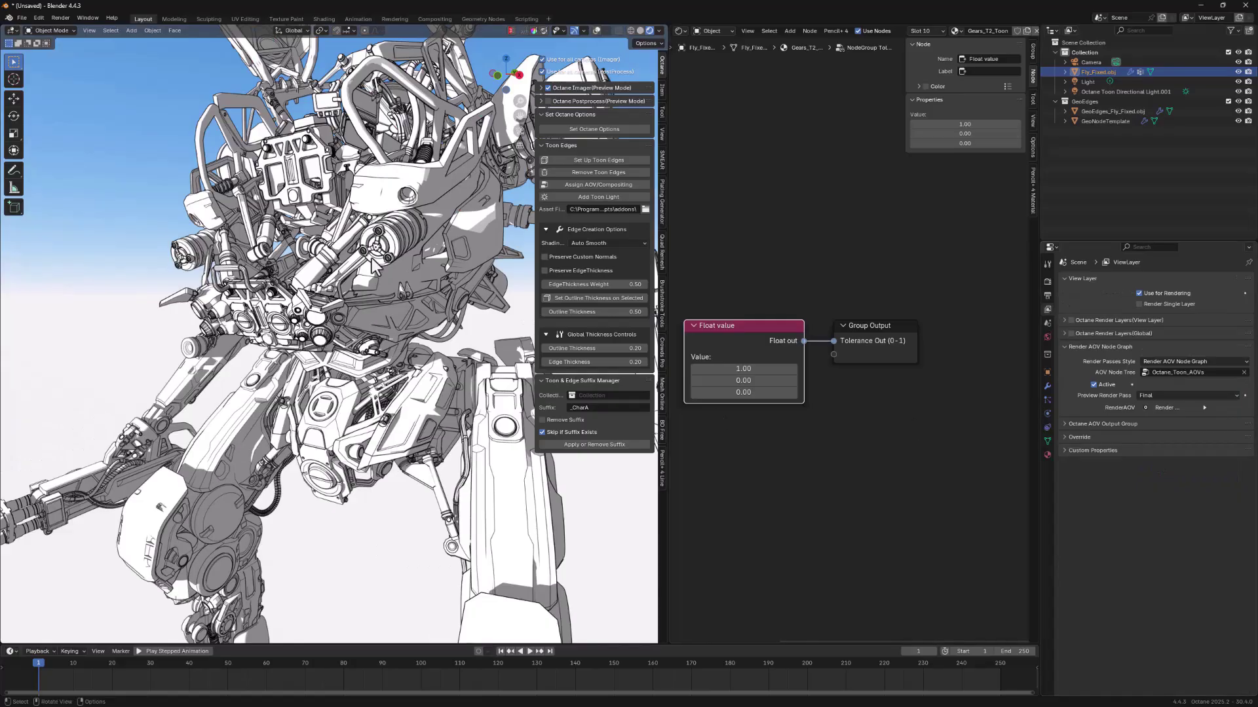
Rotate the Octane toon directional light with a free trackball rotation to change the shading on the robot.
{"action": "middle_click_drag", "start_coordinate": [394, 399], "coordinate": [288, 382]}
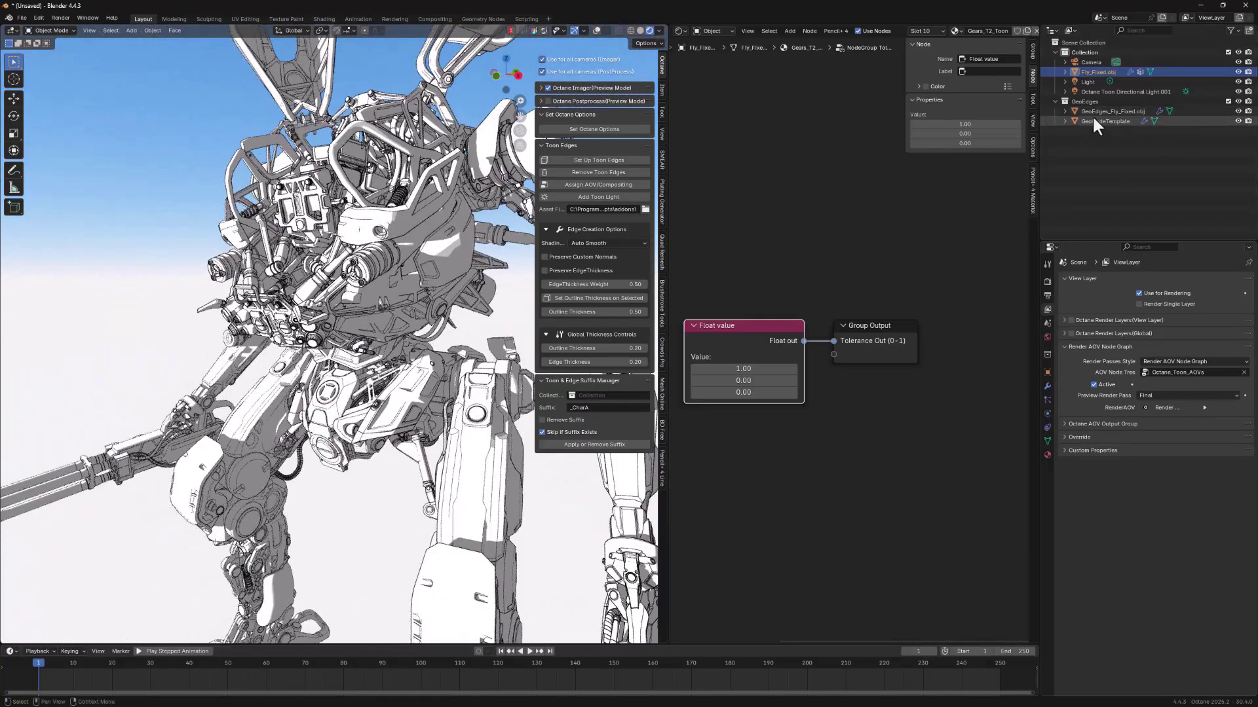
{"action": "left_click", "coordinate": [1094, 91]}
{"action": "key", "text": "r"}
{"action": "key", "text": "r"}
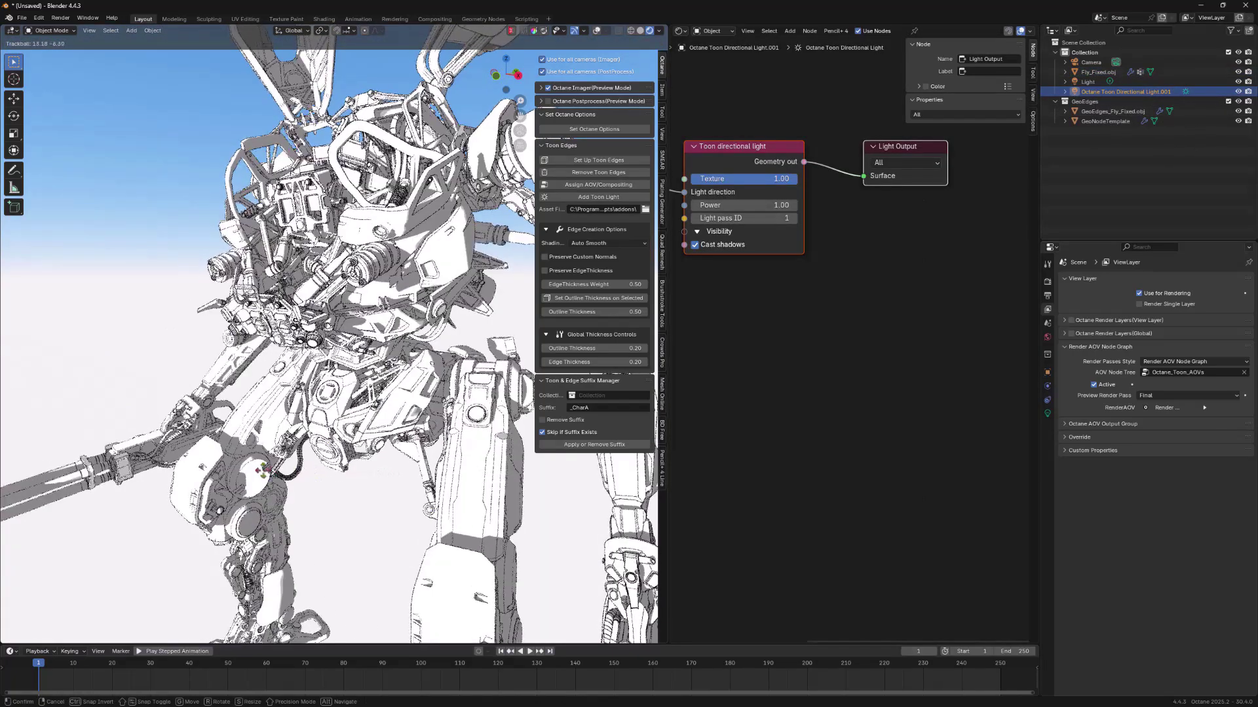
{"action": "left_click", "coordinate": [261, 443]}
{"action": "middle_click_drag", "start_coordinate": [404, 442], "coordinate": [377, 443], "text": "shift"}
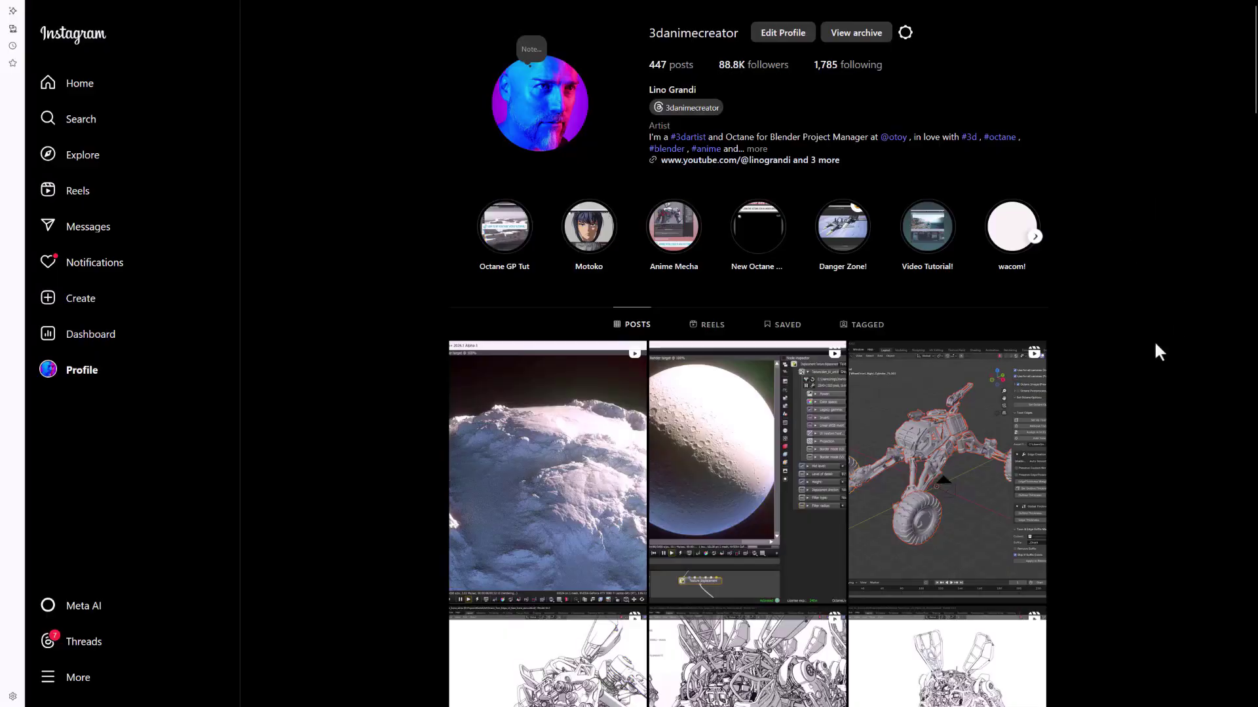
Switch to Instagram and look through the artist profile's posts of toon and Octane renders.
{"action": "scroll", "coordinate": [1146, 370], "scroll_direction": "down", "scroll_amount": 8}
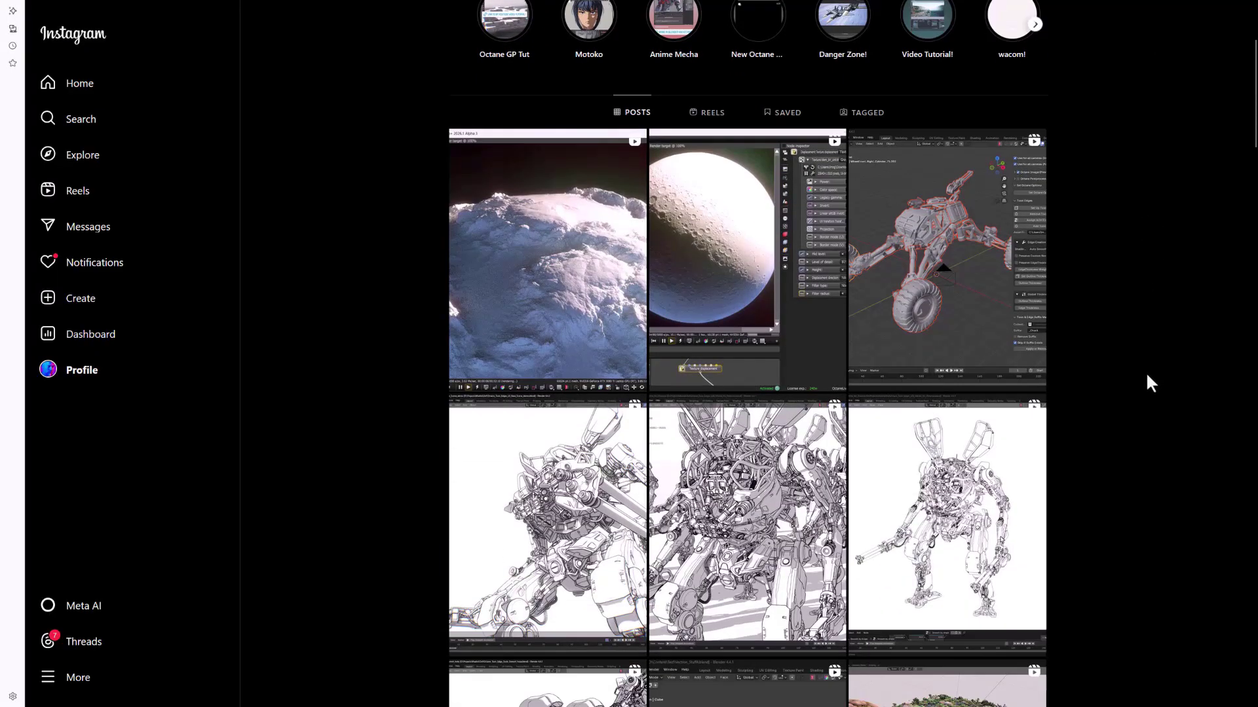
{"action": "scroll", "coordinate": [1147, 373], "scroll_direction": "down", "scroll_amount": 15}
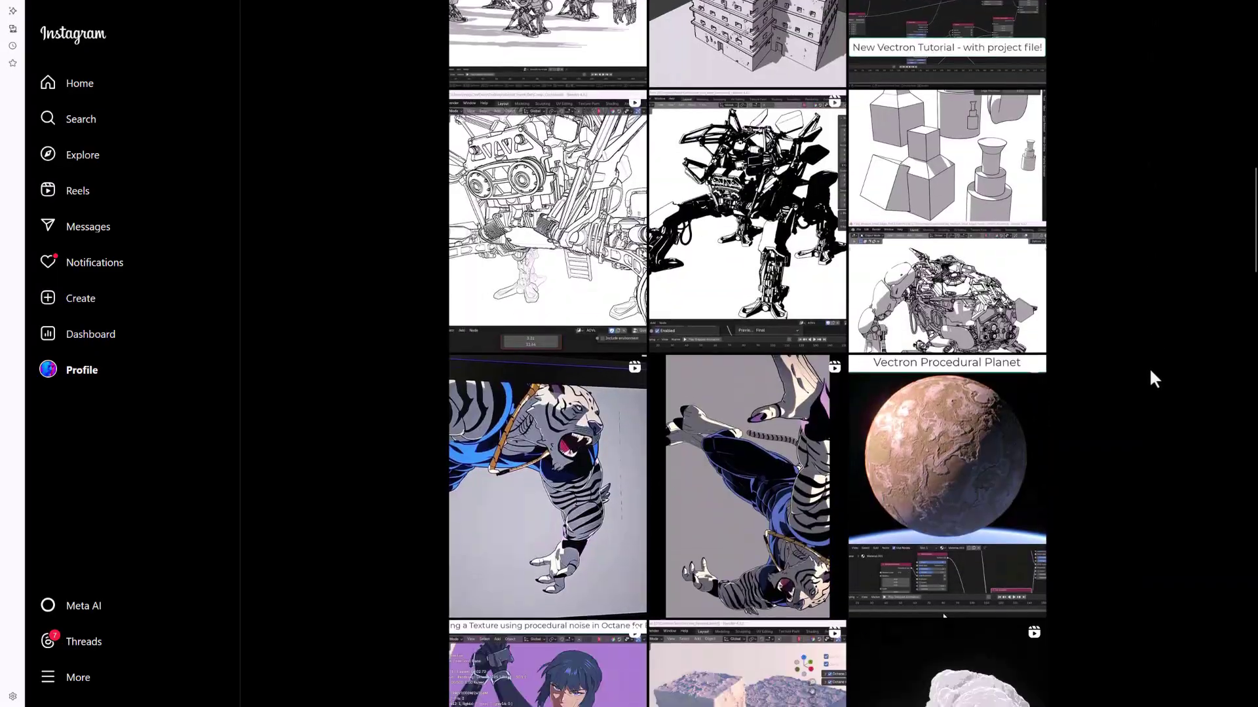
{"action": "scroll", "coordinate": [1150, 371], "scroll_direction": "down", "scroll_amount": 15}
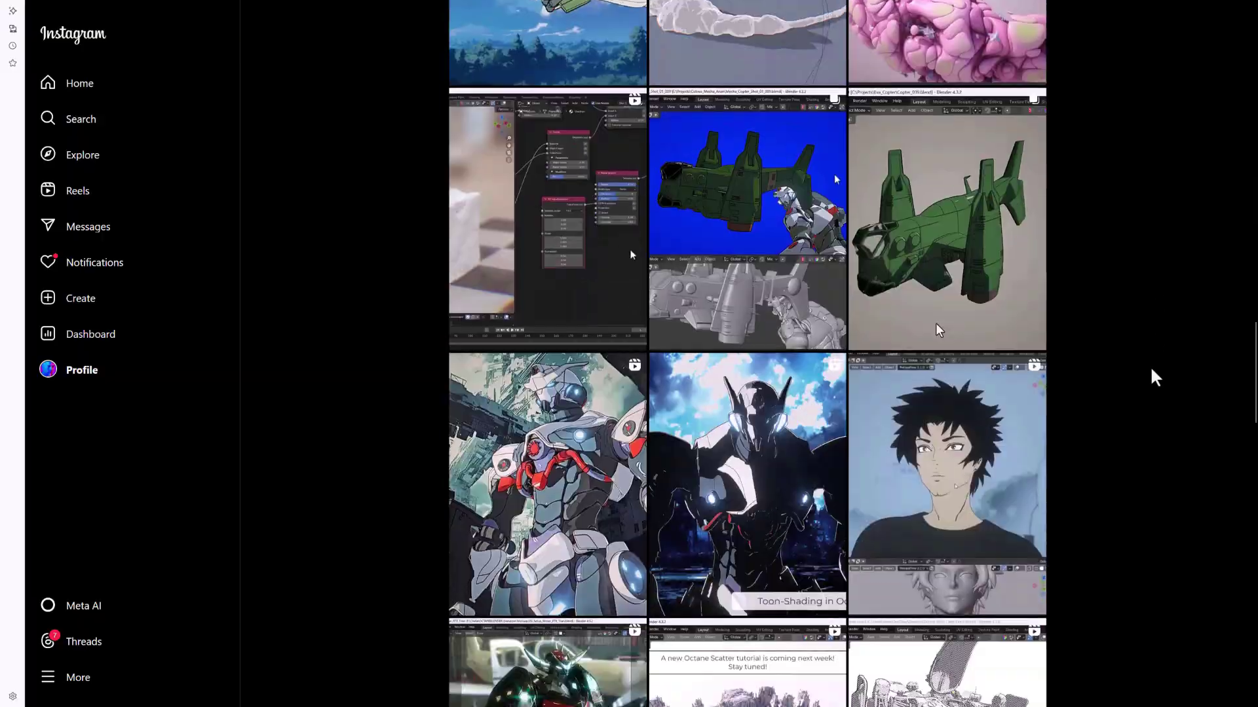
{"action": "scroll", "coordinate": [1153, 372], "scroll_direction": "down", "scroll_amount": 15}
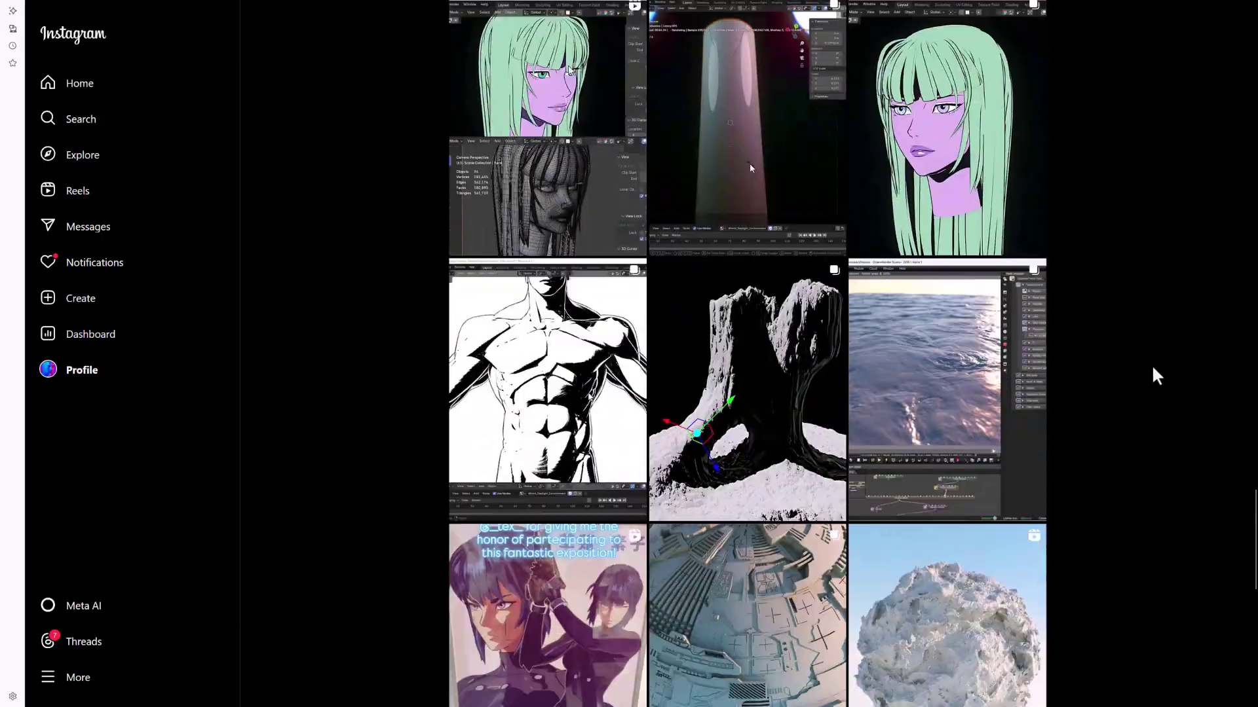
{"action": "scroll", "coordinate": [1152, 368], "scroll_direction": "down", "scroll_amount": 15}
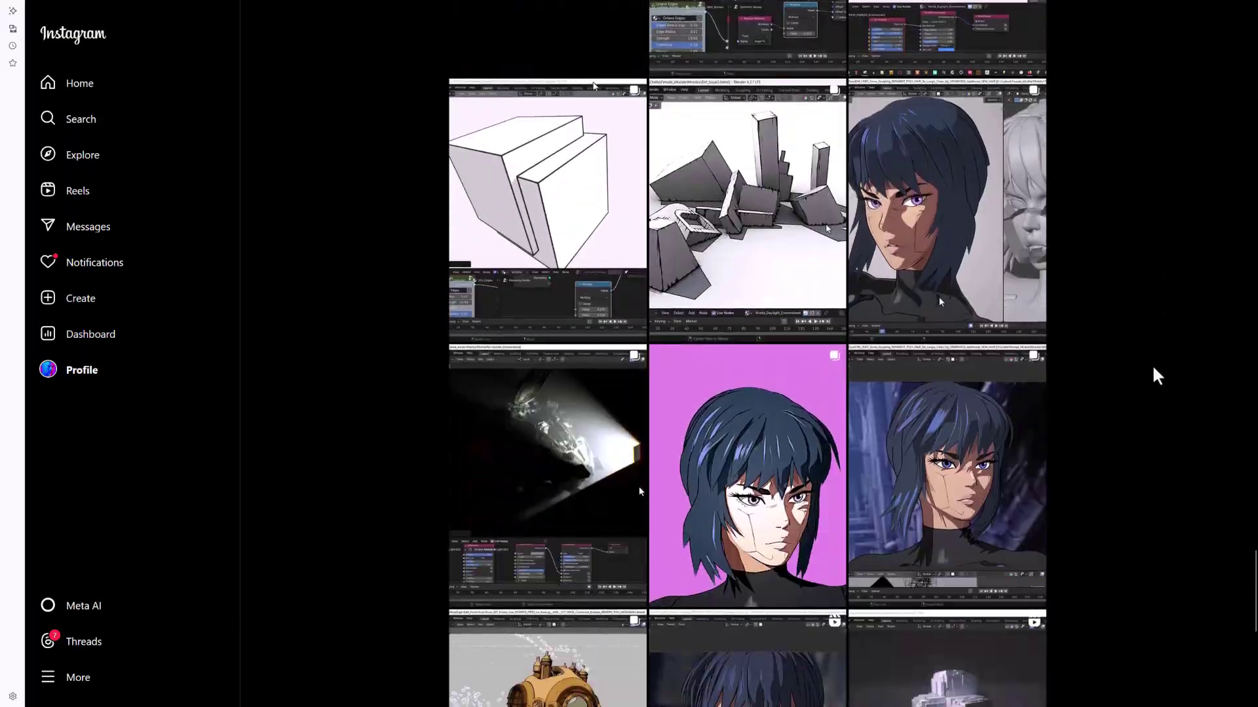
{"action": "scroll", "coordinate": [1156, 375], "scroll_direction": "down", "scroll_amount": 15}
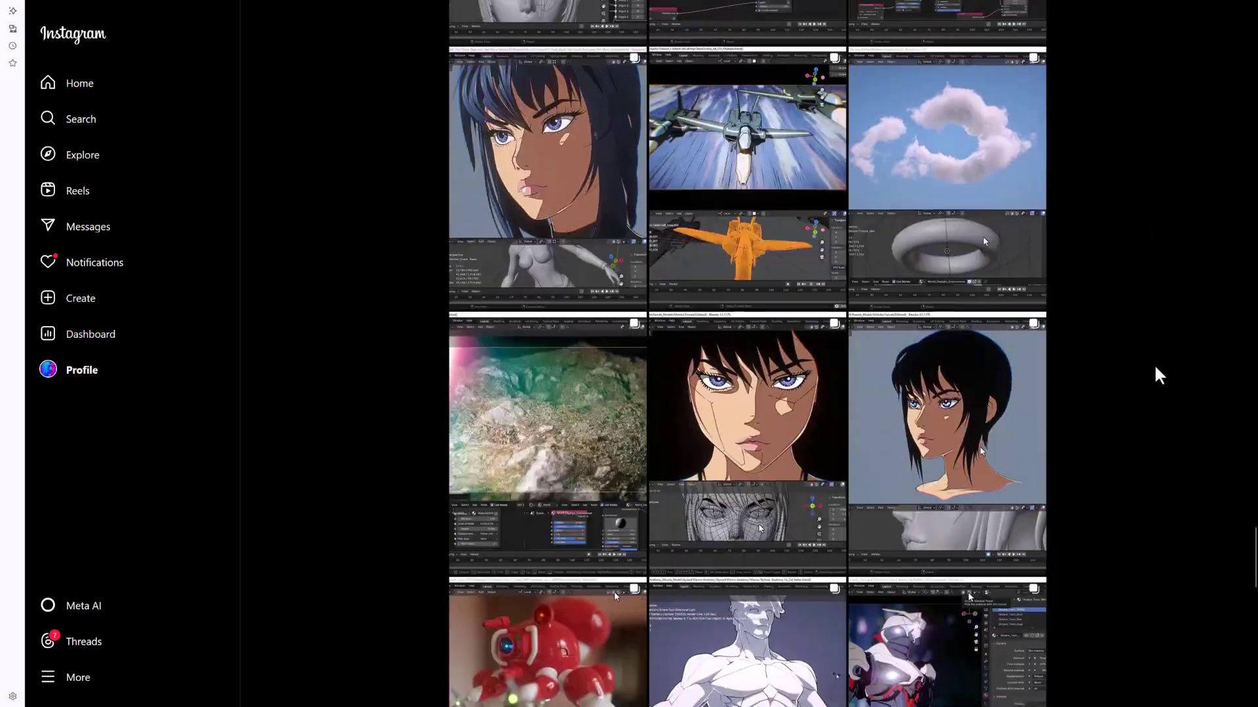
{"action": "scroll", "coordinate": [1159, 374], "scroll_direction": "down", "scroll_amount": 15}
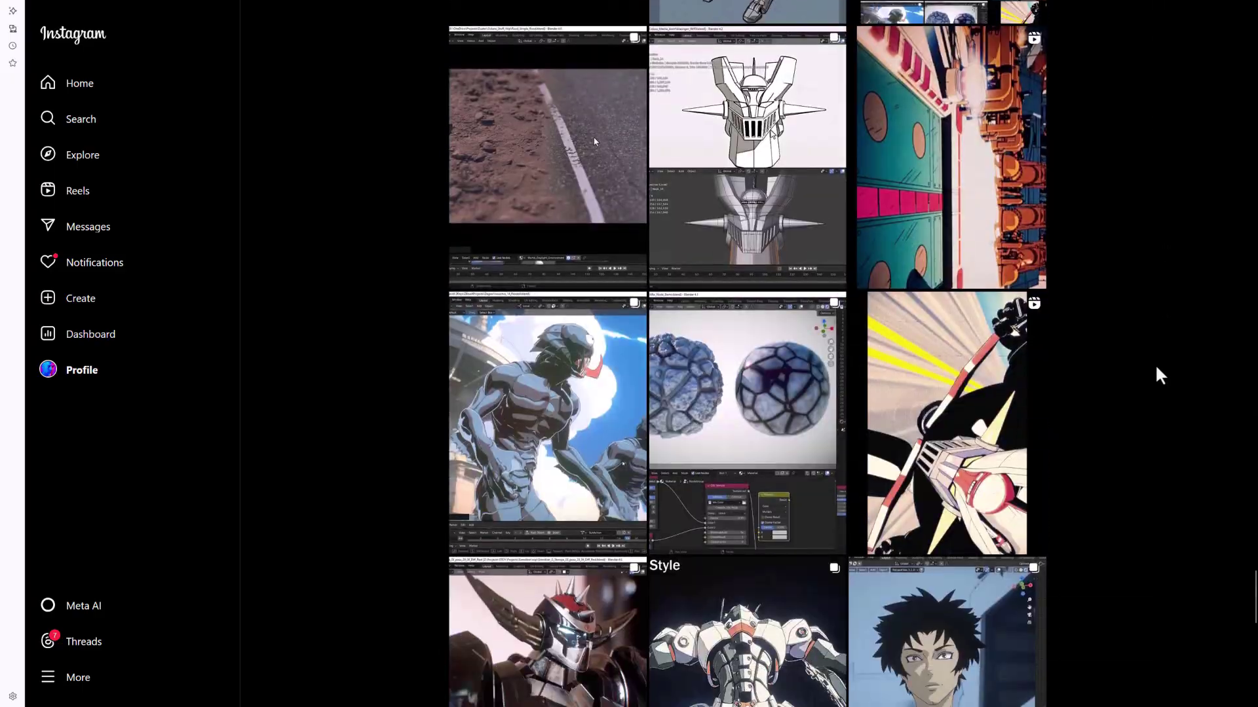